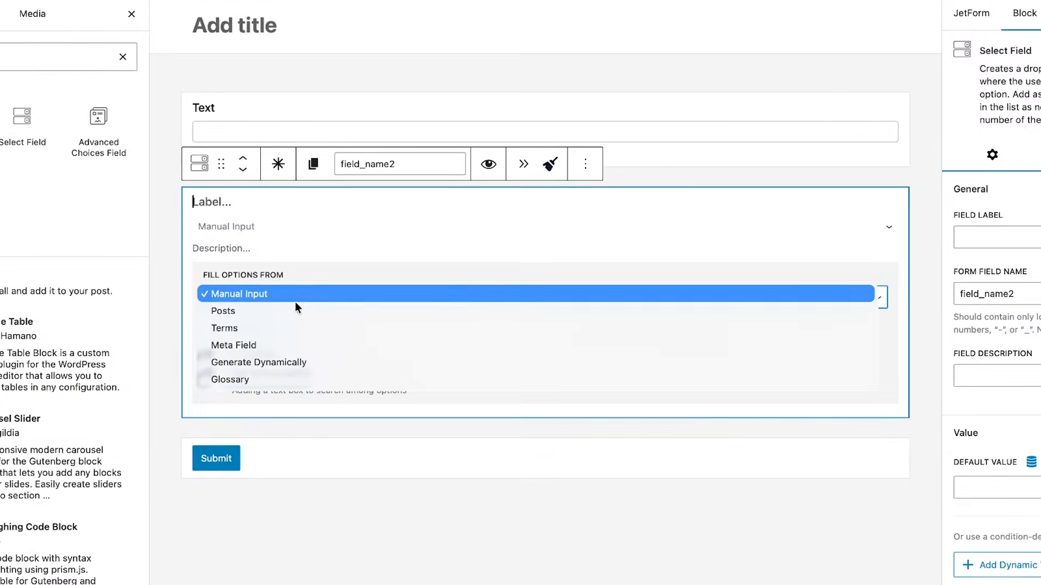
# Fill the select field's options dynamically with the "Get values list from database" function and enable auto-update.
pyautogui.click(324, 366)
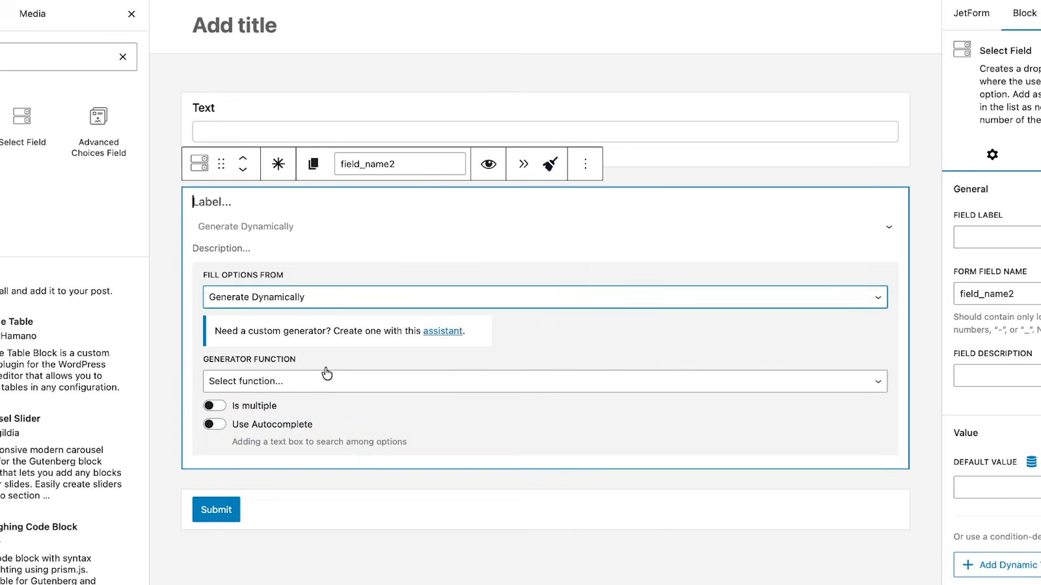
pyautogui.click(301, 371)
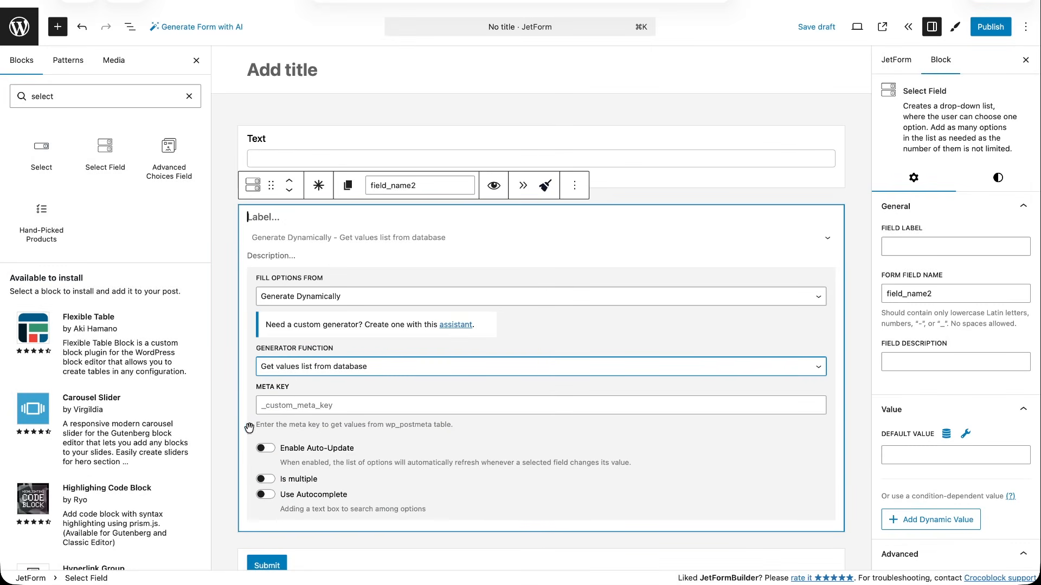
pyautogui.scroll(-3, 229, 470)
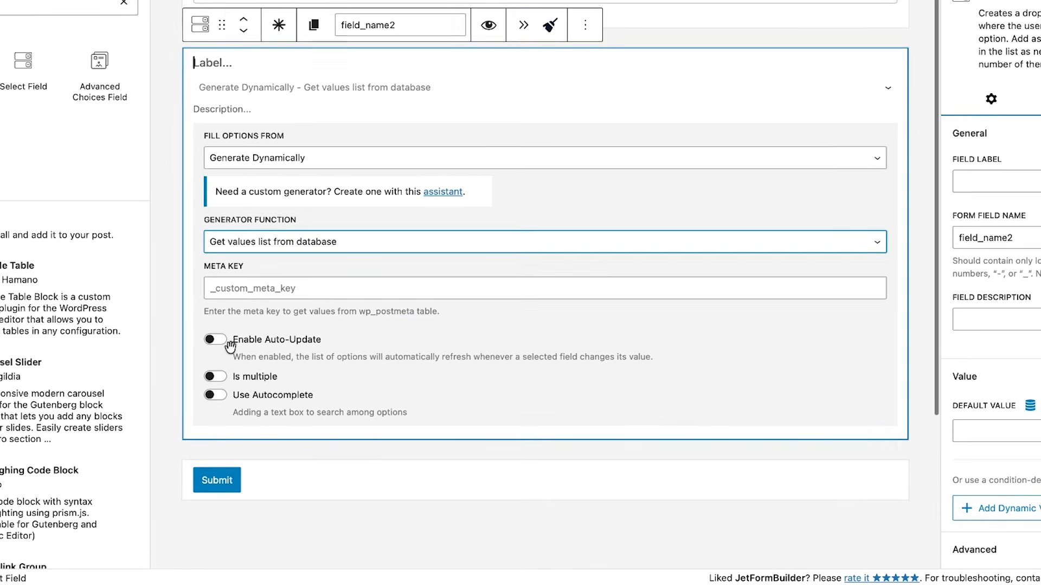
pyautogui.click(215, 340)
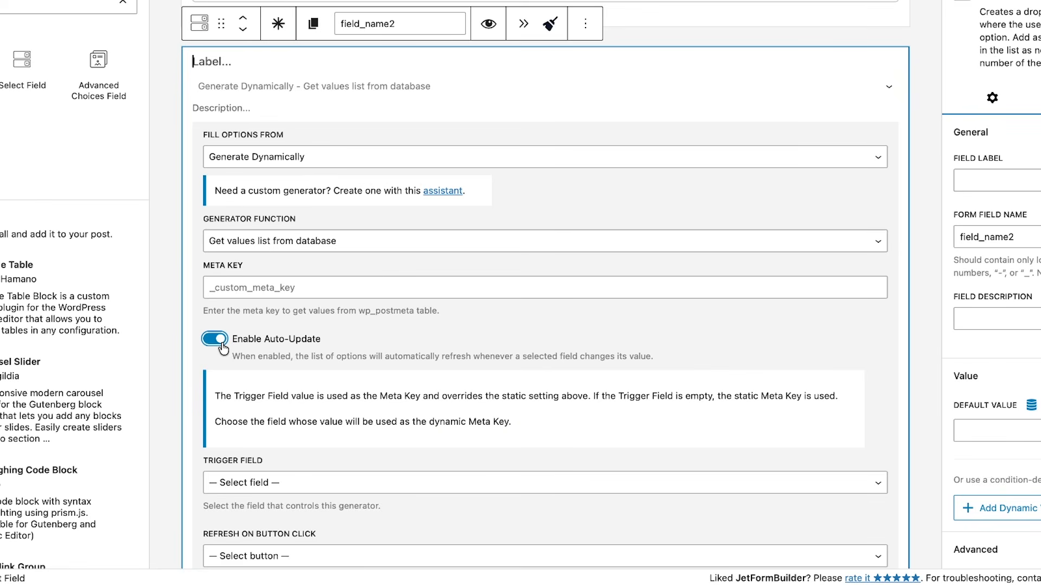
# Set Text (text_field) as the trigger field that controls the select field's generator.
pyautogui.scroll(-3, 253, 454)
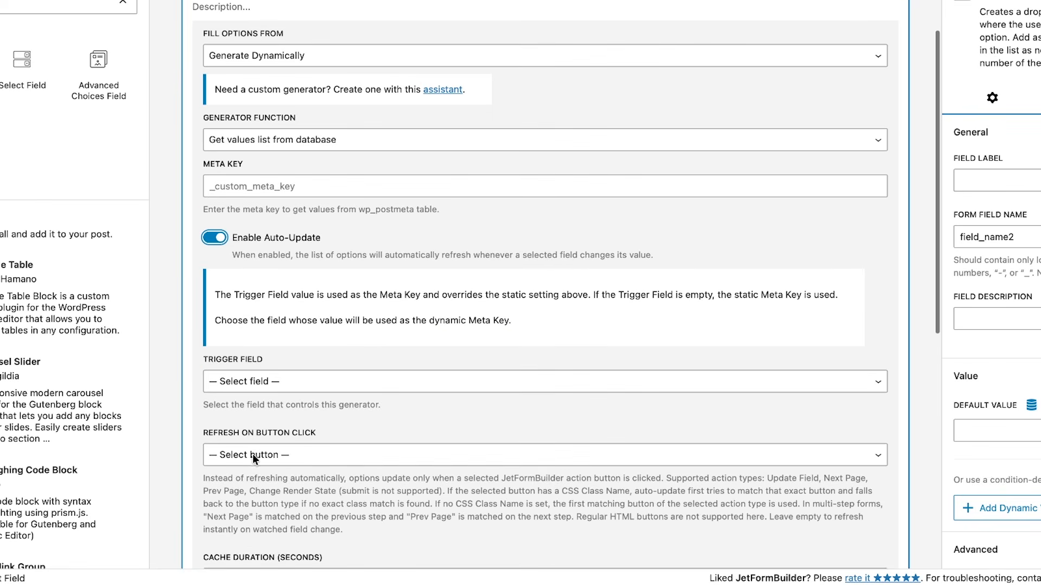
pyautogui.click(296, 382)
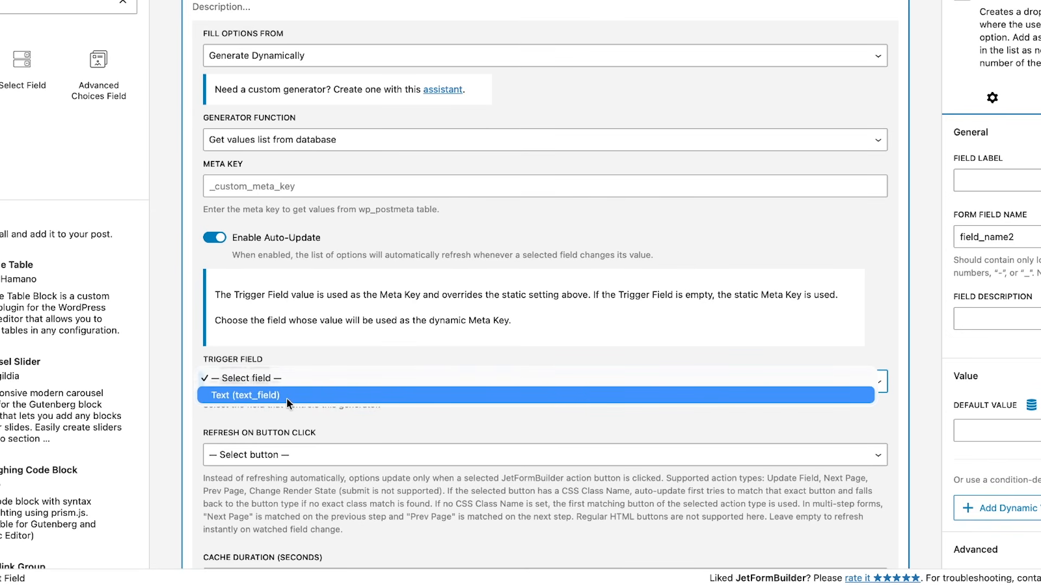
pyautogui.click(286, 395)
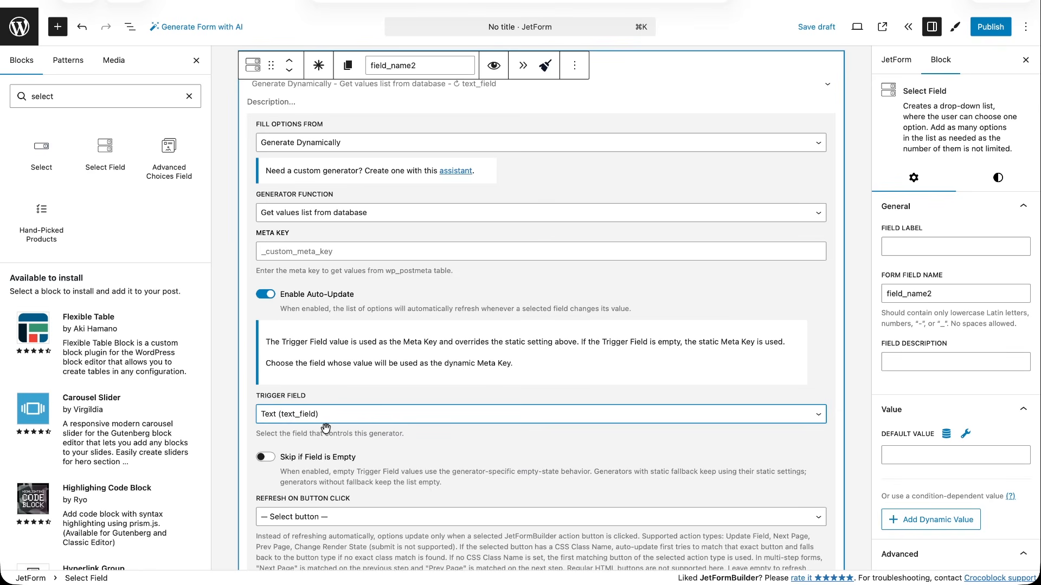
# Review the select field's refresh and cache settings and try out its Use Autocomplete option.
pyautogui.scroll(-3, 331, 480)
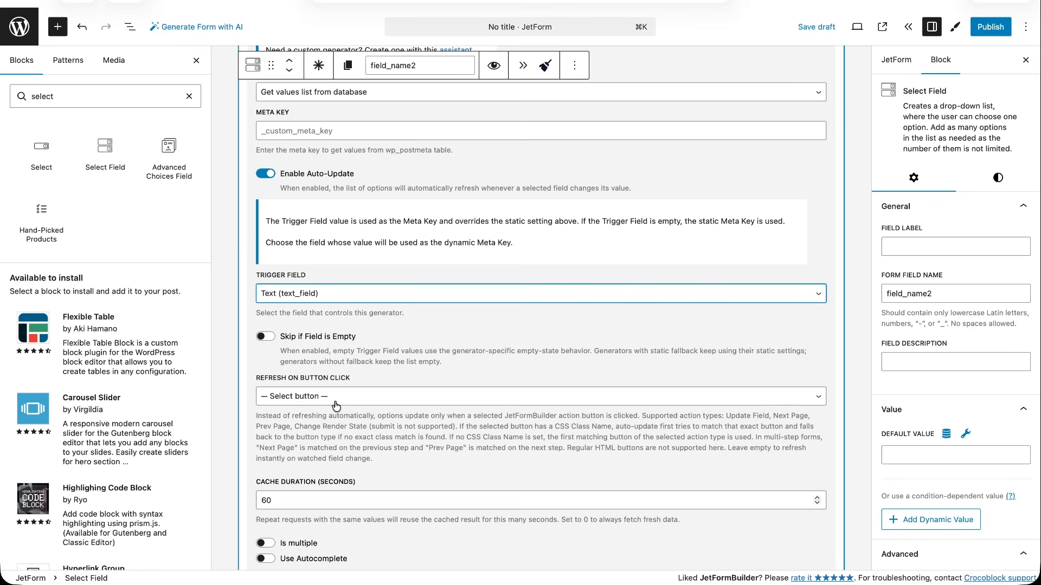
pyautogui.scroll(-2, 340, 450)
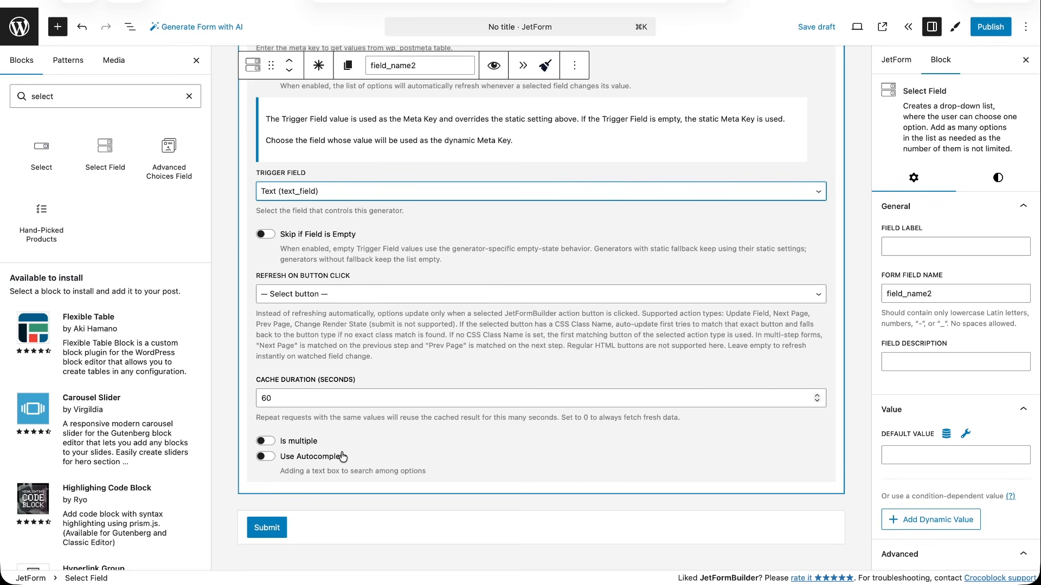
pyautogui.click(266, 456)
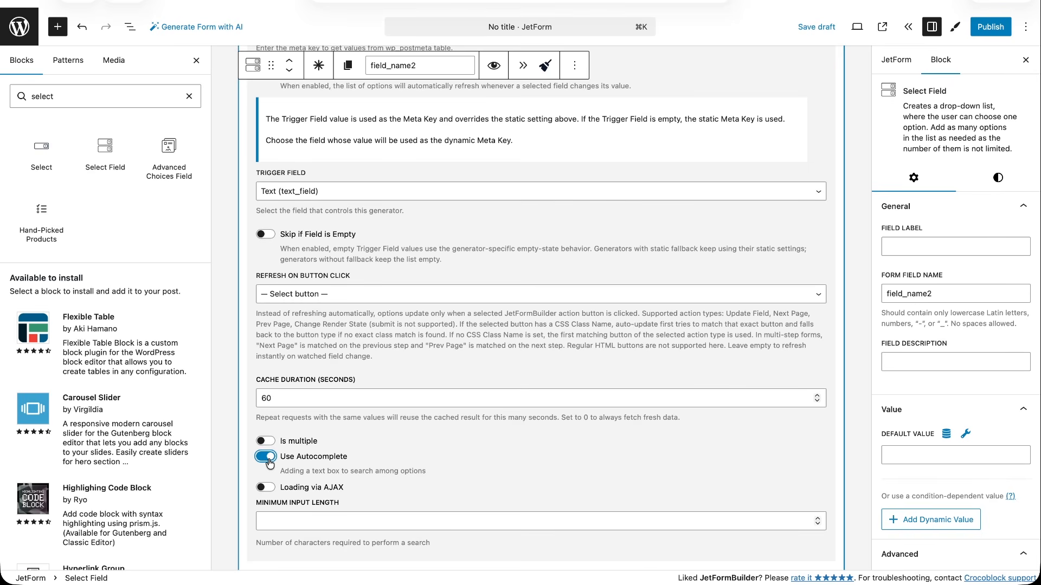
pyautogui.click(270, 462)
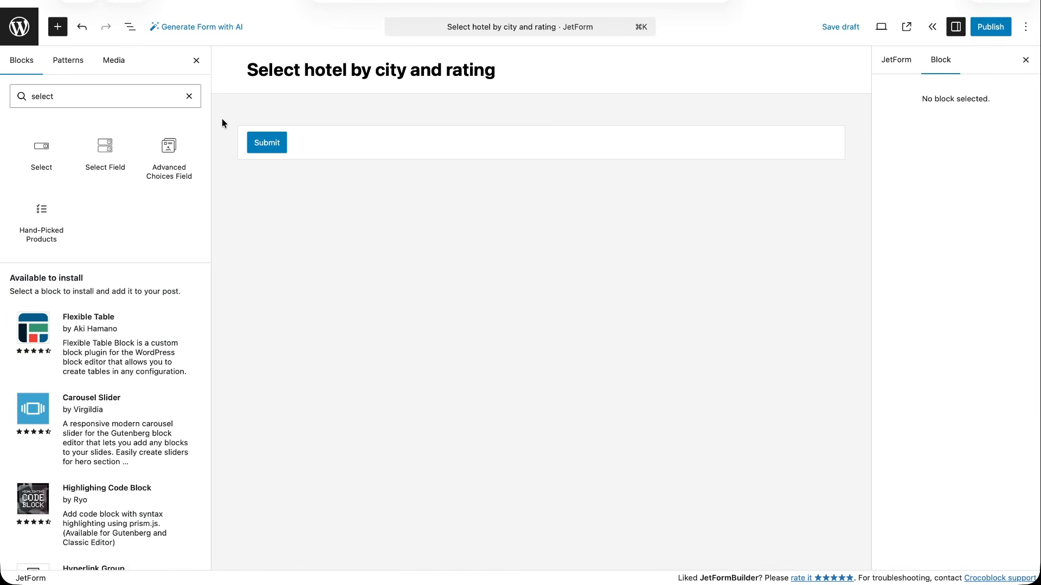
# Add a select field labelled "Select city" named city_form above the submit button, with its options generated dynamically.
pyautogui.moveTo(104, 153)
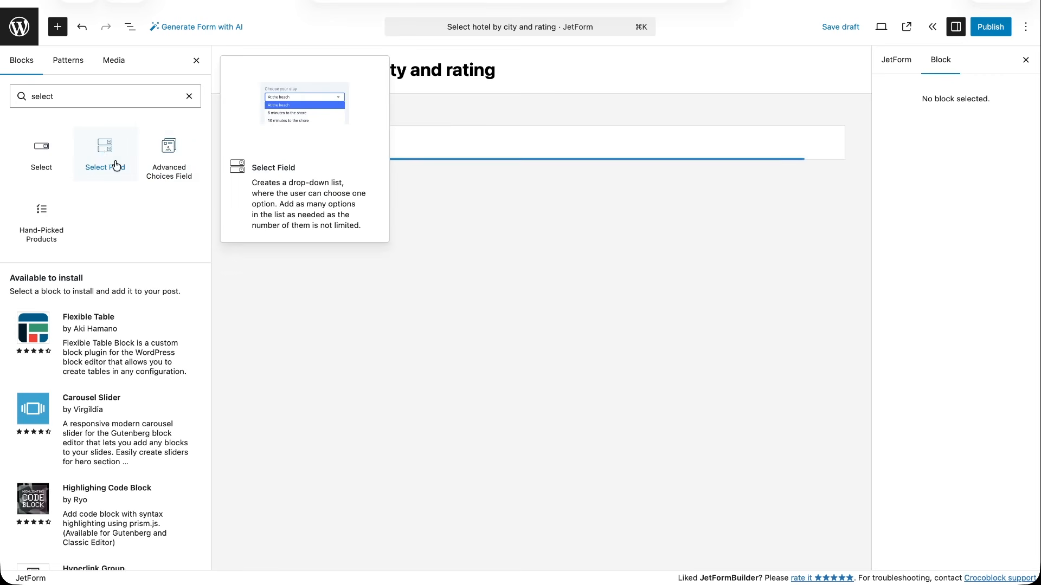
pyautogui.moveTo(104, 153); pyautogui.dragTo(328, 95)
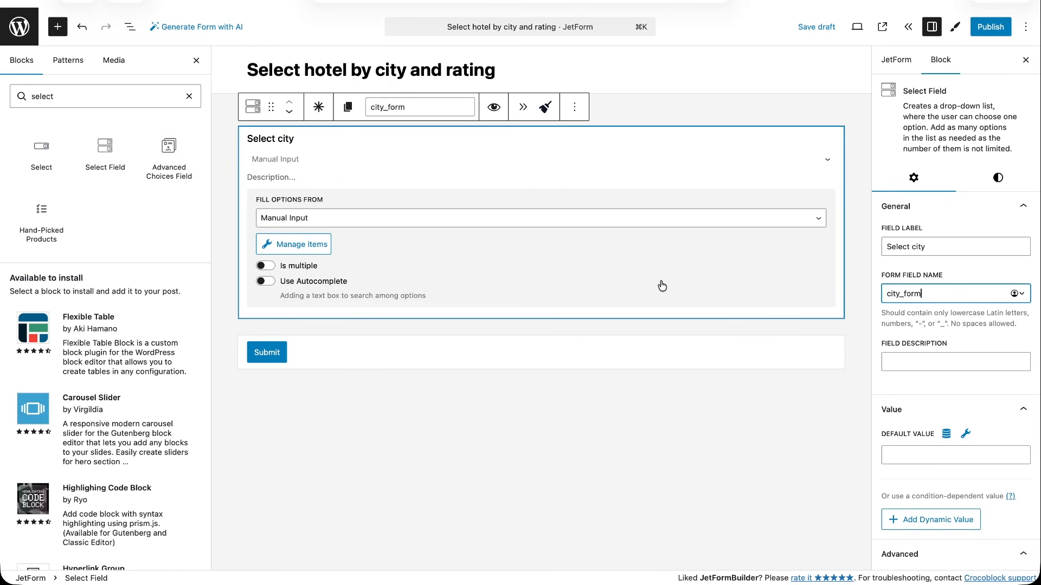
pyautogui.click(542, 225)
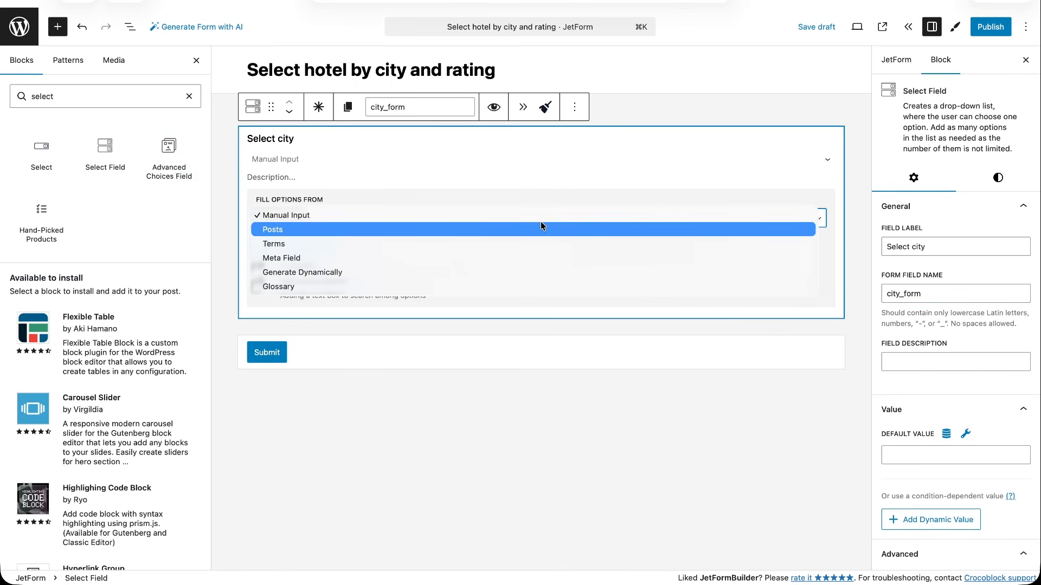
pyautogui.click(453, 272)
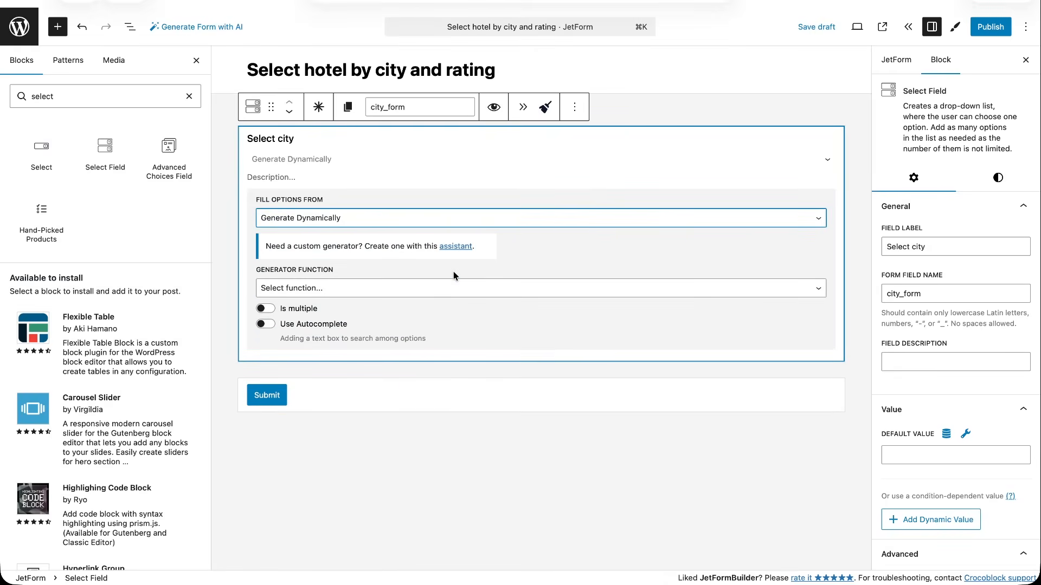
# Set the city field's generator function to "Get values list from database" with the meta key city.
pyautogui.click(355, 289)
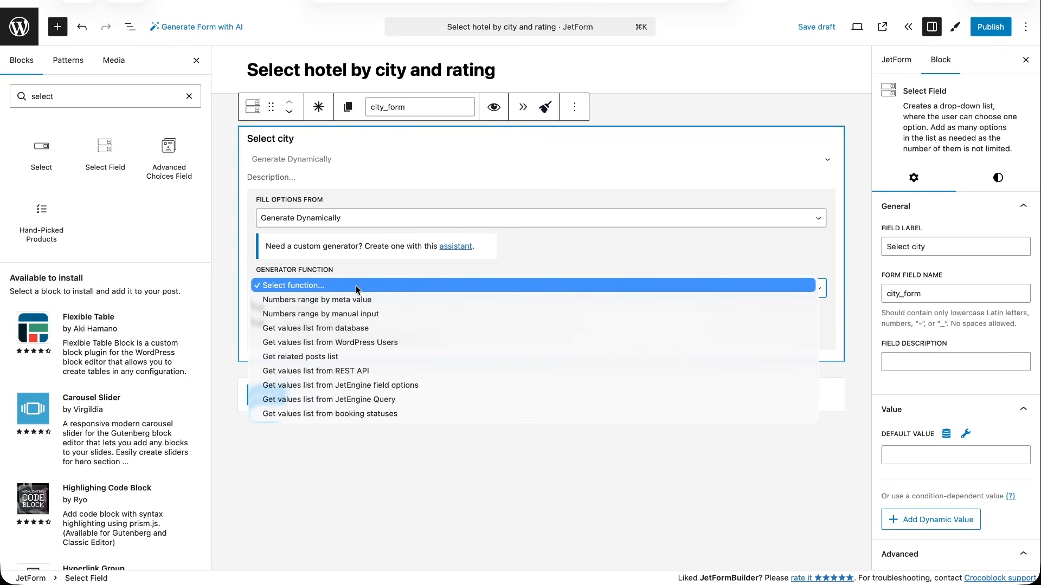
pyautogui.click(342, 328)
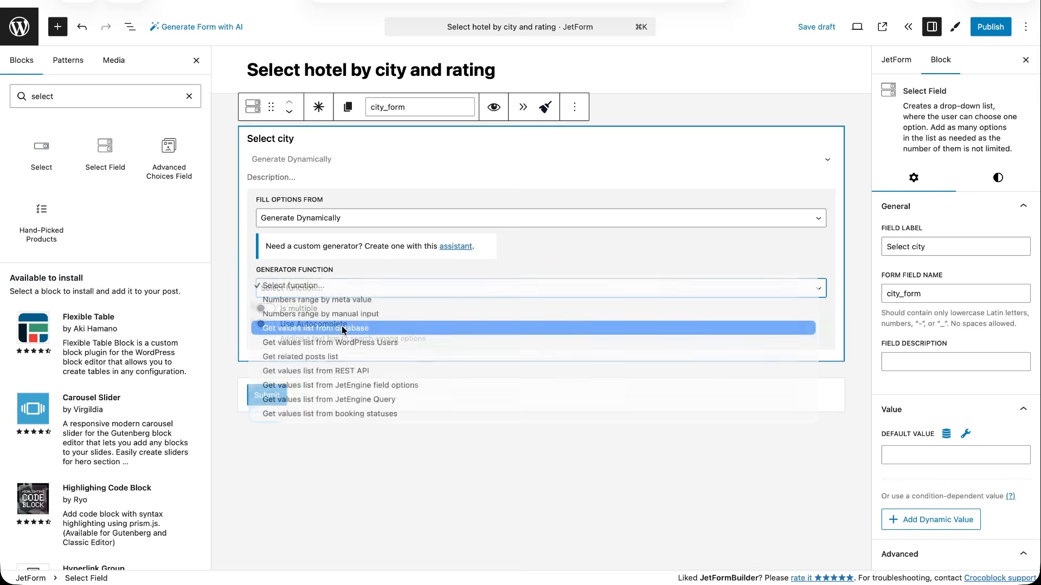
pyautogui.click(341, 327)
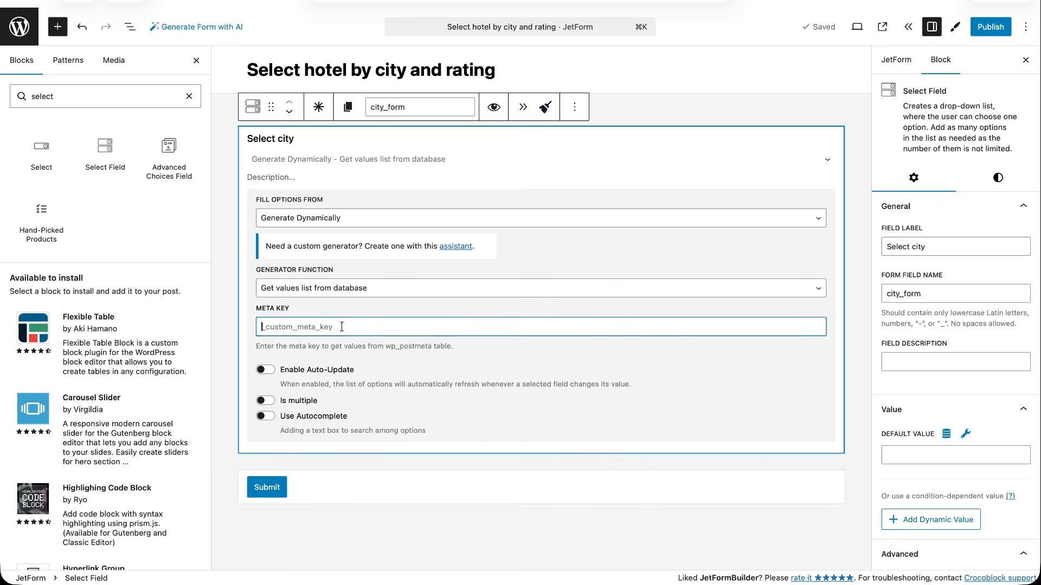
pyautogui.write('city')
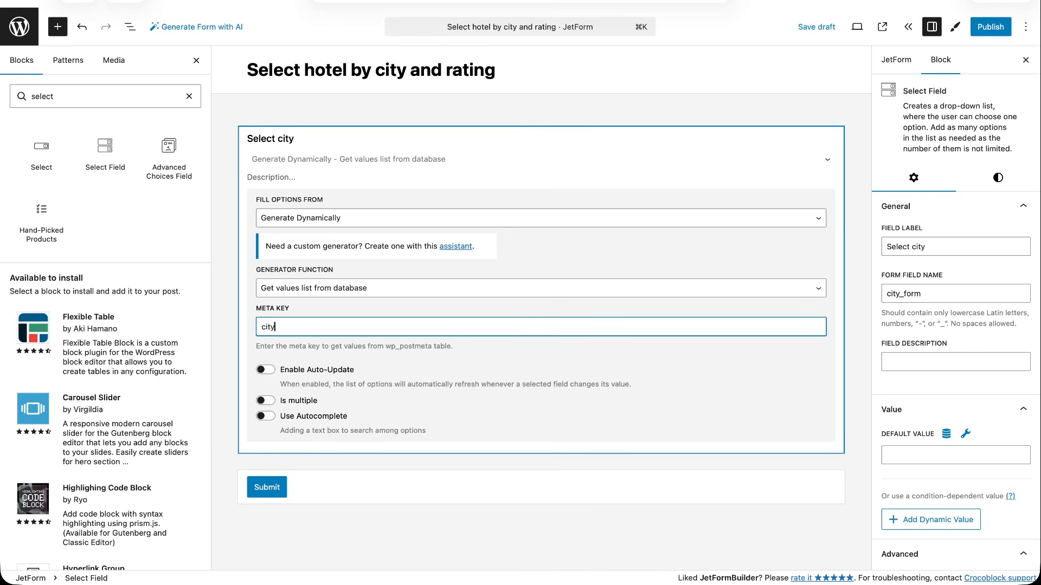
# Duplicate the "Select city" field.
pyautogui.click(325, 139)
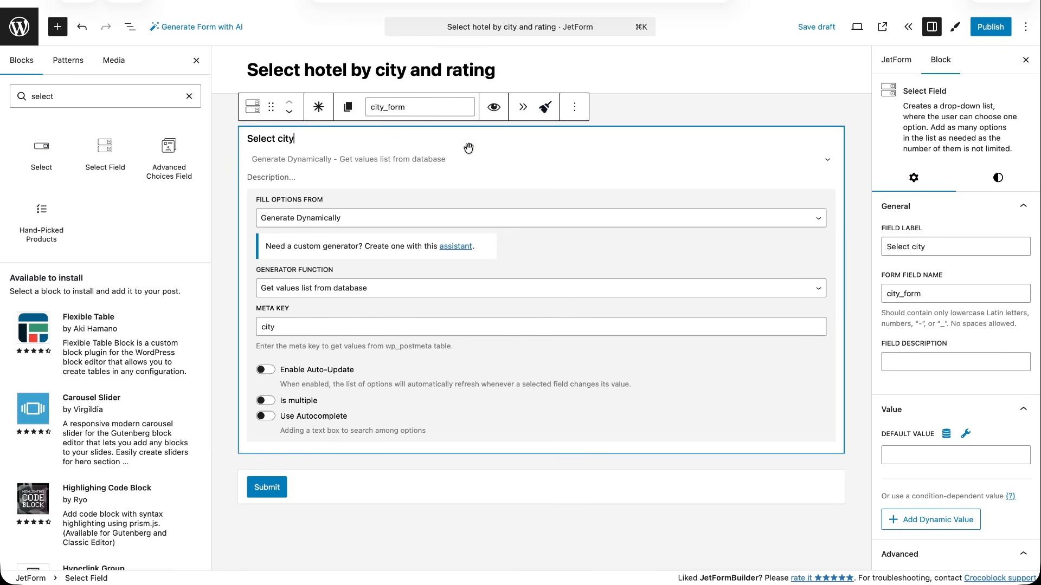
pyautogui.click(575, 112)
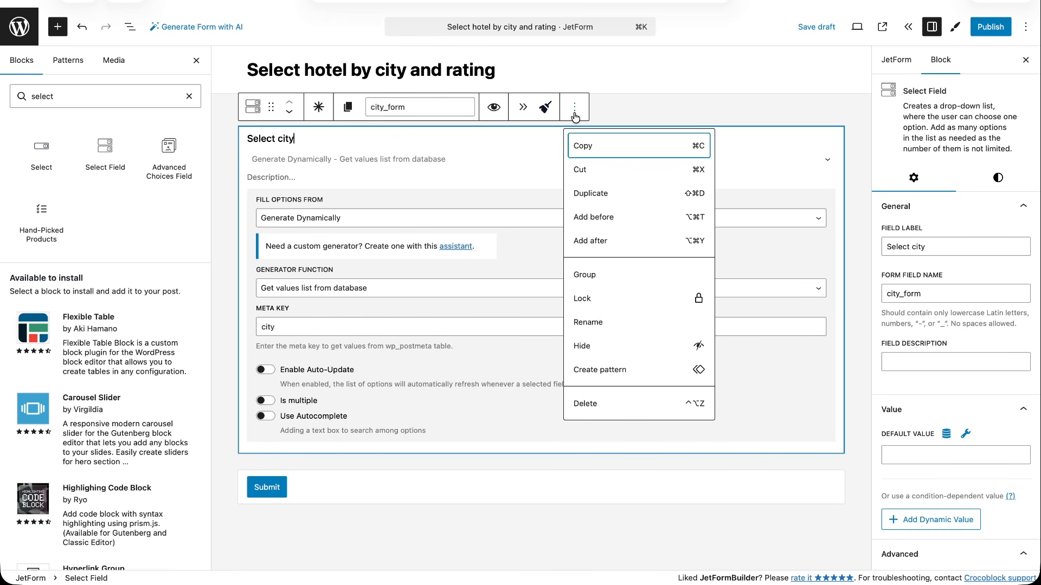
pyautogui.click(590, 194)
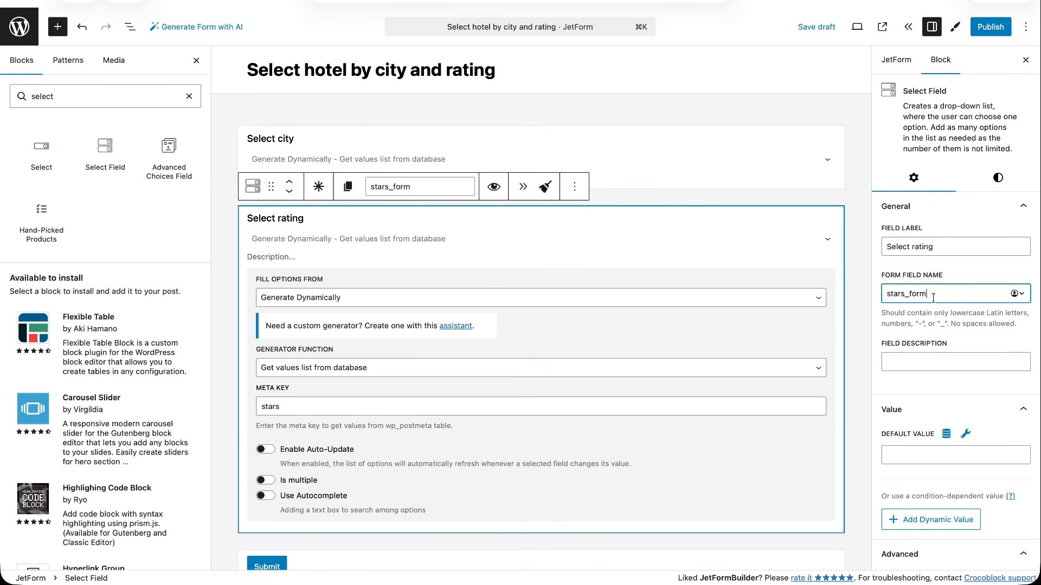
# Add a select field labelled "Select hotel" below the rating field, generating its options dynamically with "Get values list from JetEngine Query".
pyautogui.moveTo(108, 153); pyautogui.dragTo(341, 546)
pyautogui.write('Select hotel')
pyautogui.click(302, 379)
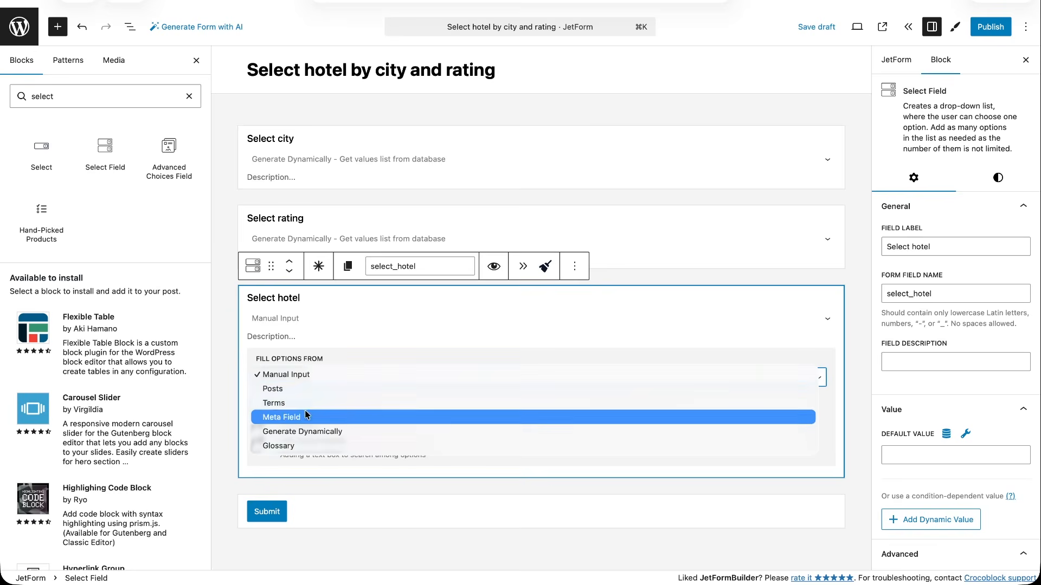
pyautogui.click(302, 430)
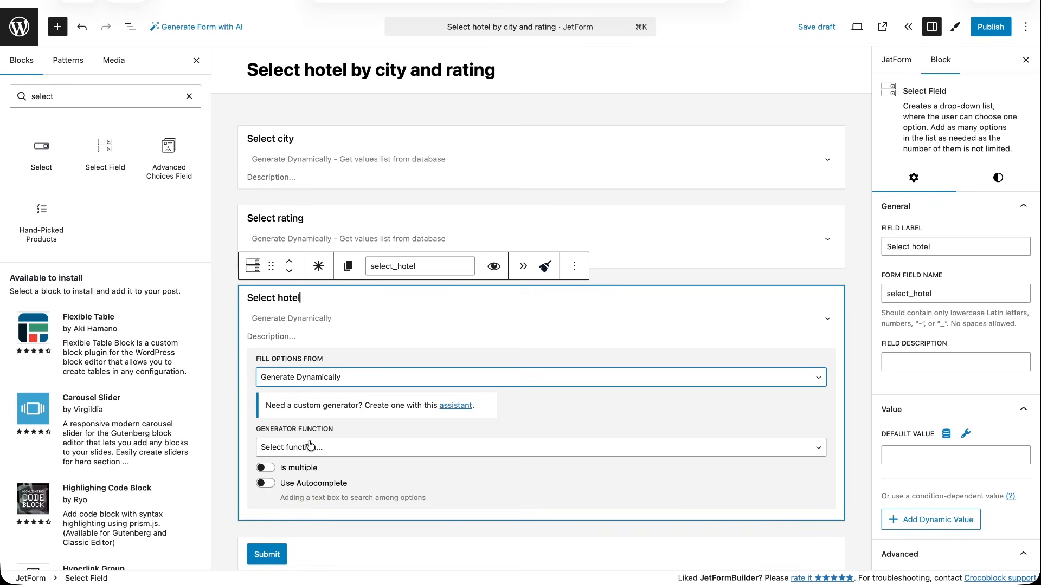
pyautogui.click(310, 446)
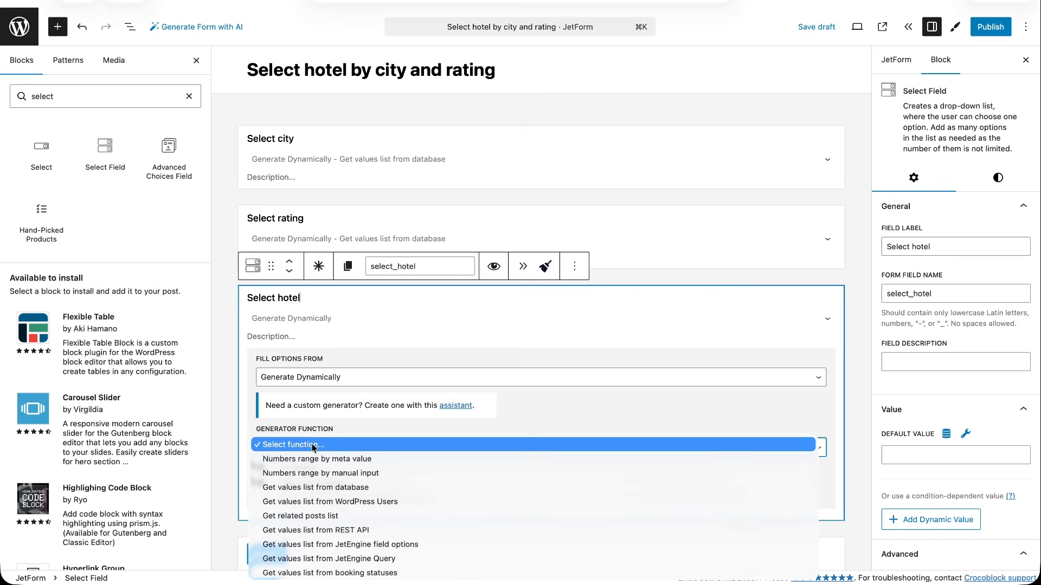
pyautogui.click(342, 559)
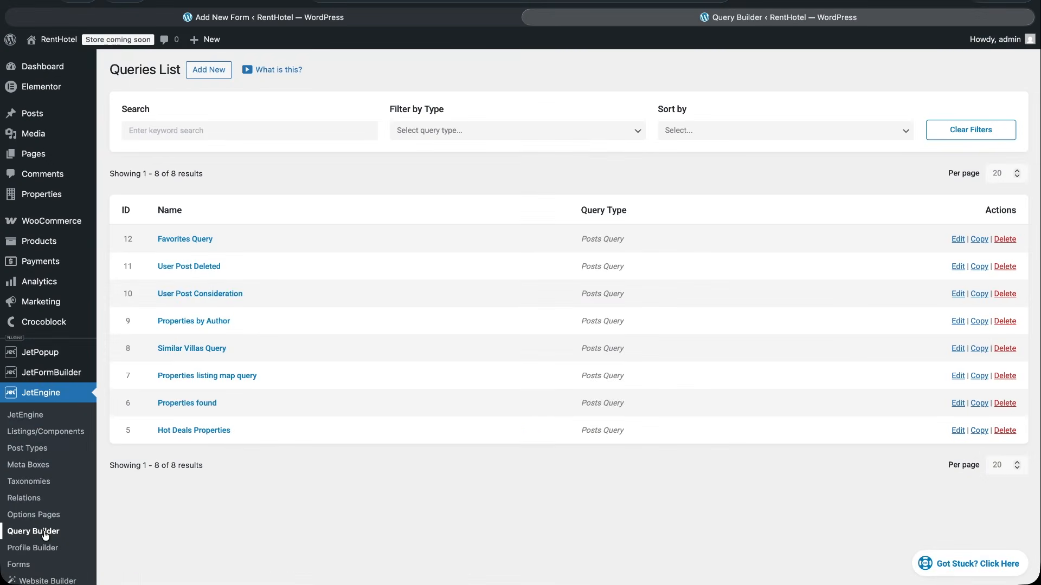
# Create a new posts query named "Select hotels query" and add a meta query clause to it.
pyautogui.click(207, 70)
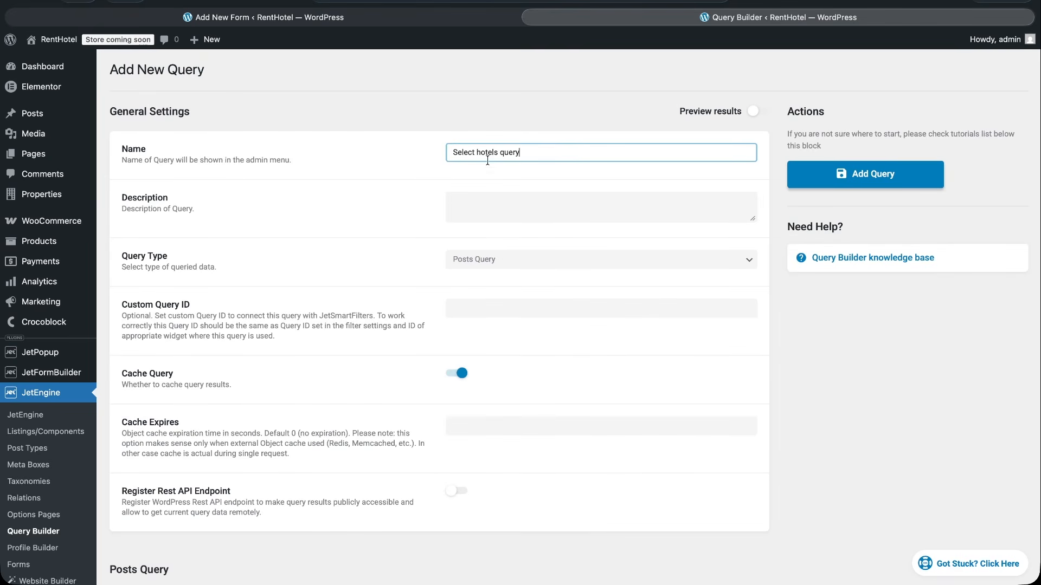
pyautogui.scroll(-5, 501, 405)
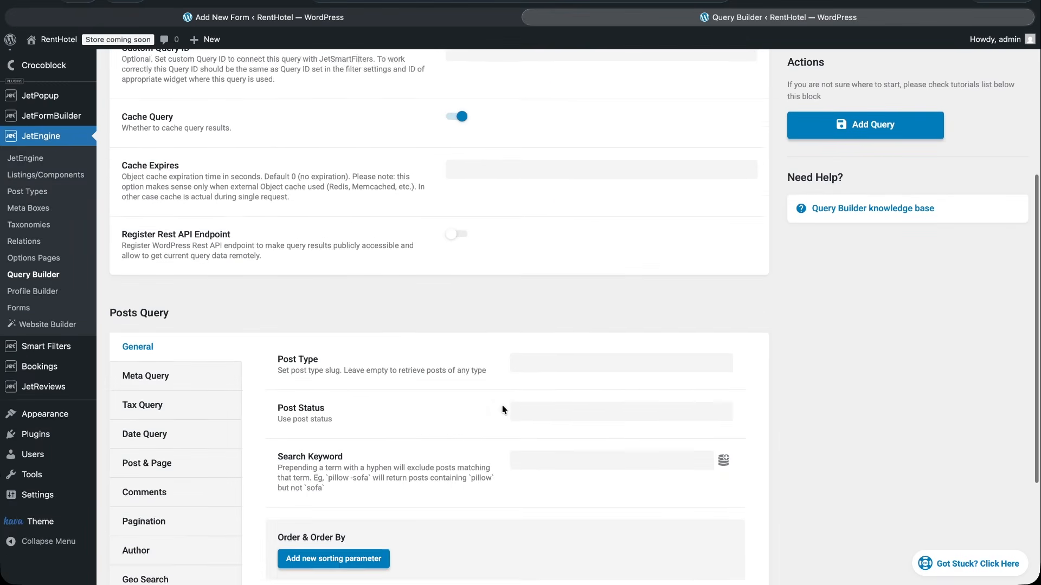
pyautogui.click(195, 349)
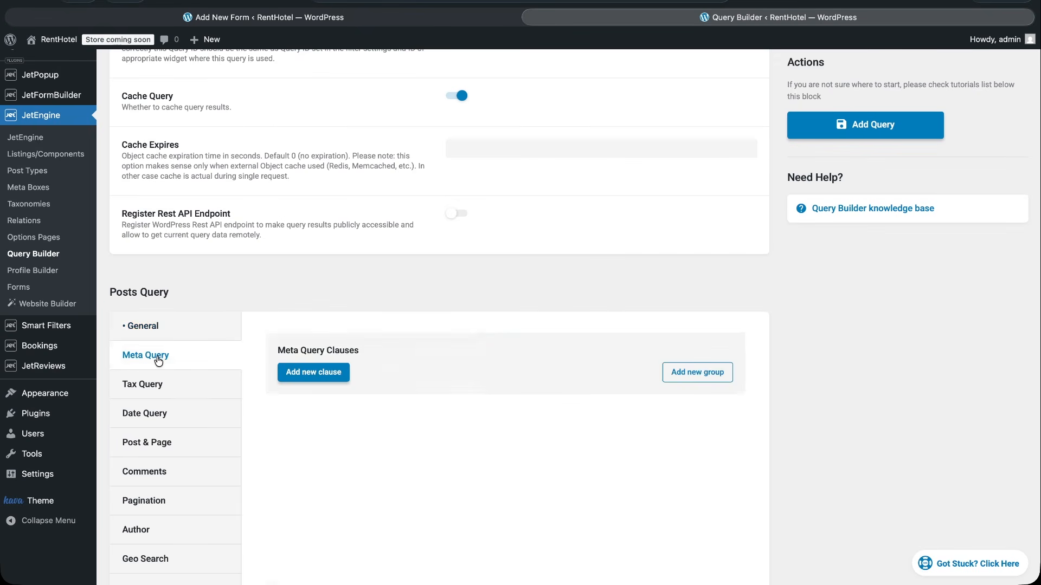
pyautogui.click(320, 374)
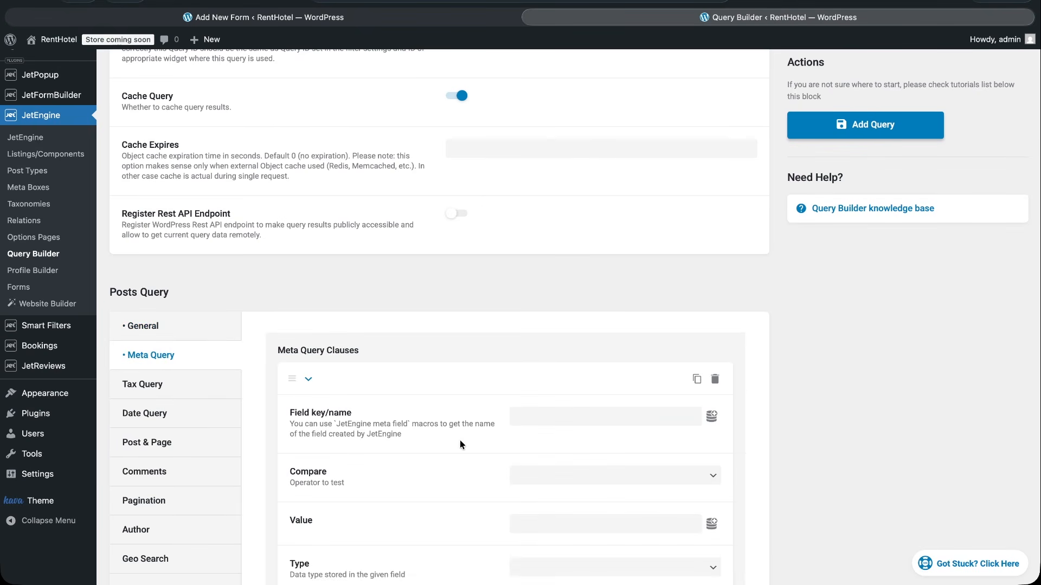
# Set the meta query clause's field key to city and its comparison to Equal (=).
pyautogui.scroll(-3, 454, 428)
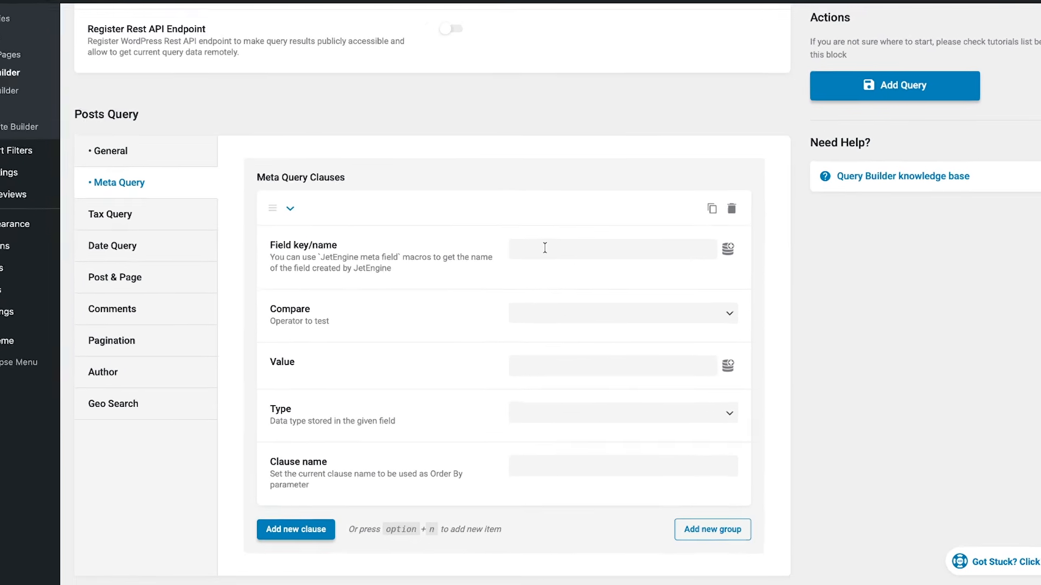
pyautogui.click(545, 250)
pyautogui.write('city')
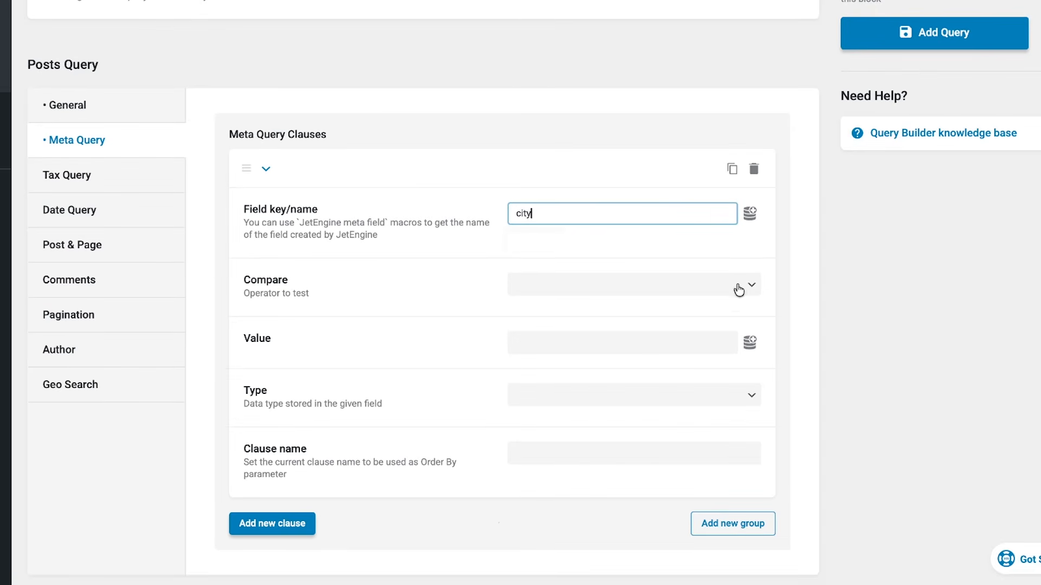
pyautogui.click(748, 285)
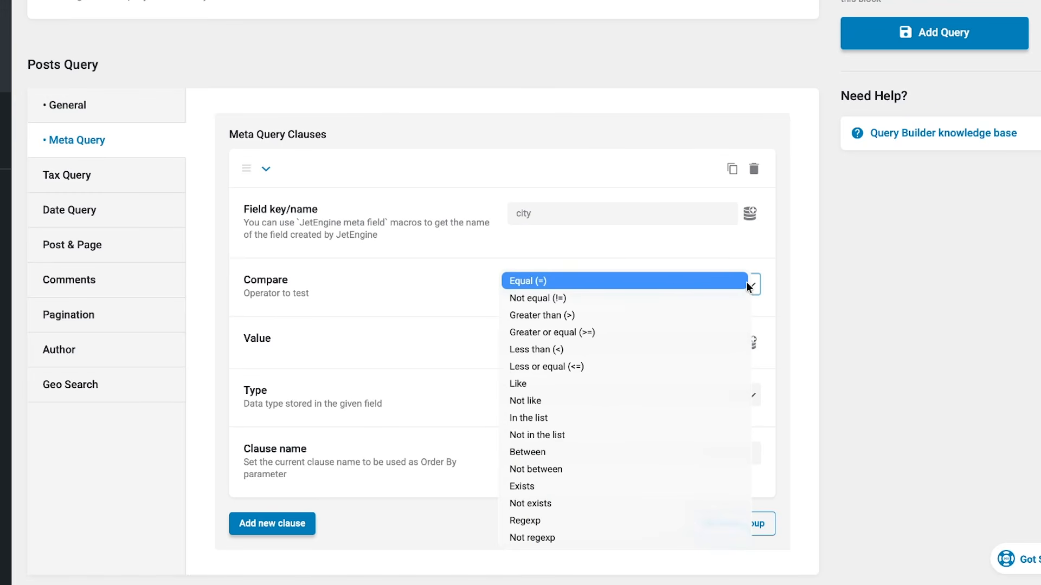
pyautogui.click(747, 282)
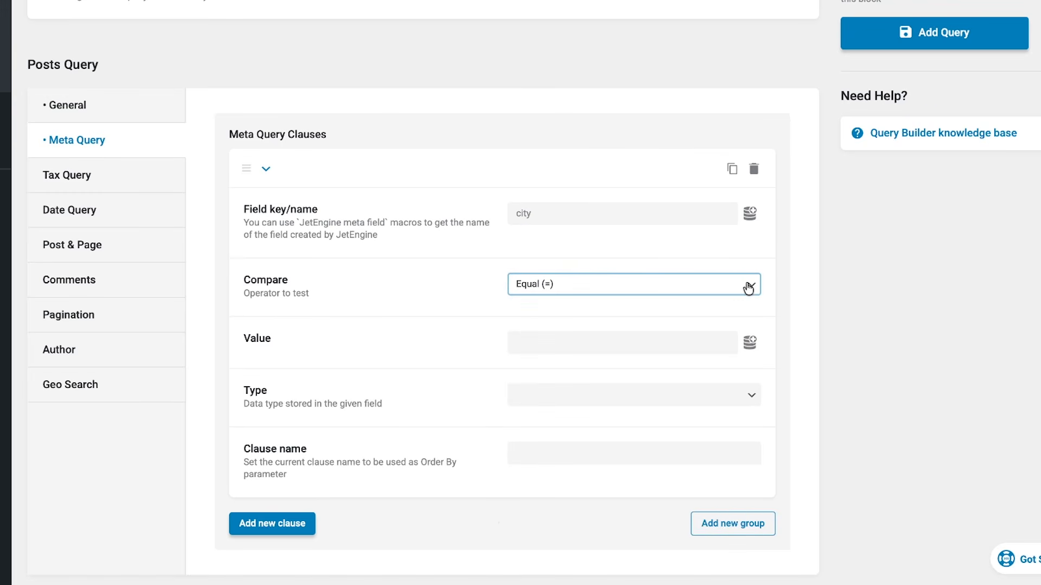
# Set the city clause's value to the JFB Auto-Update - Field Value macro with field name city_form, and add the query.
pyautogui.click(662, 343)
pyautogui.click(749, 343)
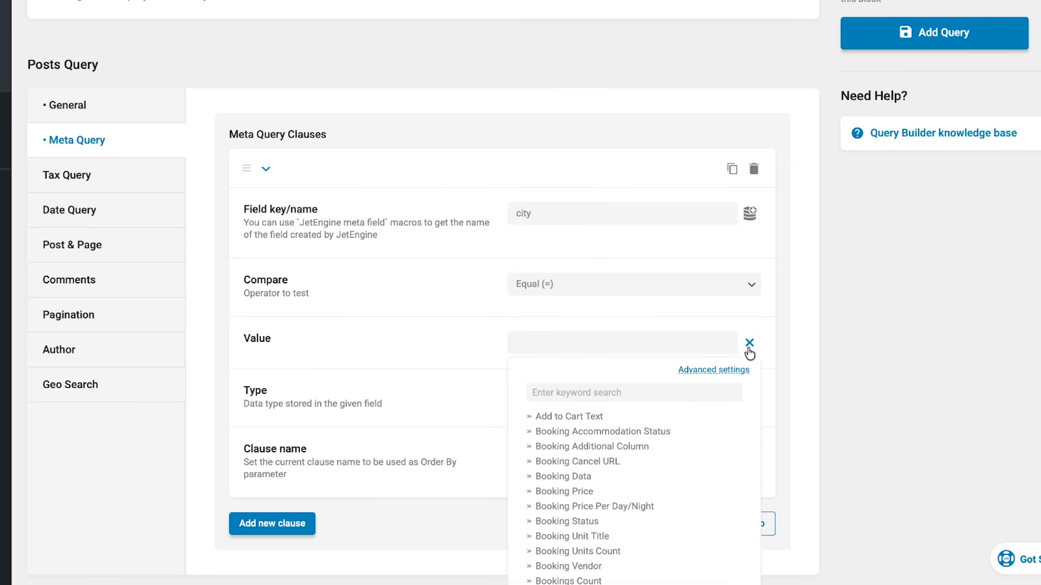
pyautogui.click(697, 392)
pyautogui.write('jfb')
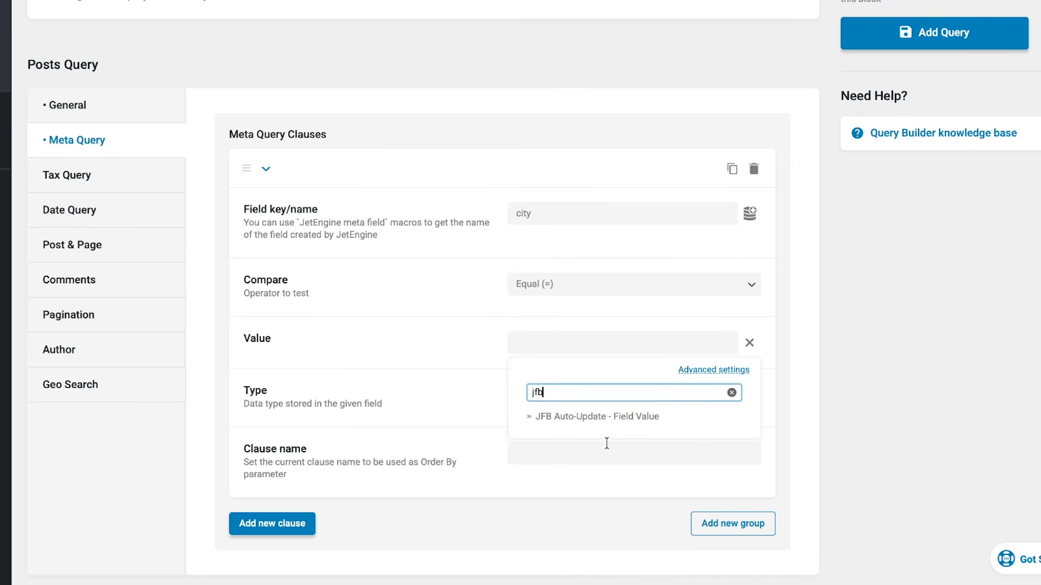
pyautogui.click(573, 417)
pyautogui.click(581, 432)
pyautogui.write('city_form')
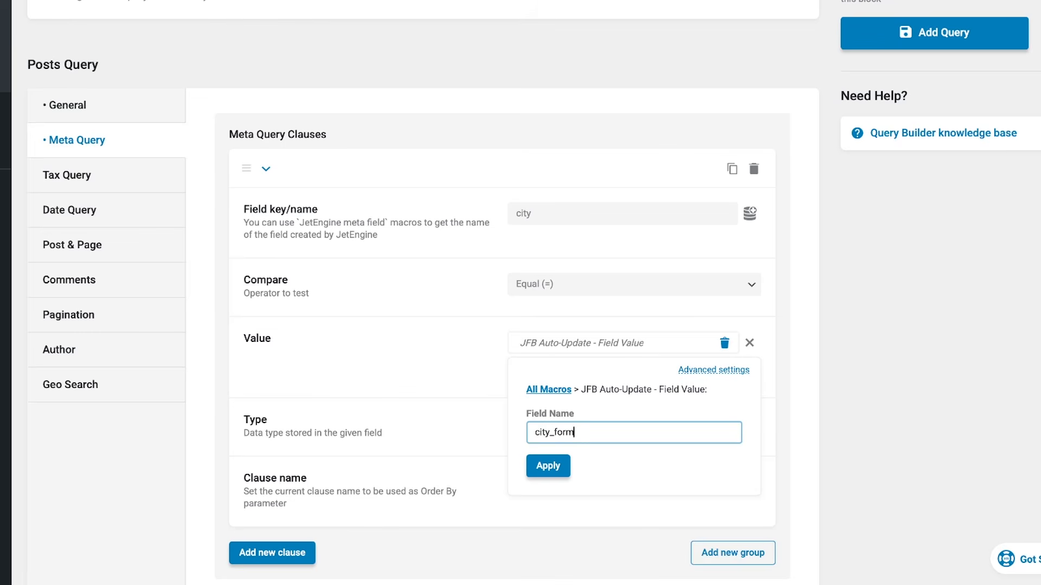
pyautogui.click(550, 466)
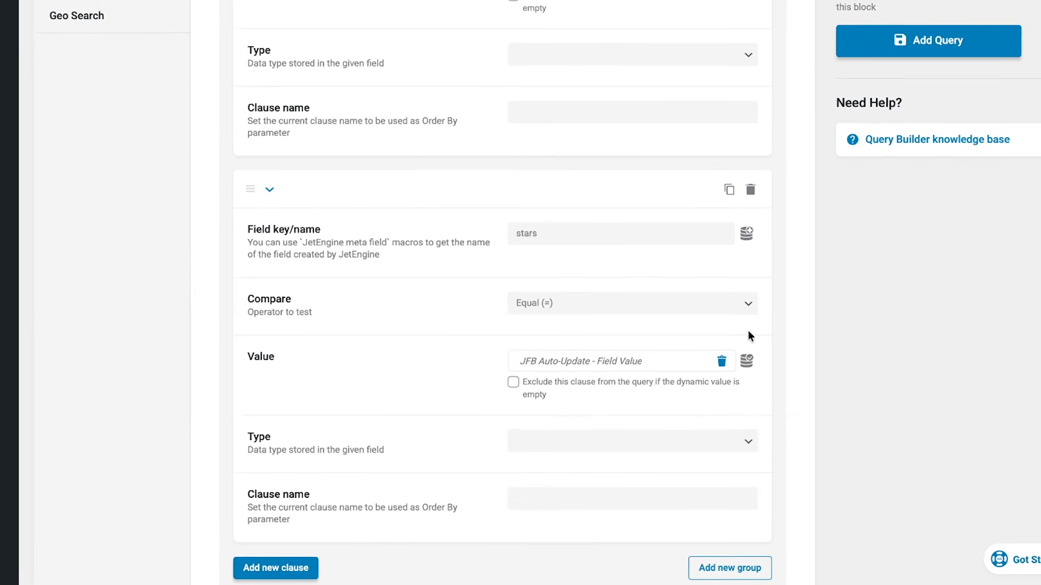
pyautogui.click(909, 26)
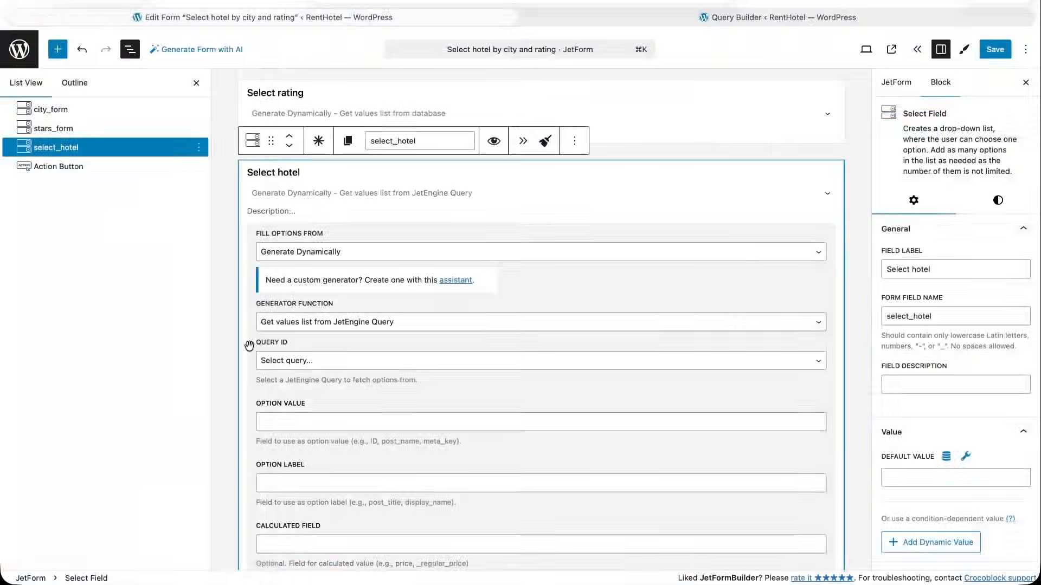
# Link the hotel field to "Select hotels query", with ID as the option value and post_title as the option label.
pyautogui.click(314, 359)
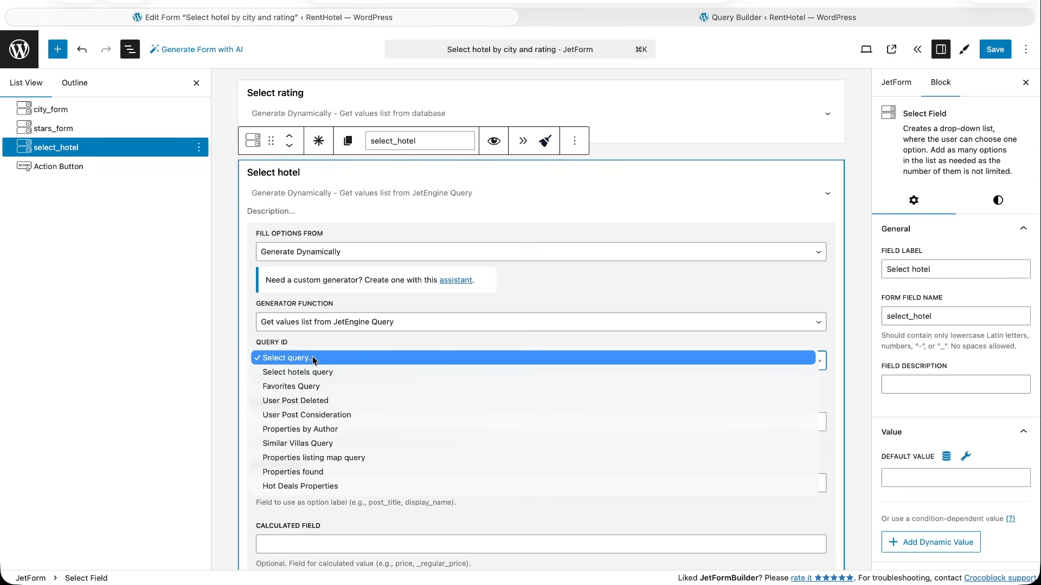
pyautogui.click(310, 373)
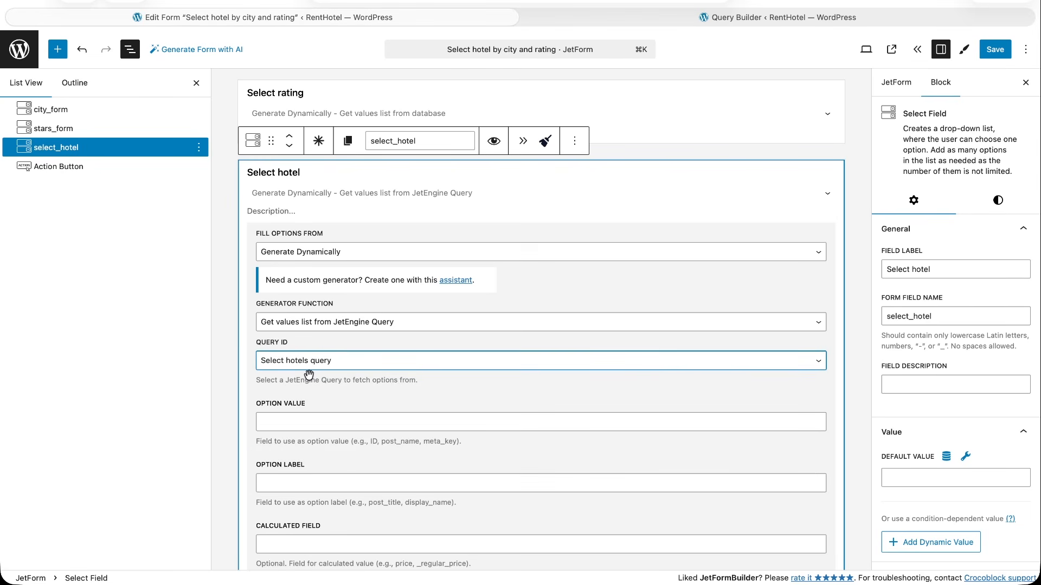
pyautogui.click(316, 422)
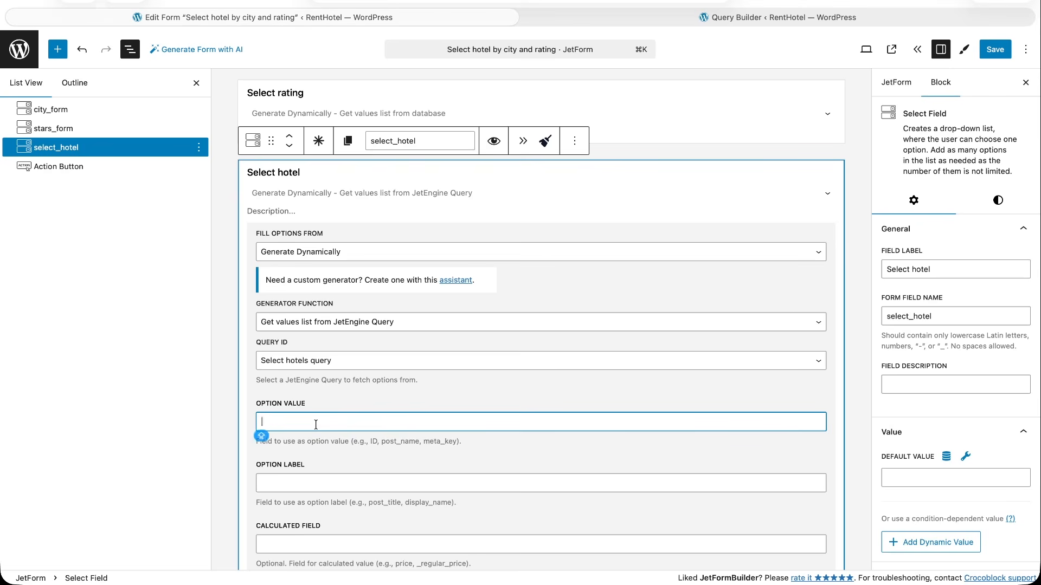
pyautogui.write('ID')
pyautogui.click(324, 481)
pyautogui.write('post_title')
# Enable Auto-Update on the hotel field with city_form and stars_form as triggers, waiting for all fields, and save the form.
pyautogui.scroll(-1, 333, 513)
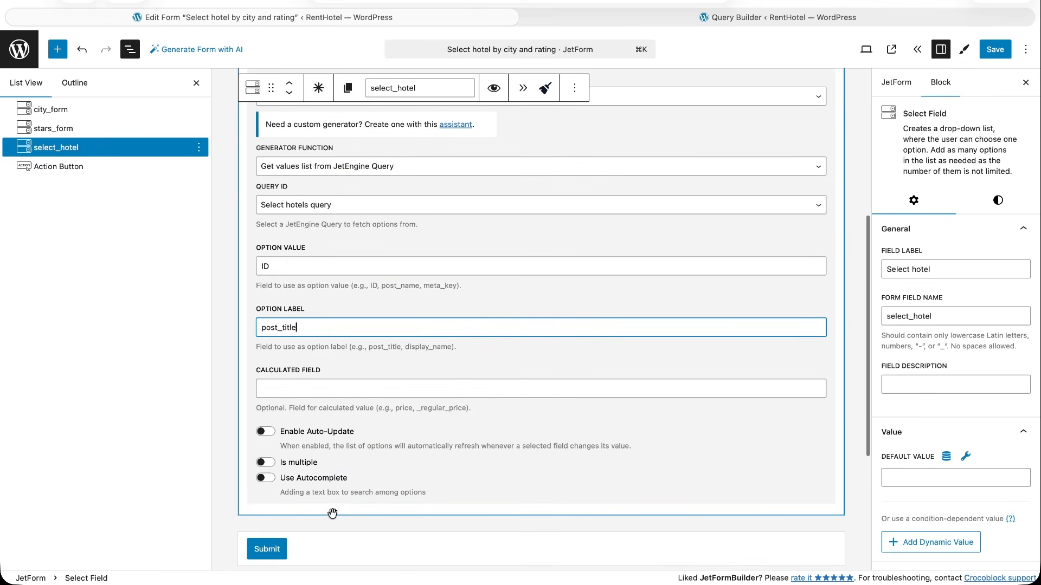
pyautogui.click(267, 432)
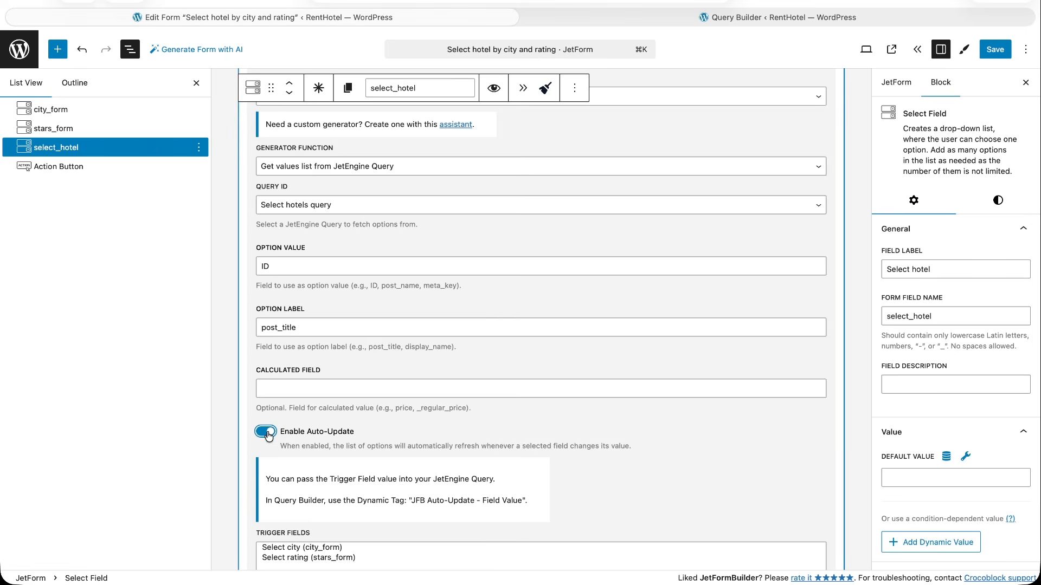
pyautogui.scroll(-3, 271, 434)
pyautogui.click(287, 426)
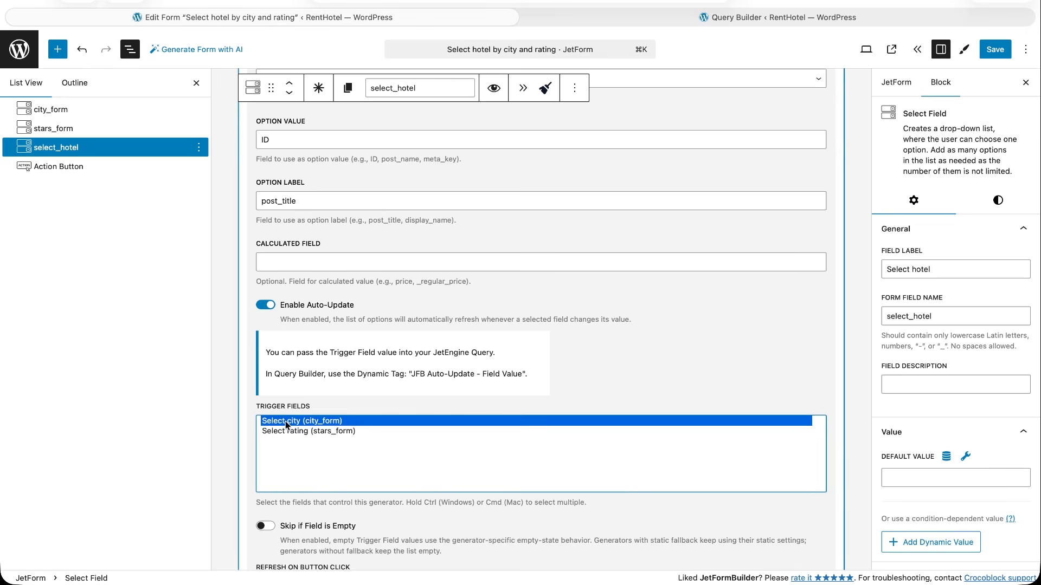
pyautogui.keyDown('super'); pyautogui.click(286, 434); pyautogui.keyUp('super')
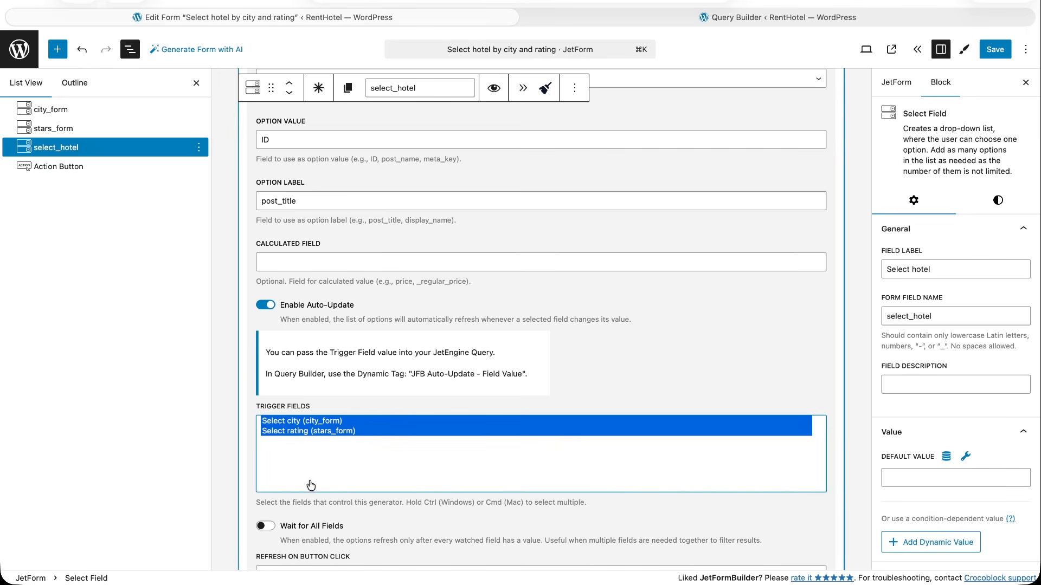
pyautogui.scroll(-3, 306, 482)
pyautogui.click(267, 425)
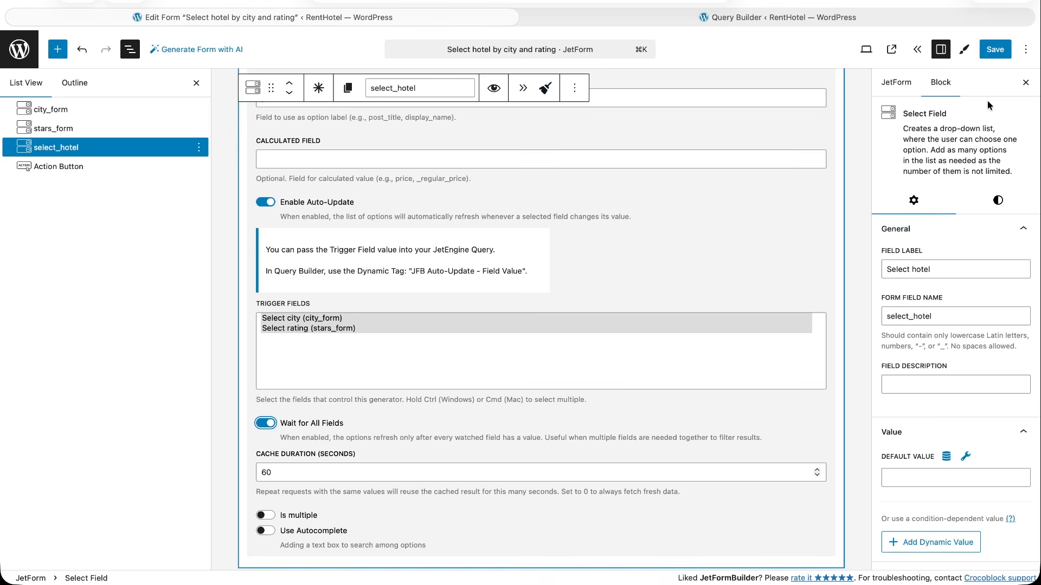
pyautogui.click(998, 50)
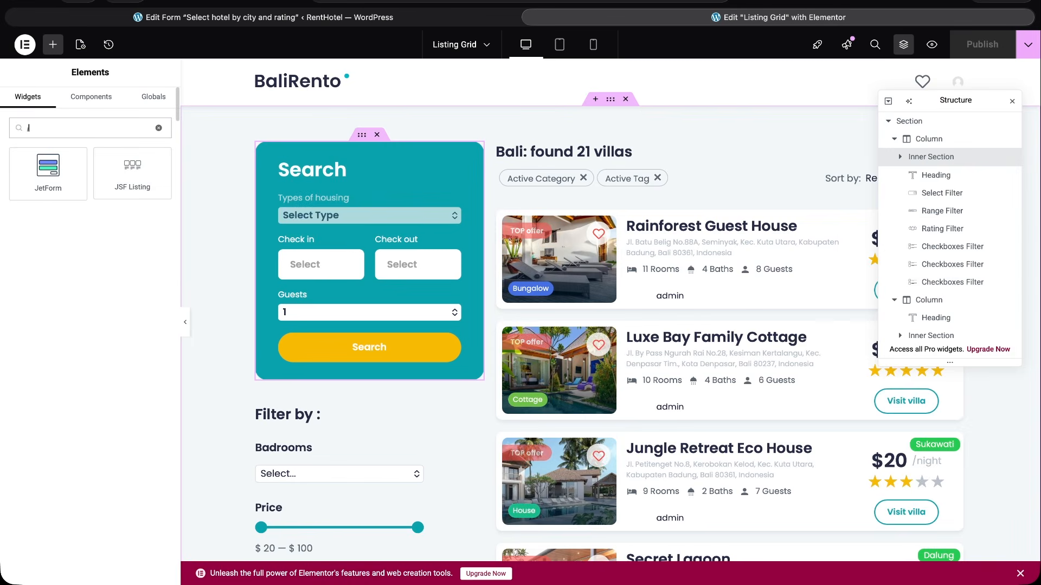
# In Elementor, add a JetForm widget above the Search box on the Listing Grid page and assign "Select hotel by city and rating".
pyautogui.moveTo(48, 173); pyautogui.dragTo(371, 152)
pyautogui.click(161, 173)
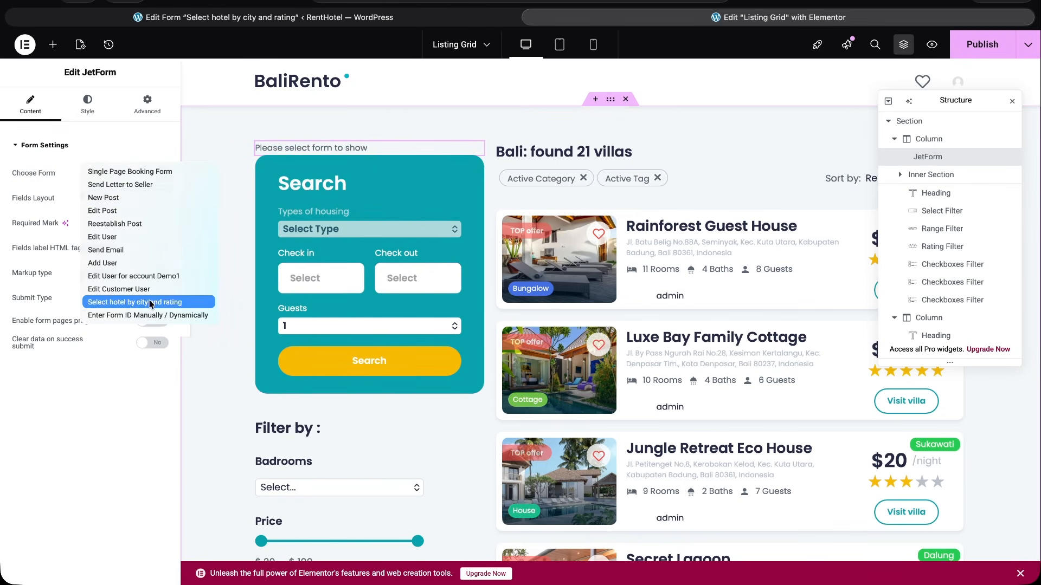
pyautogui.click(151, 301)
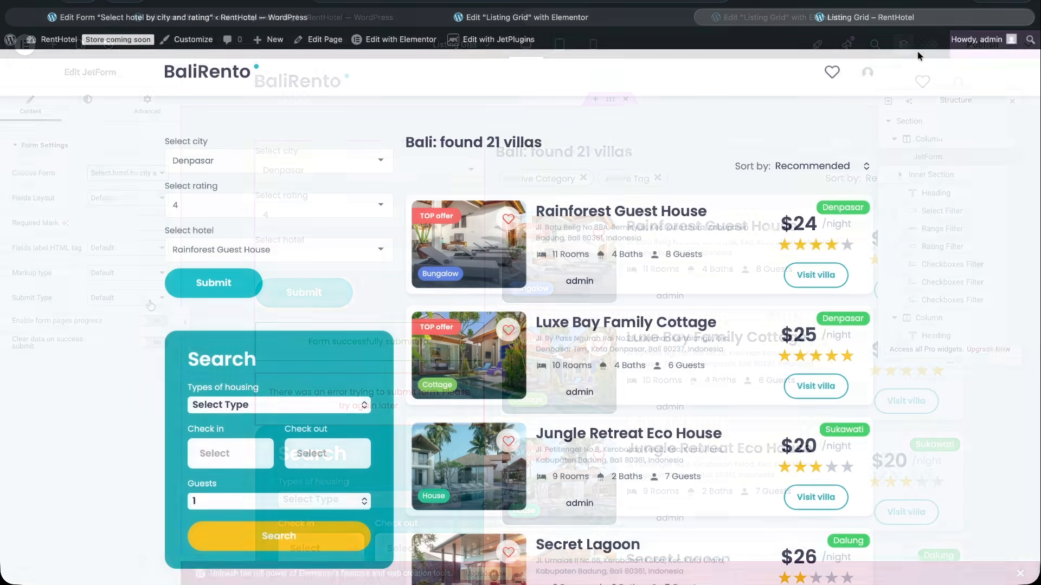
# On the published Listing Grid page, select the city Sukawati and rating 3, and check the hotel options.
pyautogui.click(387, 161)
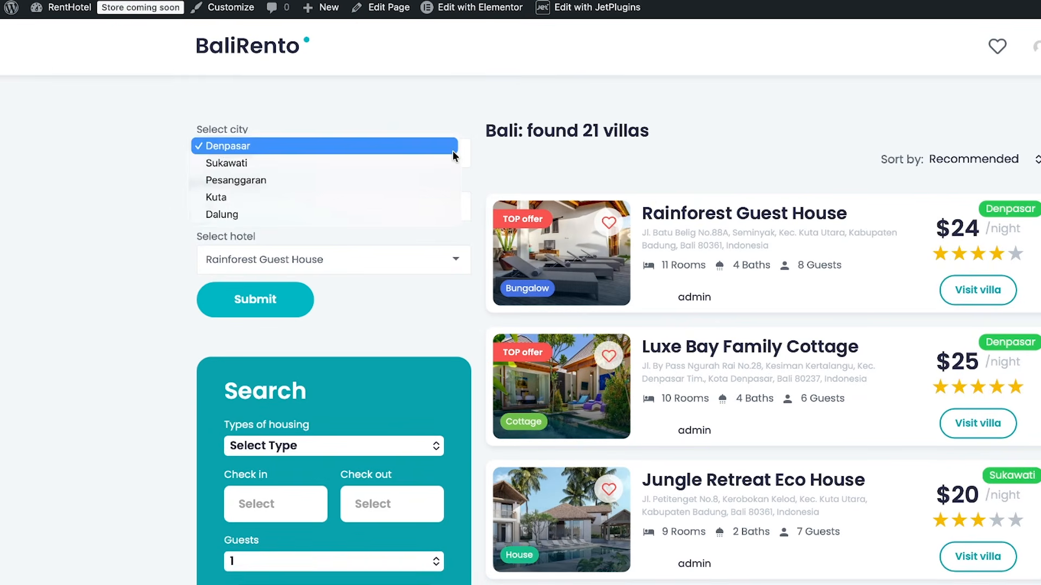
pyautogui.click(347, 165)
pyautogui.click(456, 206)
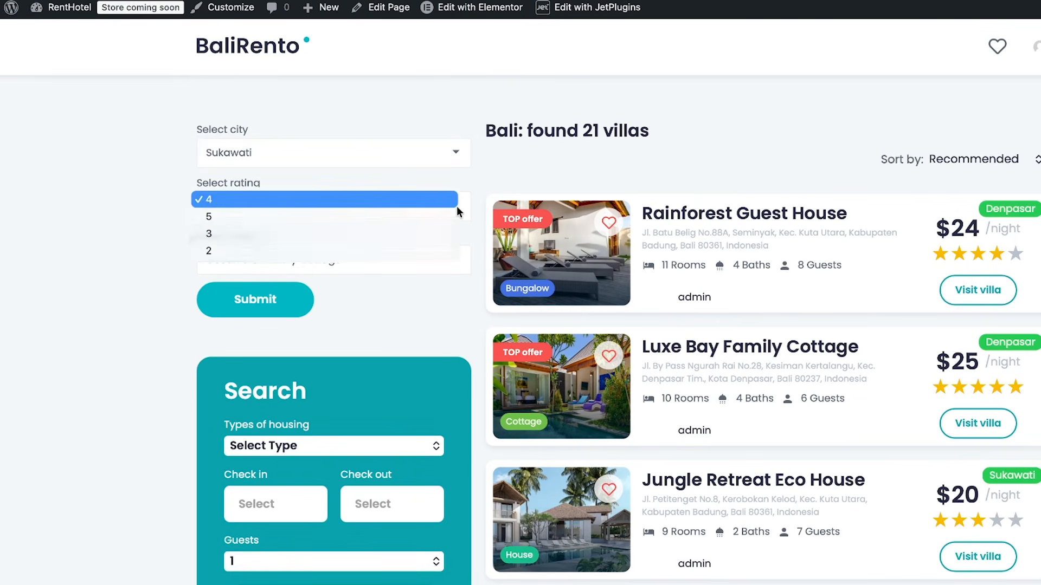
pyautogui.click(411, 239)
pyautogui.click(409, 260)
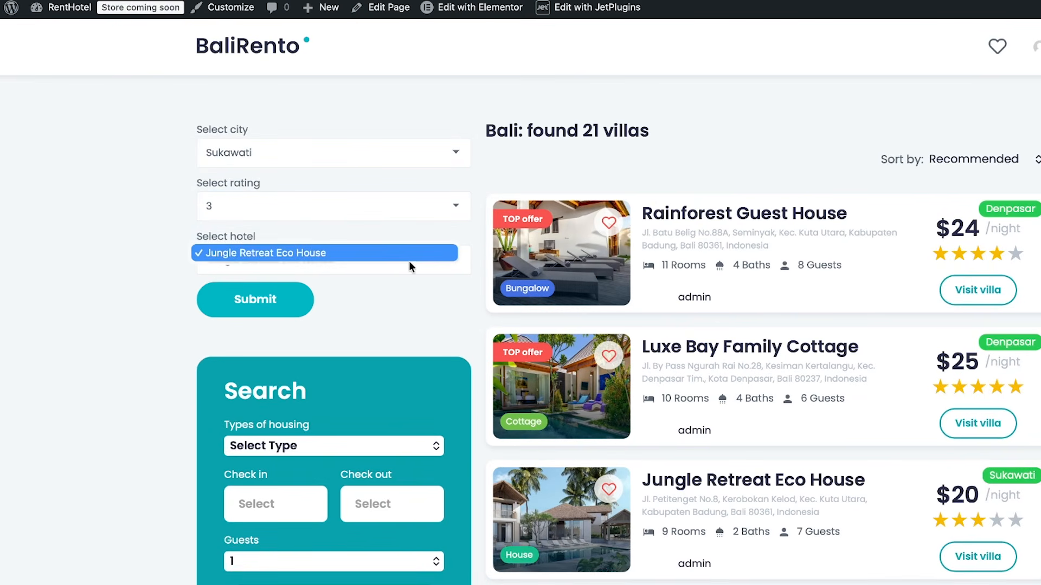
# Change the city to Dalung and the rating to 2, and choose Secret Lagoon from the hotel options.
pyautogui.click(456, 148)
pyautogui.click(404, 196)
pyautogui.click(428, 208)
pyautogui.click(427, 212)
pyautogui.click(380, 262)
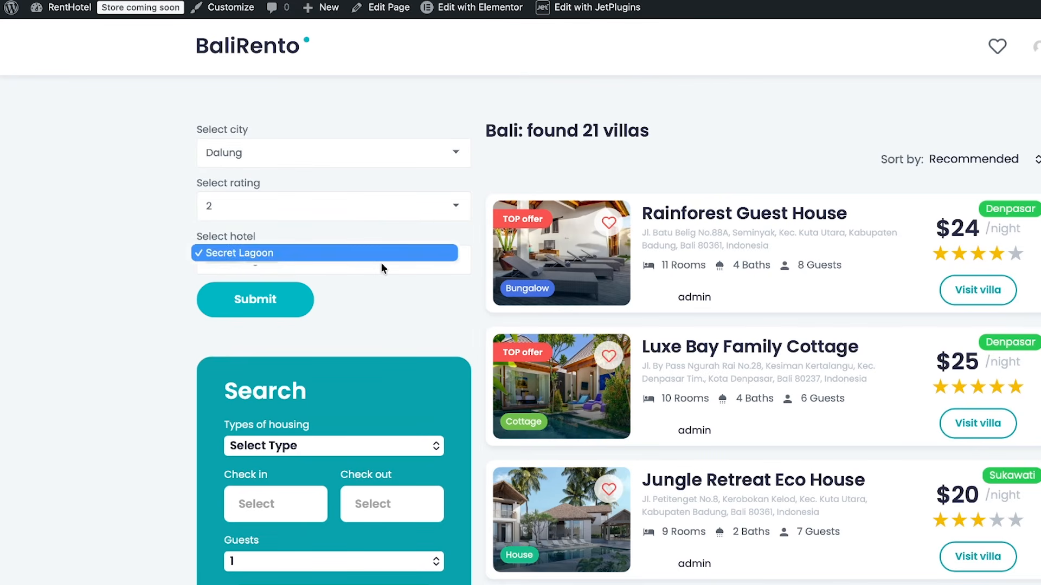
pyautogui.click(389, 253)
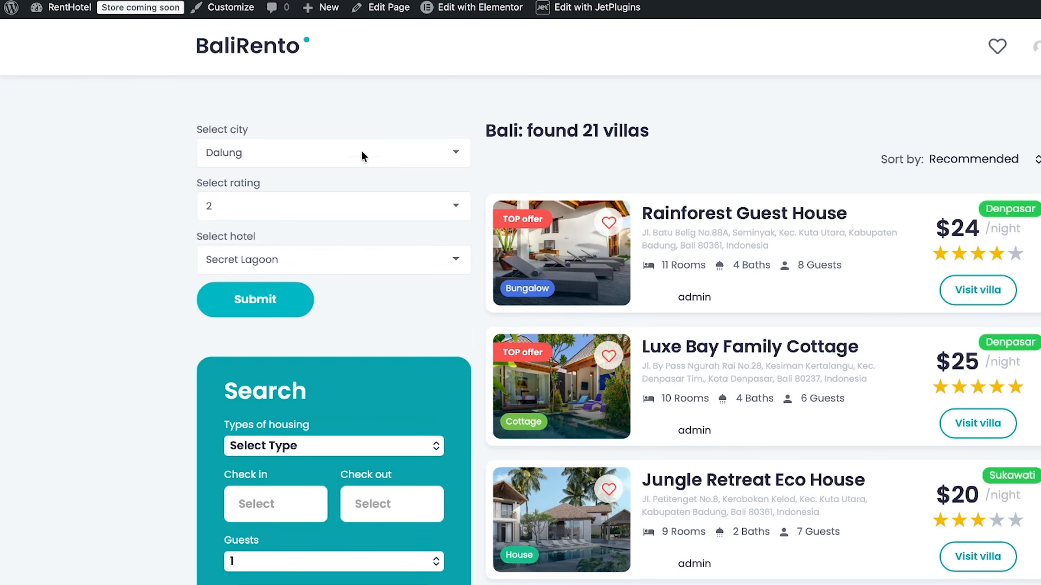
# Test the hotel options with one more combination of city and rating.
pyautogui.click(362, 151)
pyautogui.click(322, 77)
pyautogui.click(327, 209)
pyautogui.click(313, 147)
pyautogui.click(327, 261)
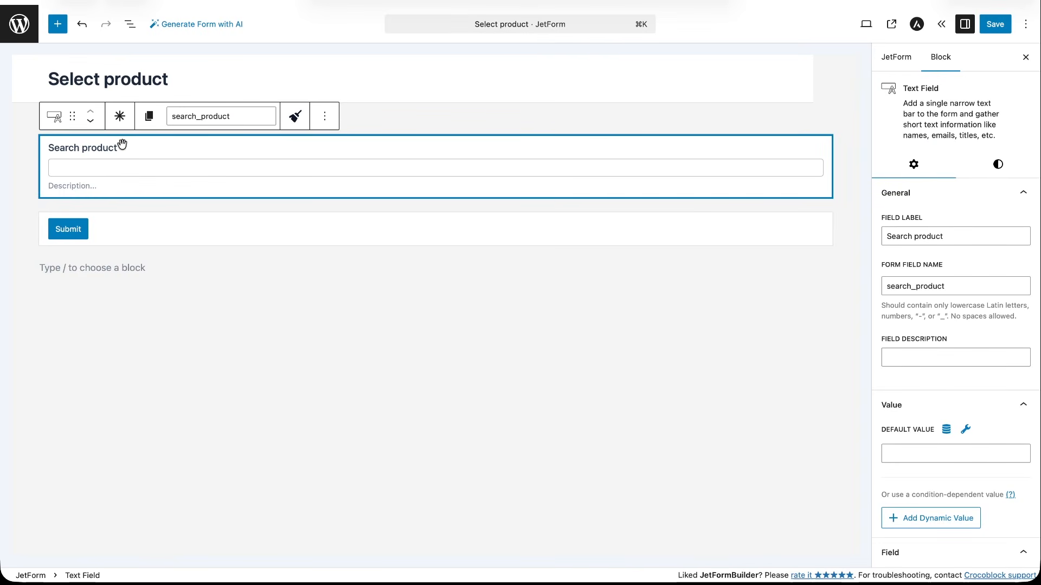
# In the "Select product" form, add a select field labelled "Select" below the "Search product" field.
pyautogui.click(58, 25)
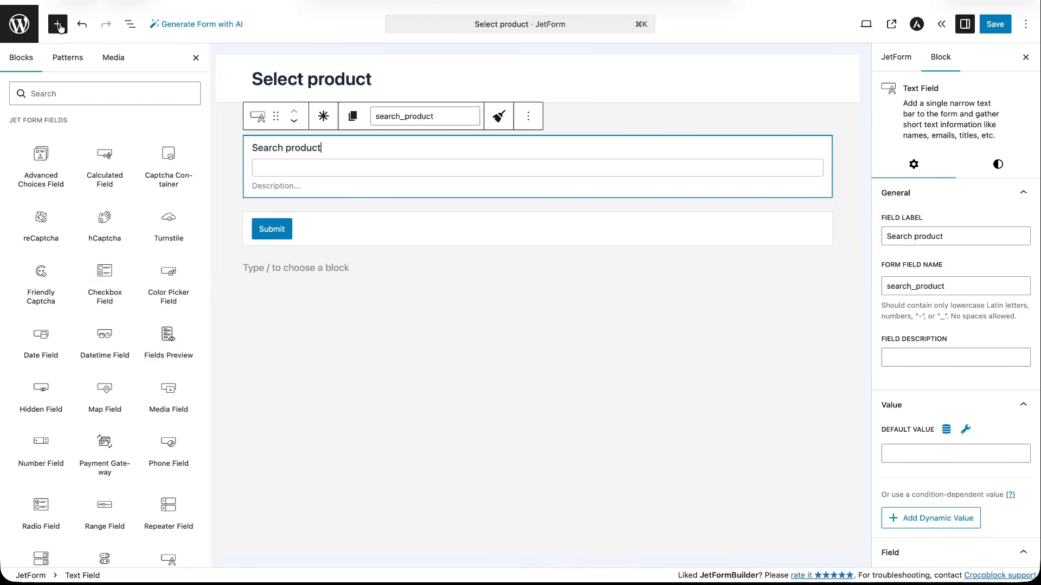
pyautogui.click(71, 93)
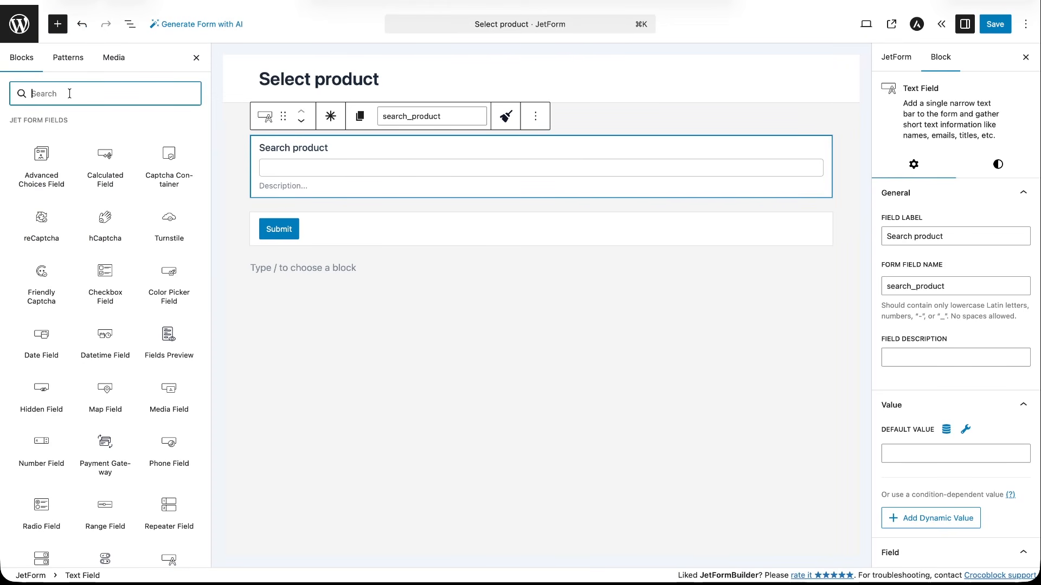
pyautogui.write('select')
pyautogui.moveTo(105, 144); pyautogui.dragTo(399, 202)
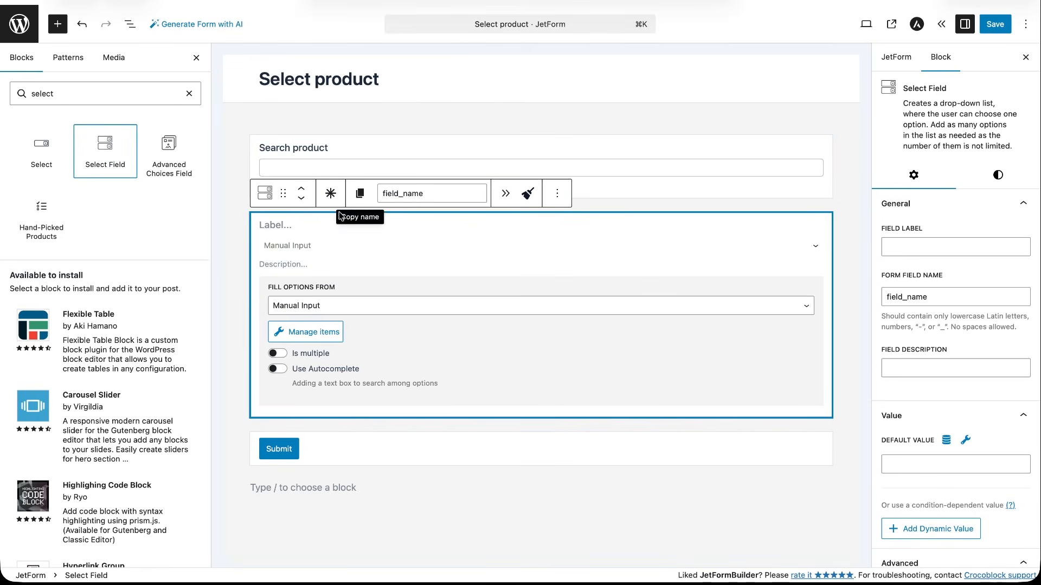
# Generate the new select field's options dynamically with "Get values list from REST API".
pyautogui.click(529, 304)
pyautogui.click(421, 360)
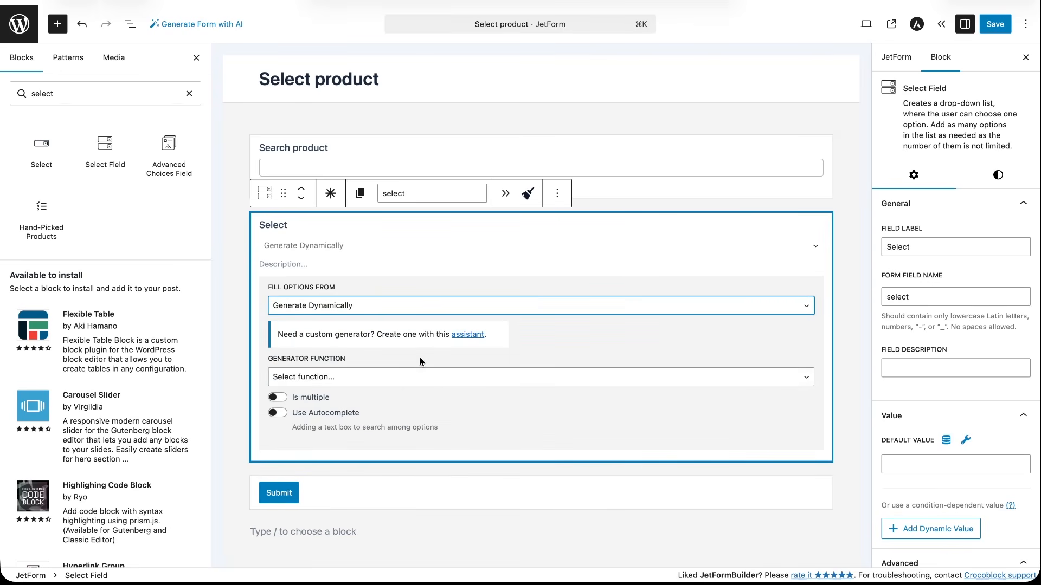
pyautogui.click(374, 376)
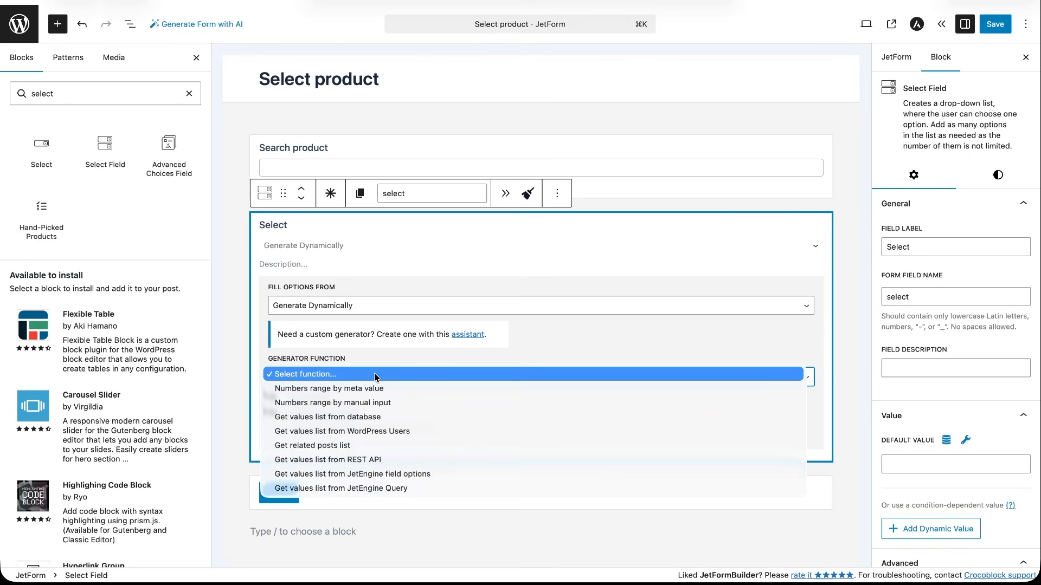
pyautogui.click(361, 460)
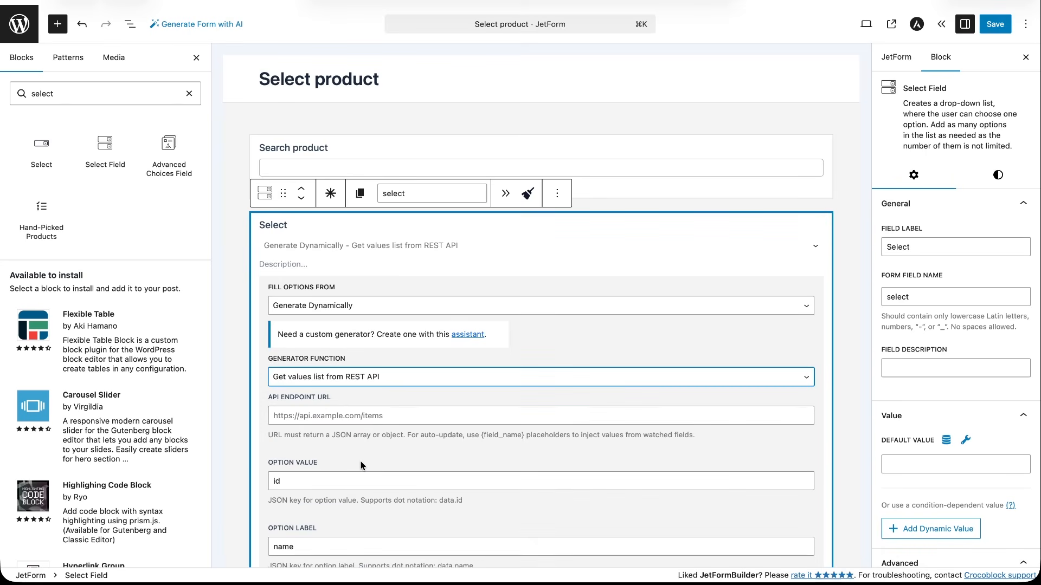
pyautogui.scroll(-5, 361, 465)
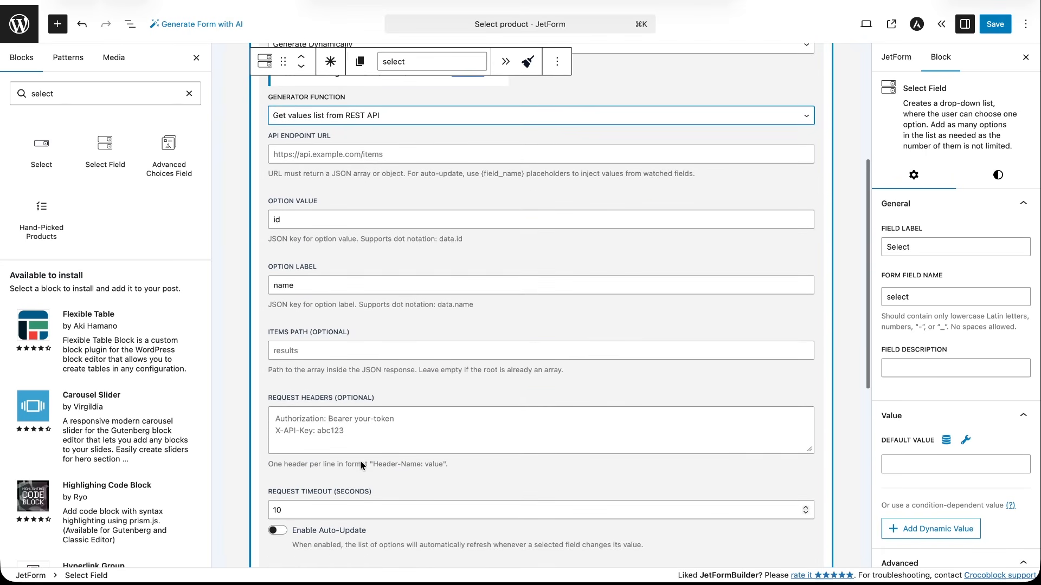
pyautogui.scroll(3, 362, 465)
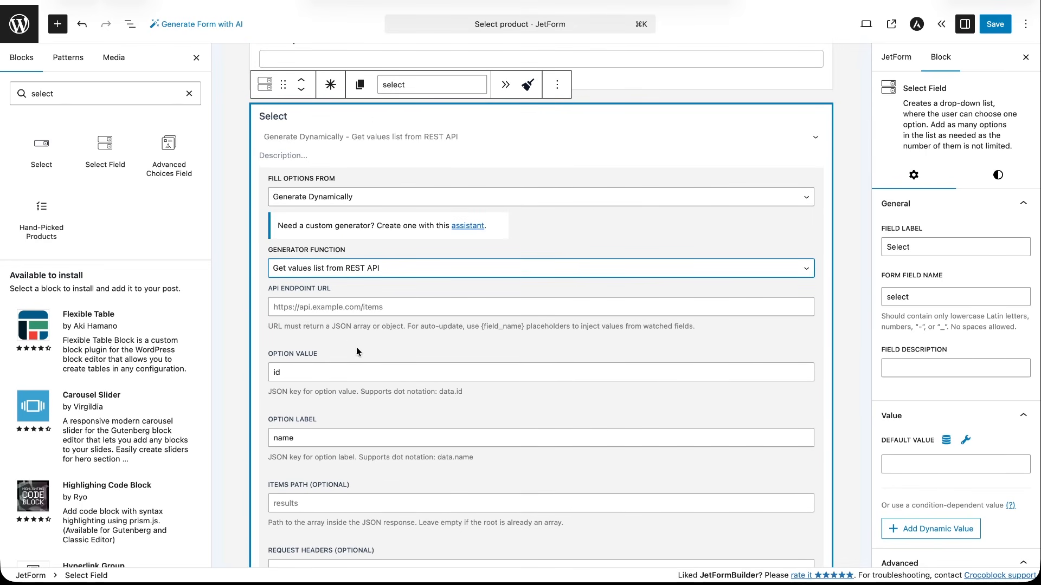
pyautogui.click(324, 308)
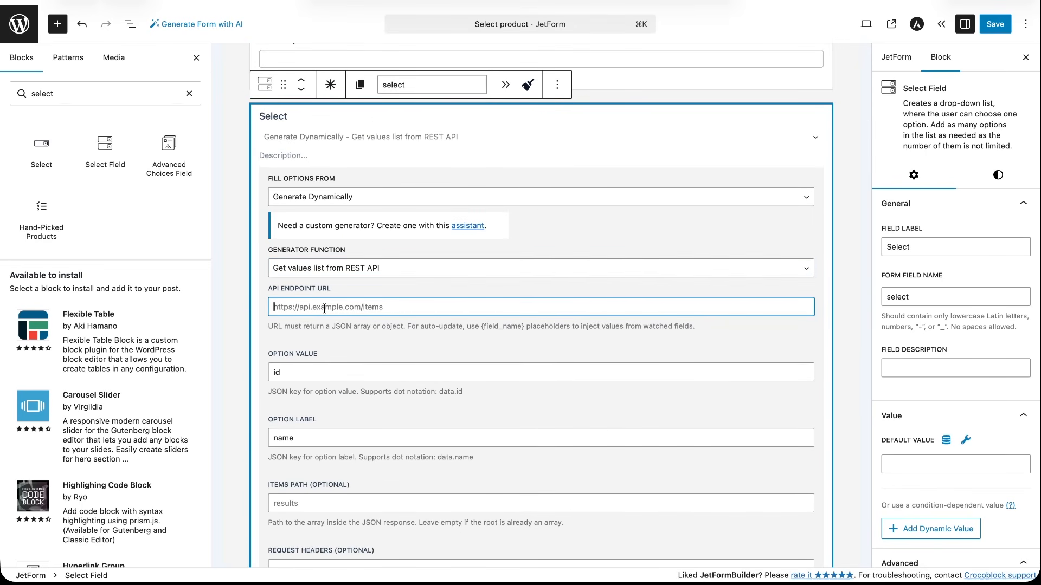
pyautogui.write('https://dummyjson.com/products/search?q={search_product}')
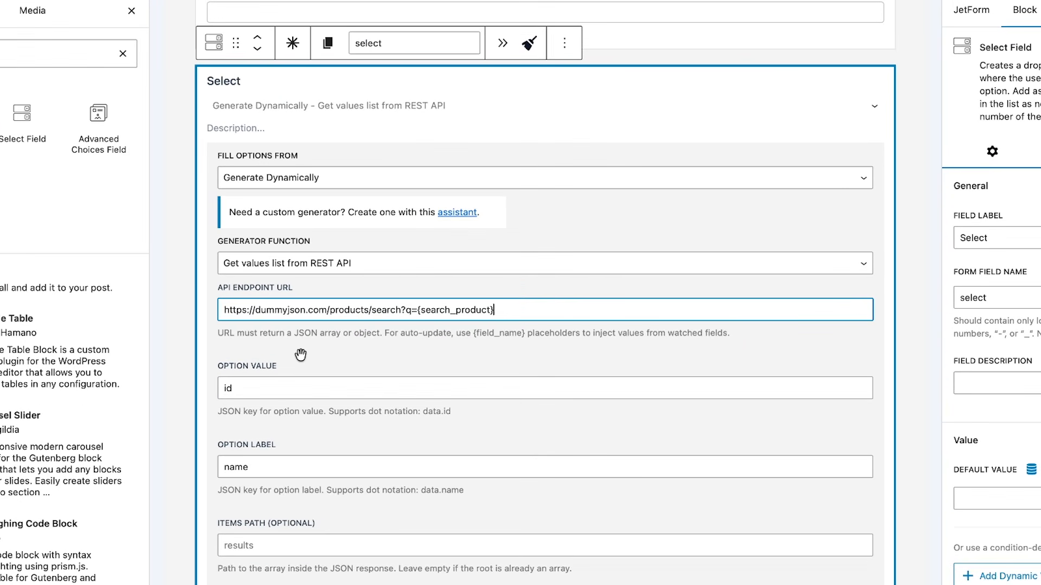
pyautogui.click(301, 355)
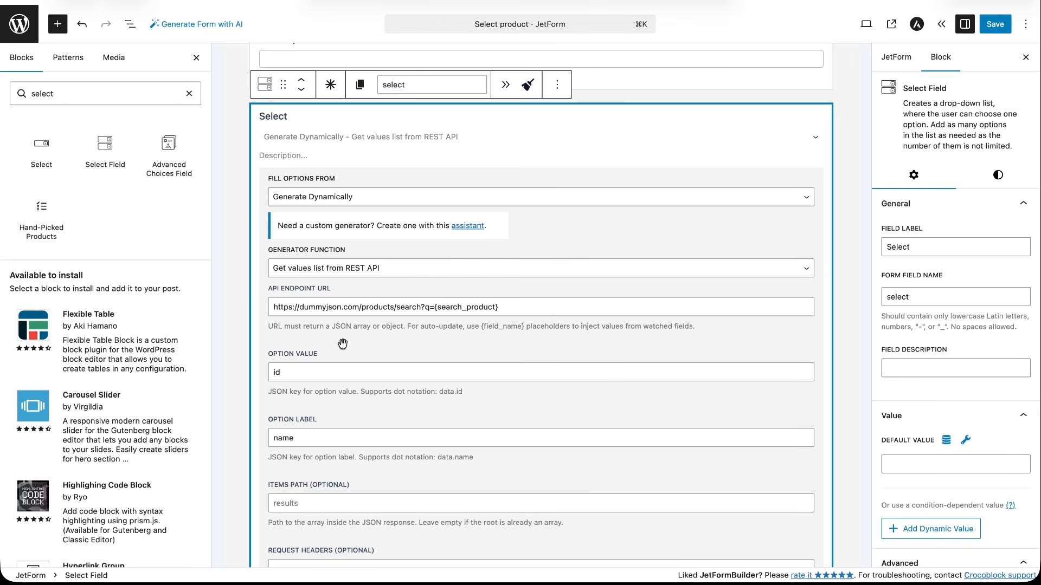
# Set the select field's option label key to "title" and its items path to "products".
pyautogui.doubleClick(345, 436)
pyautogui.write('title')
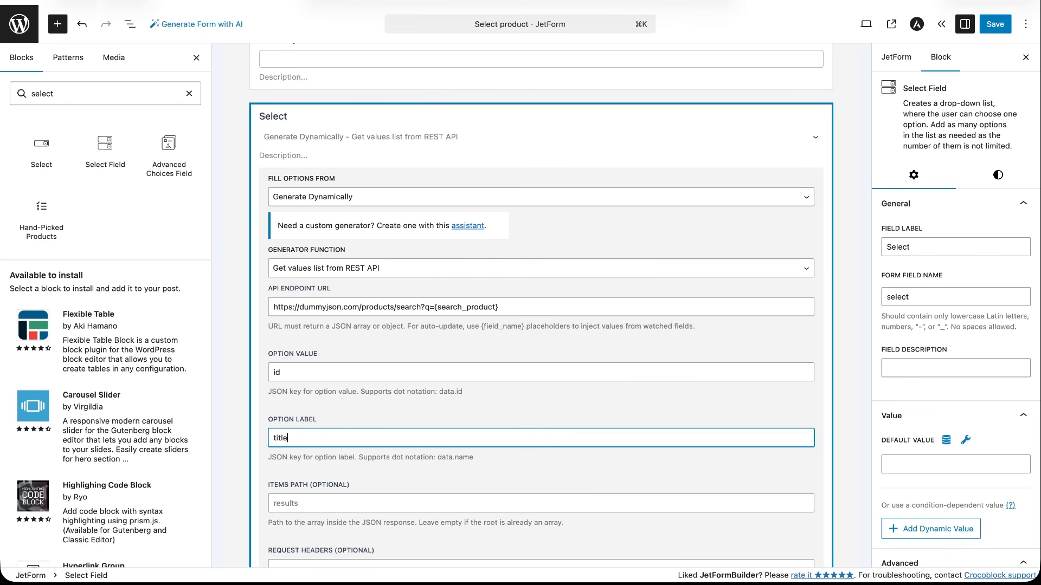
pyautogui.click(343, 504)
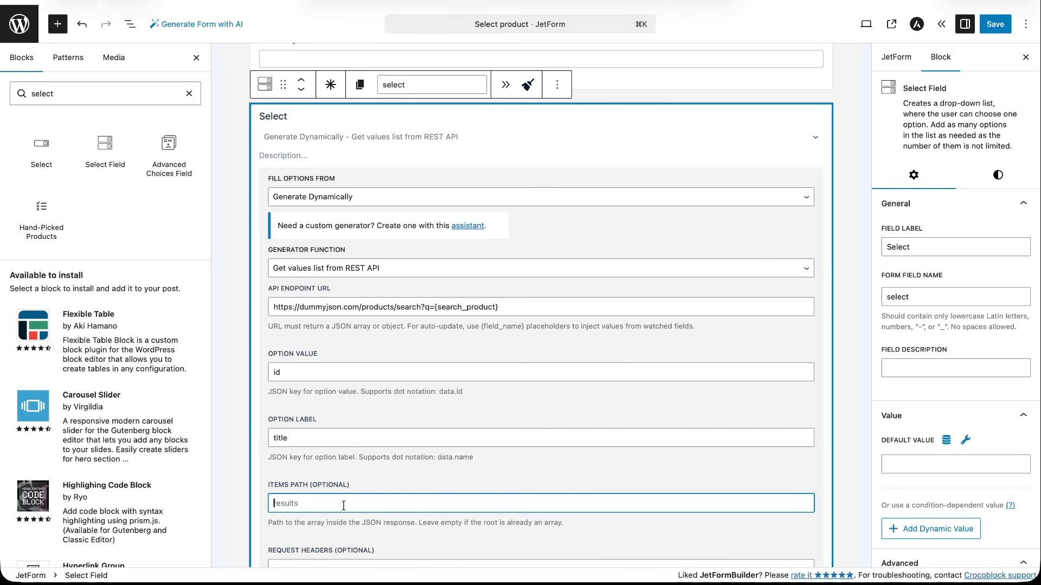
pyautogui.write('products')
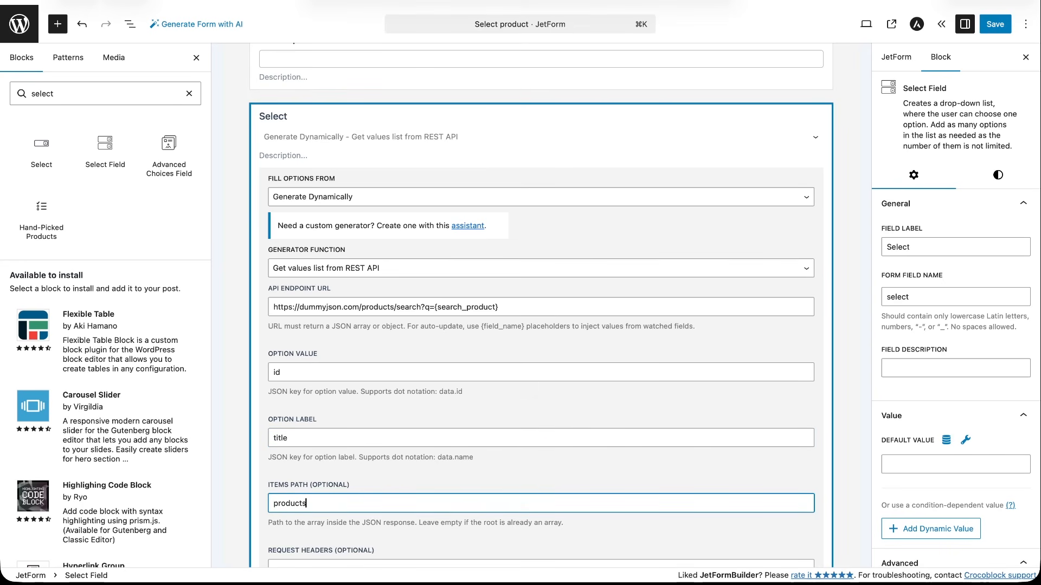
pyautogui.click(381, 536)
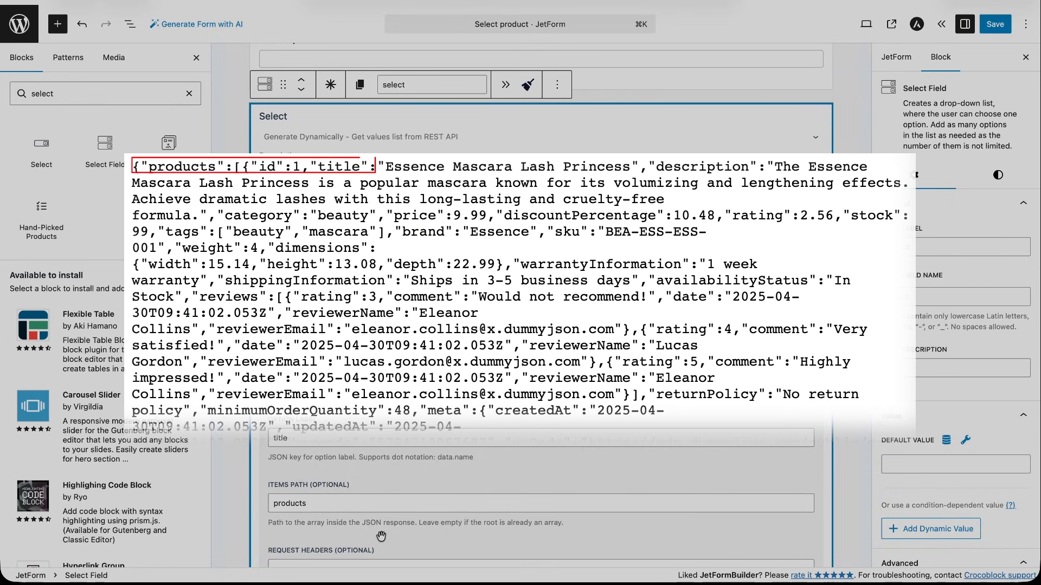
# Enable auto-update on the select field so its options follow the "Search product" field.
pyautogui.scroll(-5, 382, 537)
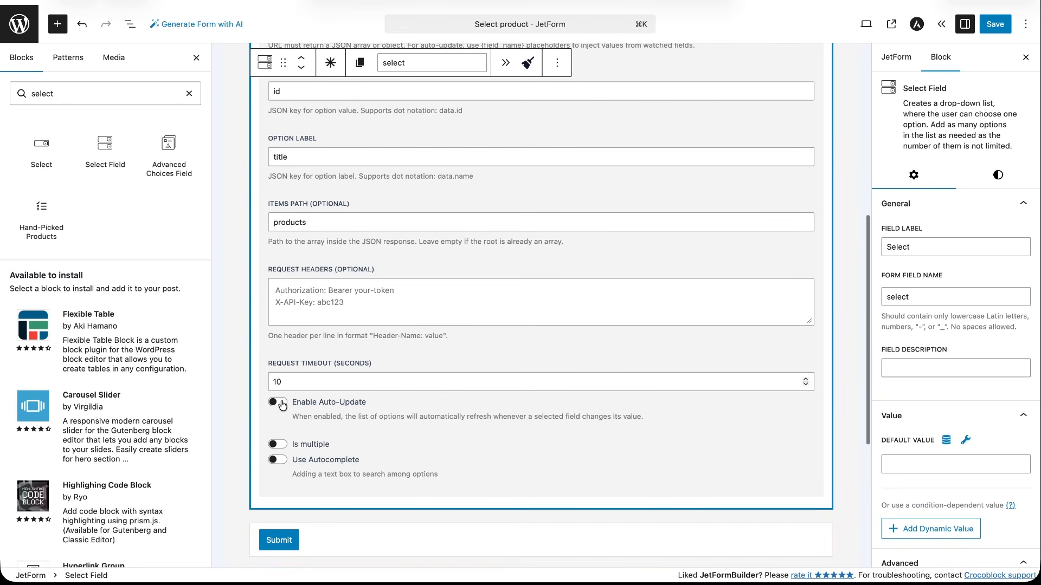
pyautogui.click(278, 402)
pyautogui.scroll(-2, 325, 434)
pyautogui.click(314, 411)
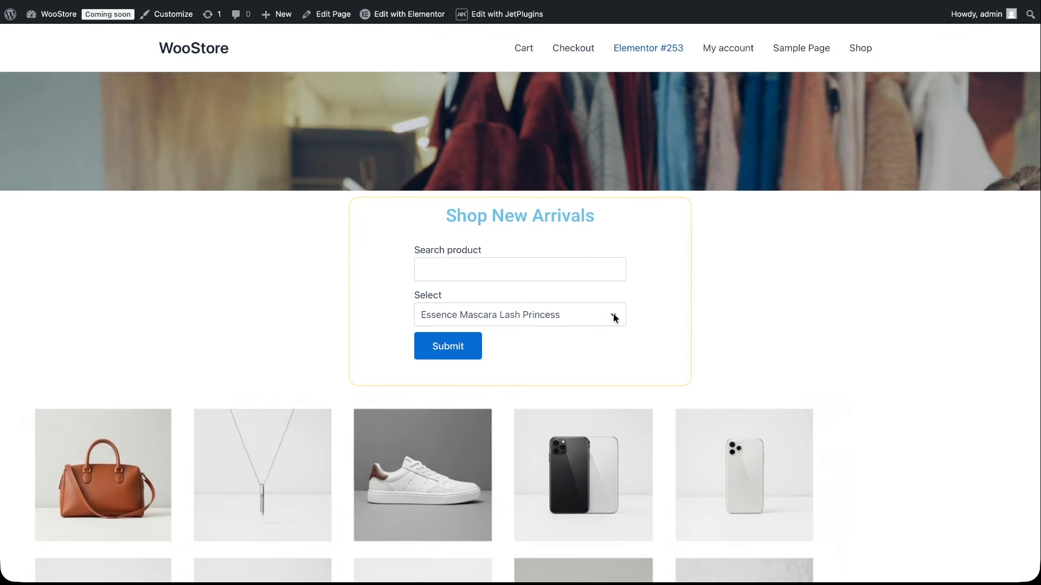
# On the shop page, check the unfiltered product options, and search for "apple" to test the updated list.
pyautogui.click(613, 316)
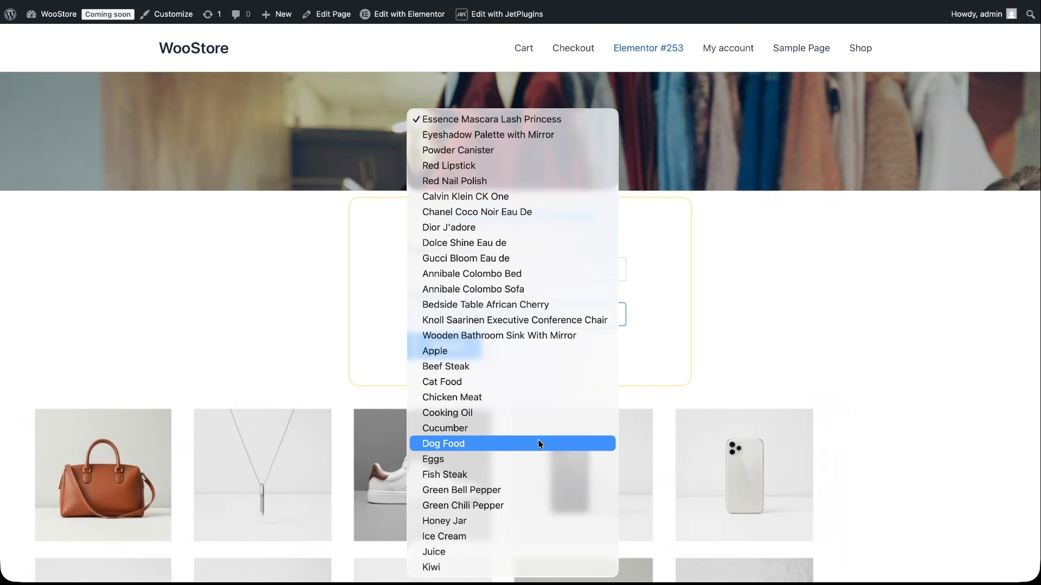
pyautogui.click(721, 298)
pyautogui.click(525, 268)
pyautogui.write('apple')
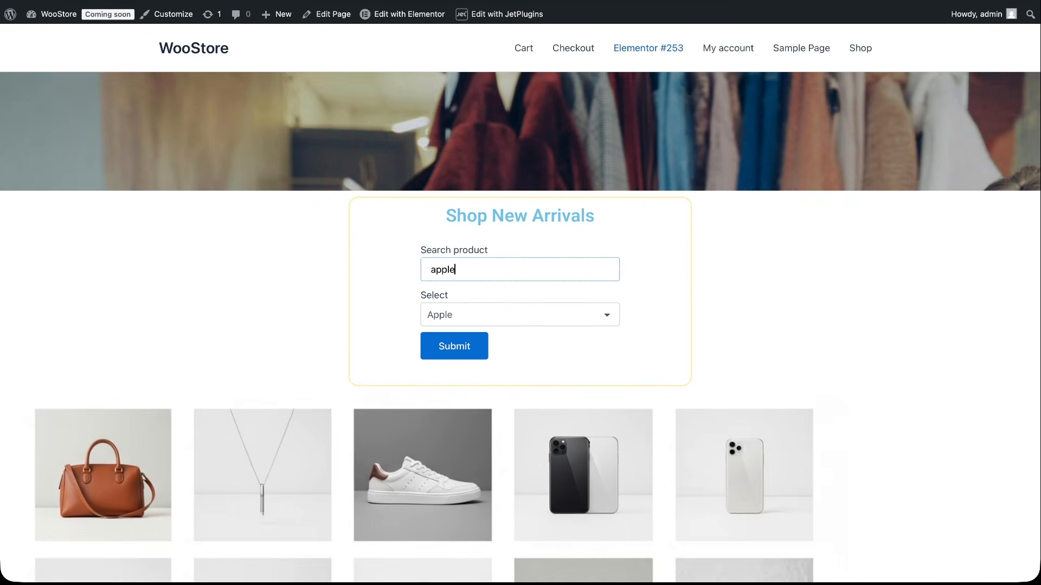
pyautogui.click(604, 315)
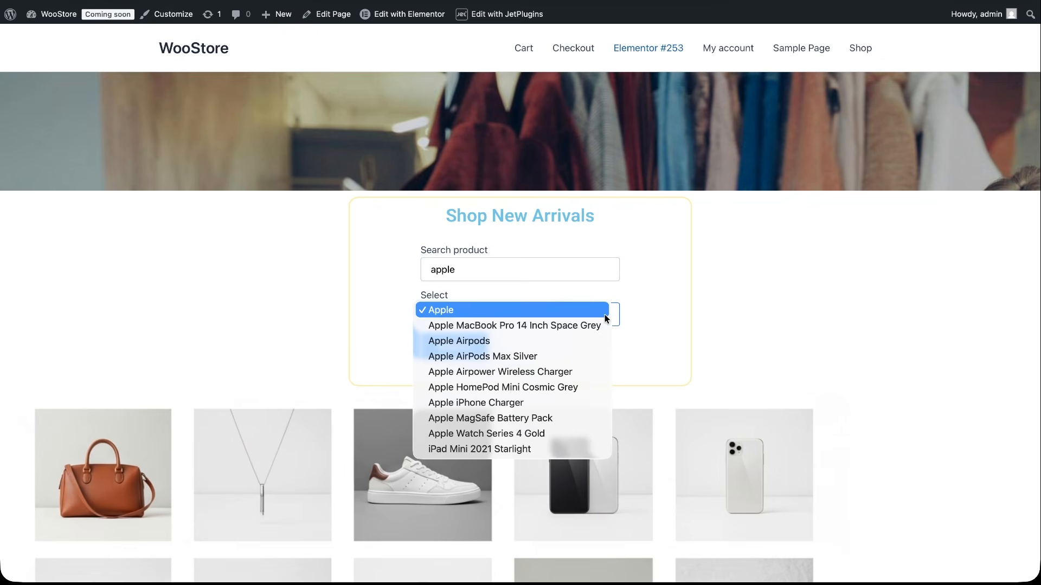
# Search for "eye" in the product form and examine the updated select options.
pyautogui.click(488, 270)
pyautogui.doubleClick(488, 269)
pyautogui.write('eye')
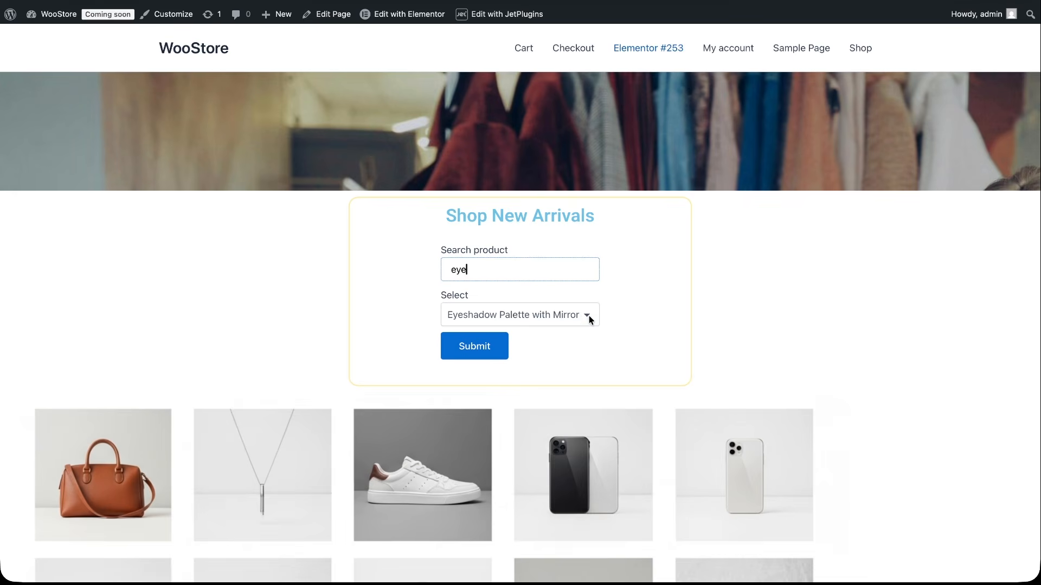
pyautogui.click(589, 315)
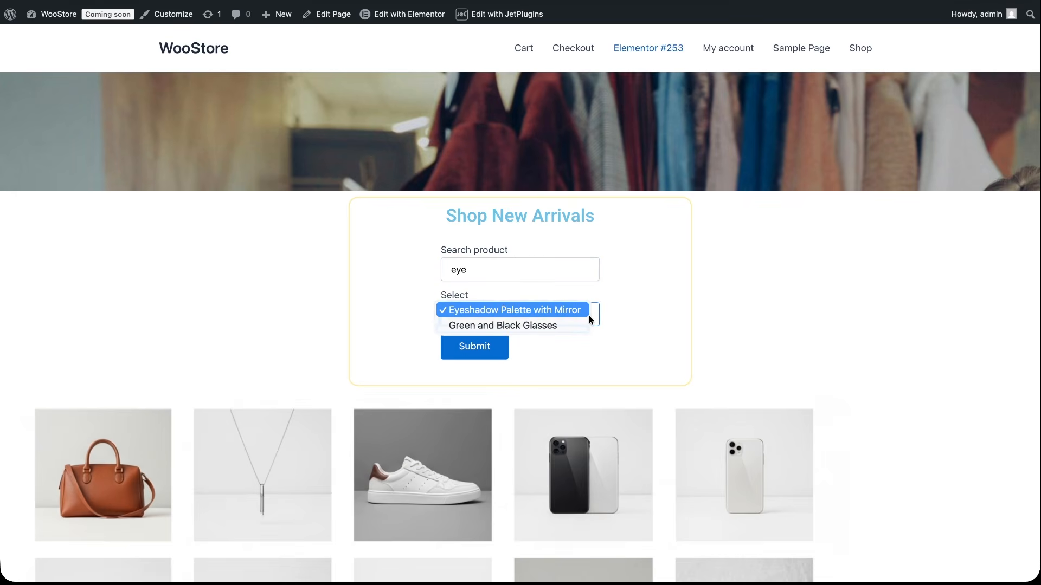
pyautogui.click(517, 267)
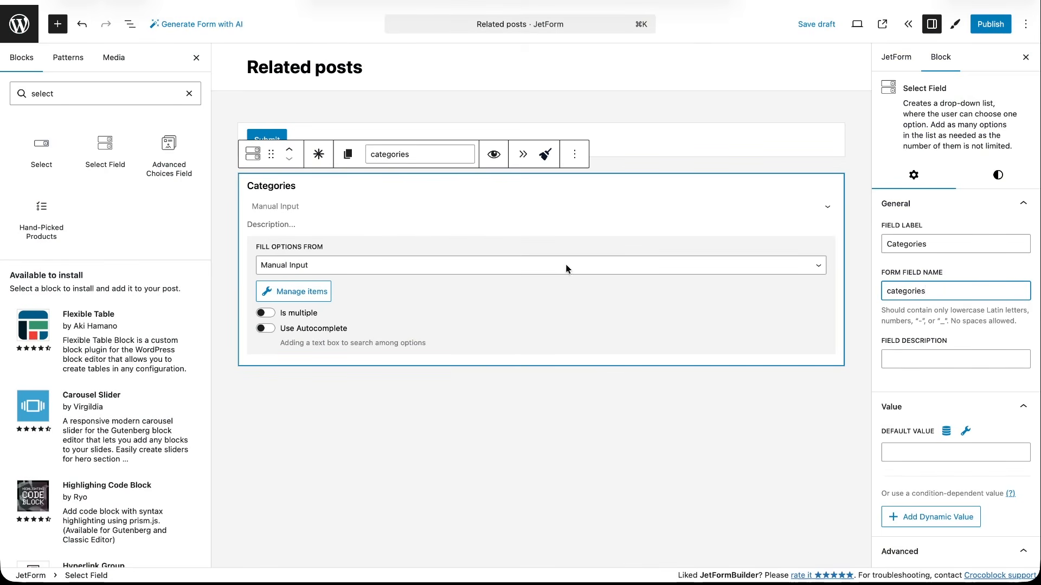
# In the "Related posts" form, fill the Categories field's options from Terms using the Property Type taxonomy.
pyautogui.click(567, 269)
pyautogui.click(524, 293)
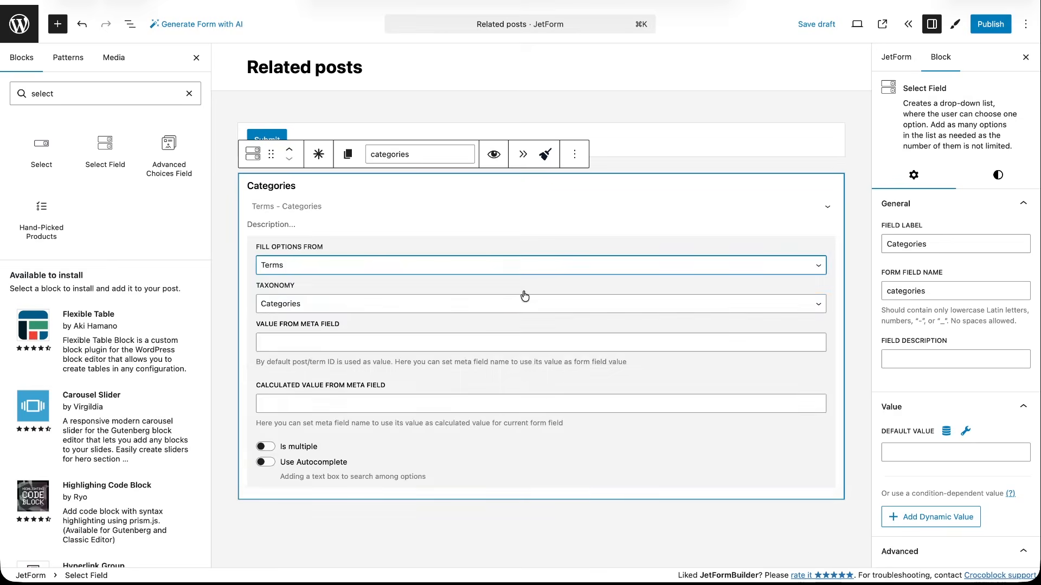
pyautogui.click(405, 301)
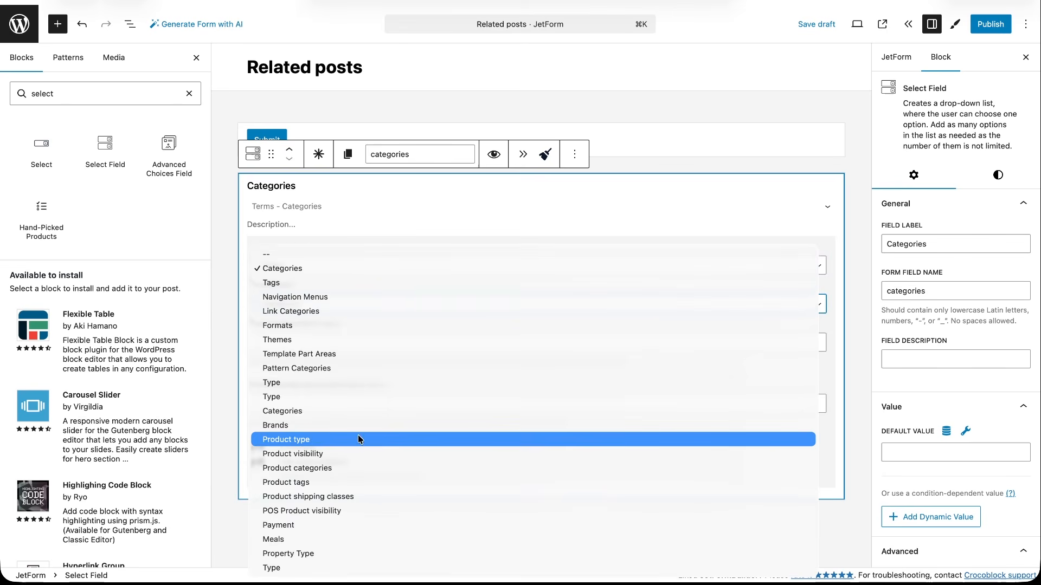
pyautogui.click(314, 552)
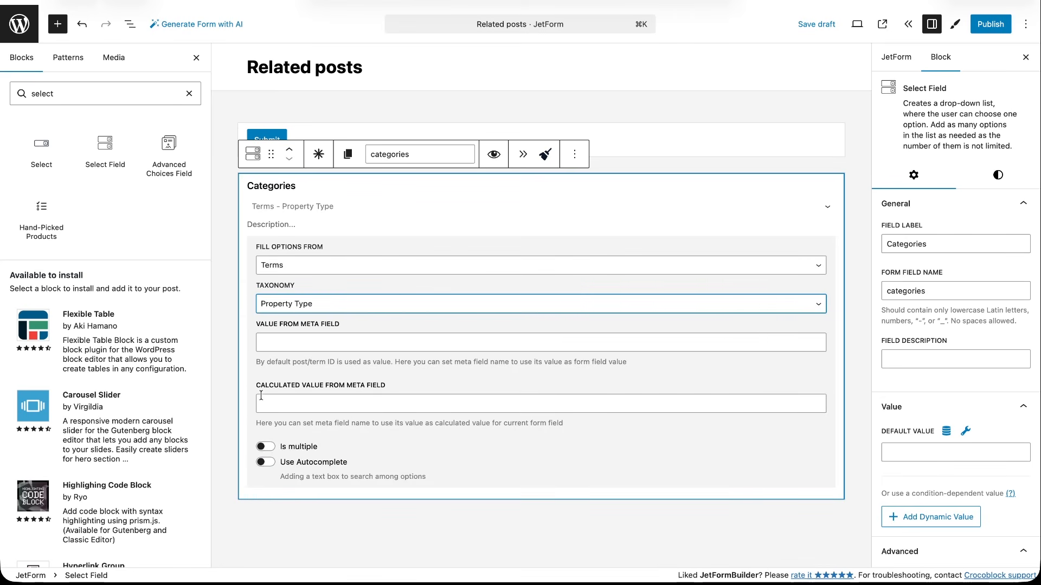
# Add a "Select hotel" select field below Categories and generate its options dynamically with "Get related posts list".
pyautogui.moveTo(107, 161); pyautogui.dragTo(277, 493)
pyautogui.click(399, 346)
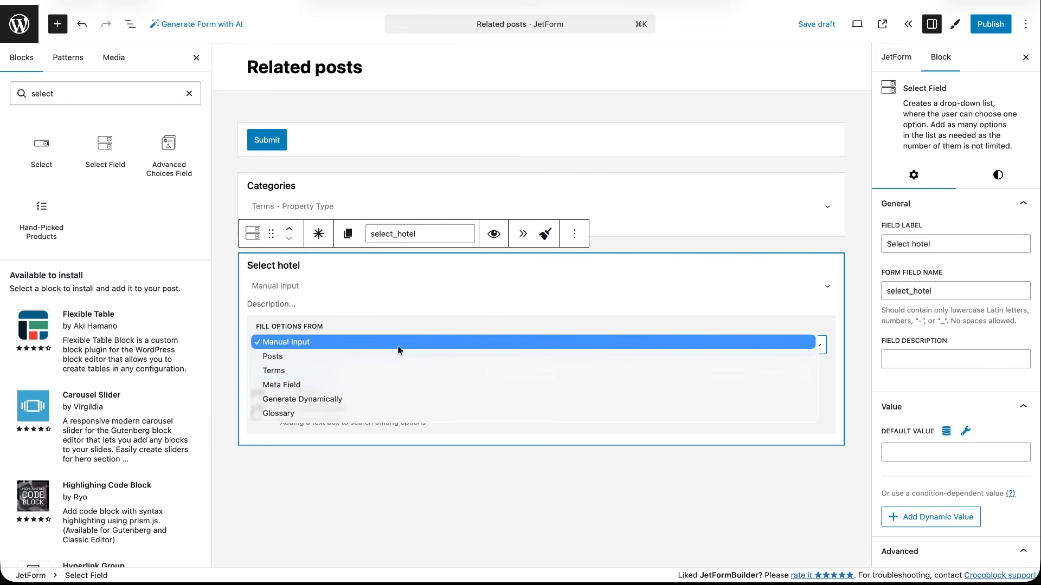
pyautogui.click(357, 399)
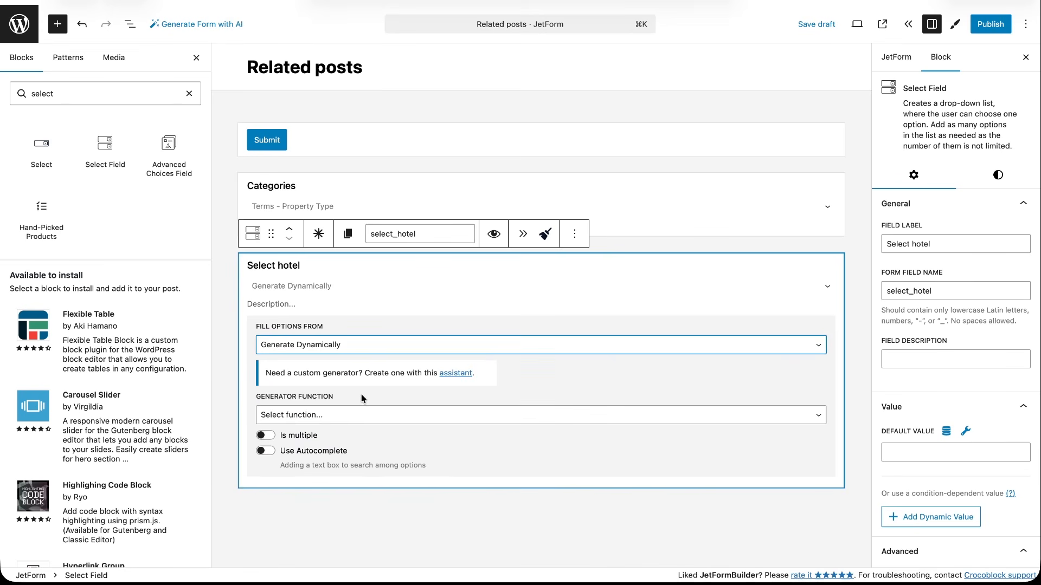
pyautogui.click(368, 415)
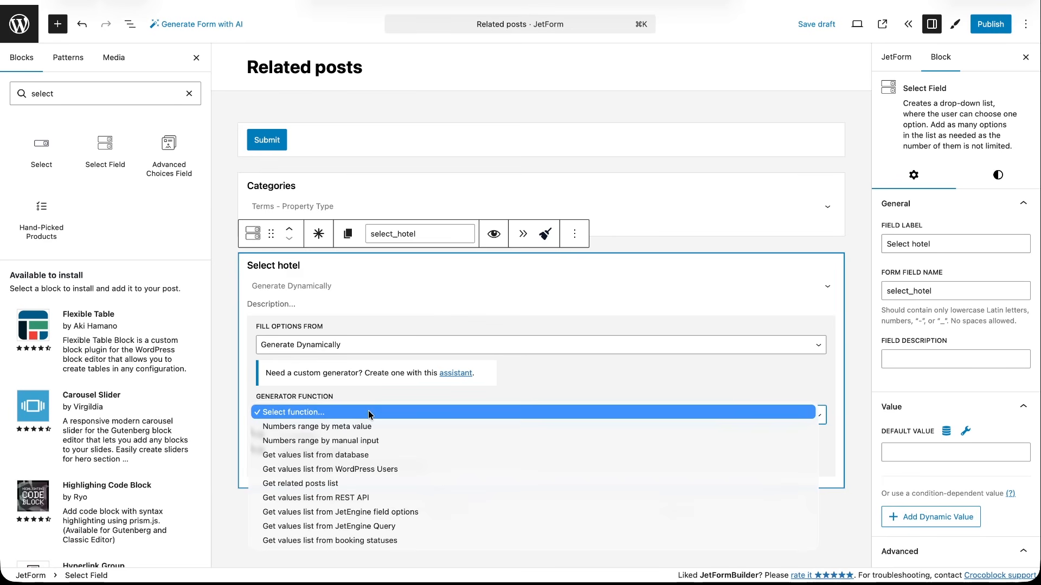
pyautogui.click(343, 483)
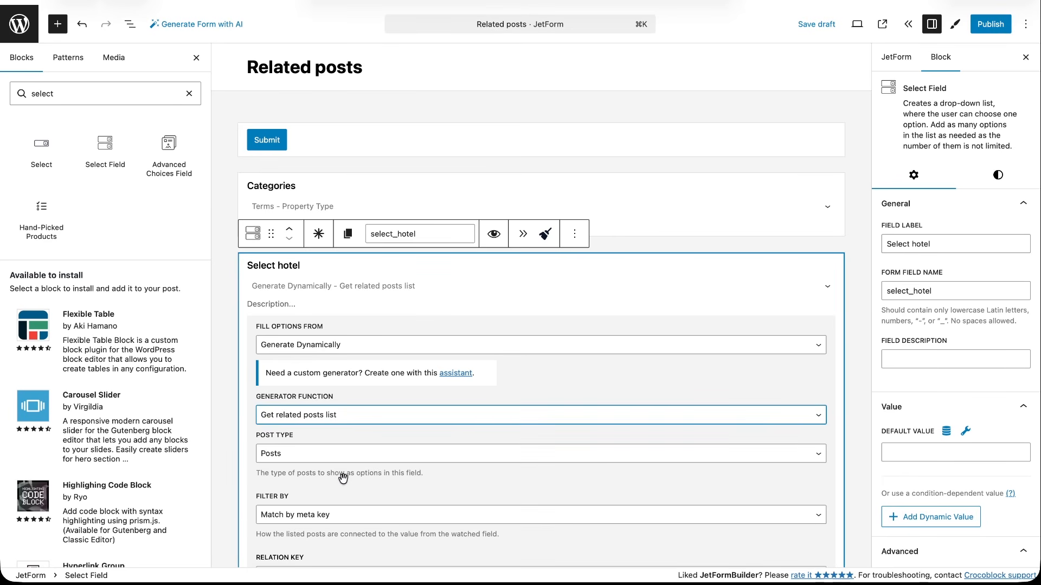
# Set the hotel field's post type to Properties and filter it by taxonomy term with the relation key "property-type".
pyautogui.click(336, 454)
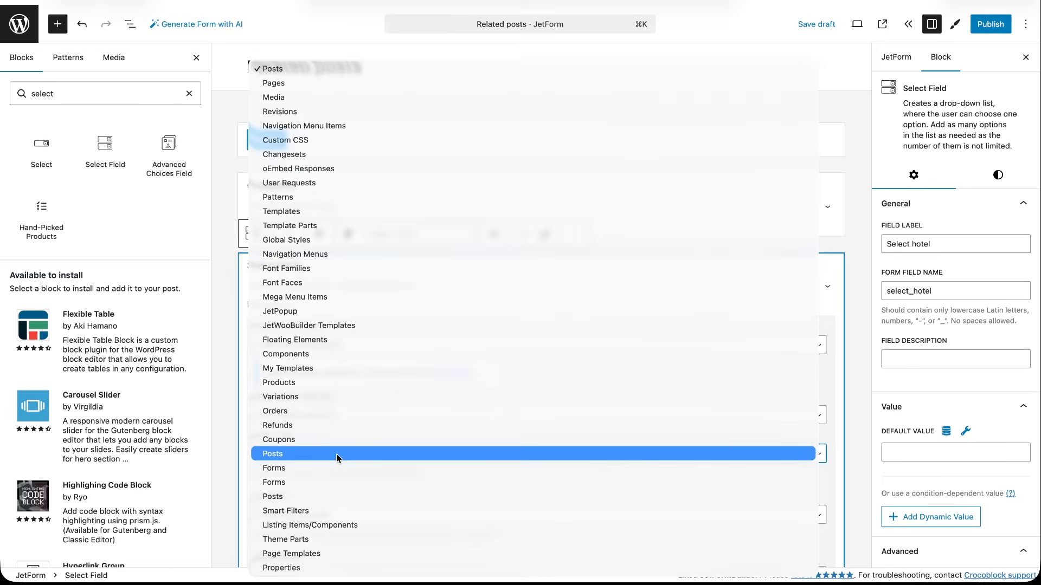
pyautogui.click(316, 567)
pyautogui.scroll(-3, 339, 526)
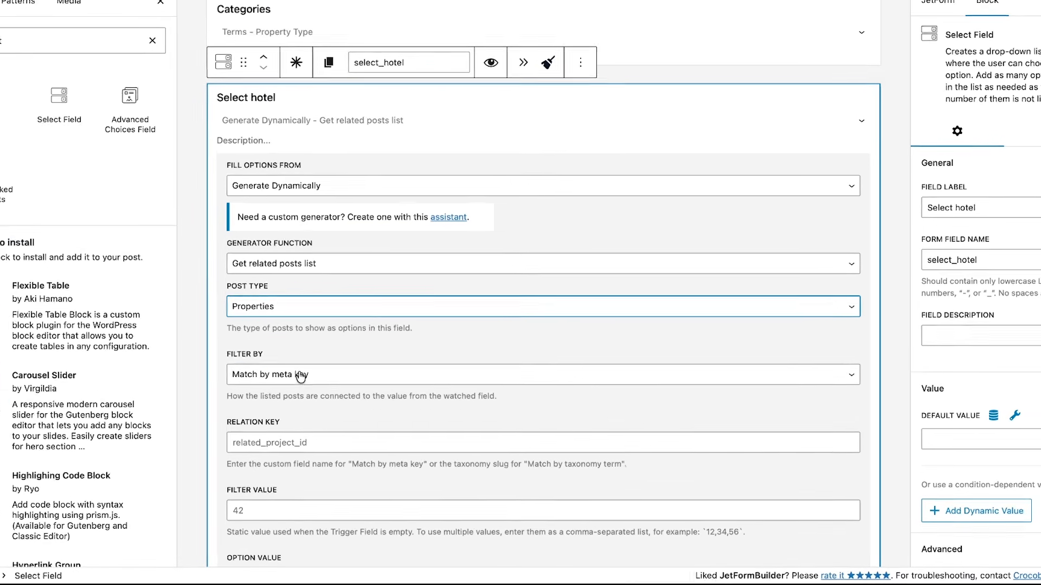
pyautogui.click(323, 394)
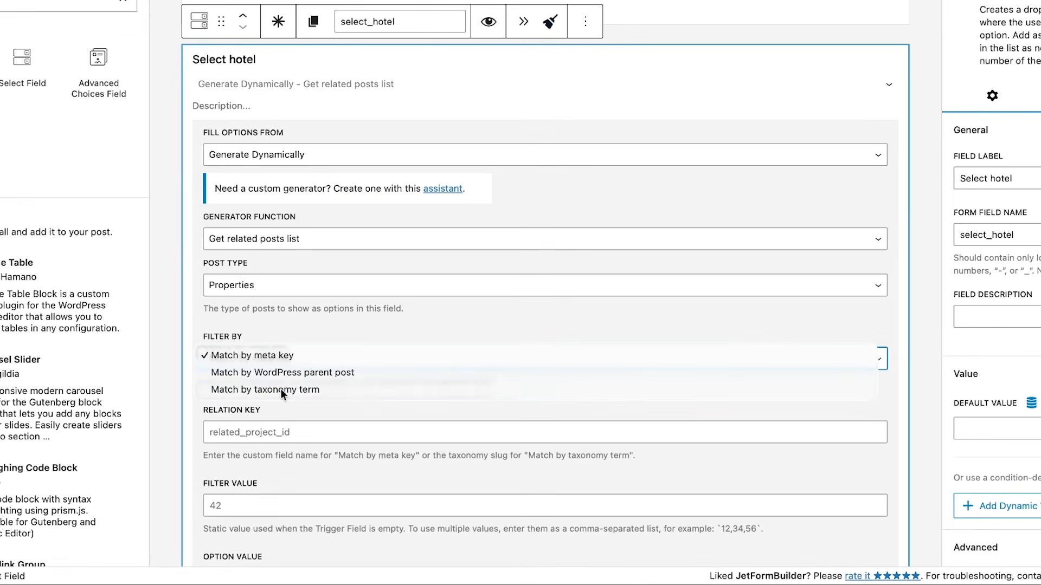
pyautogui.click(281, 388)
pyautogui.click(285, 432)
pyautogui.write('property-type')
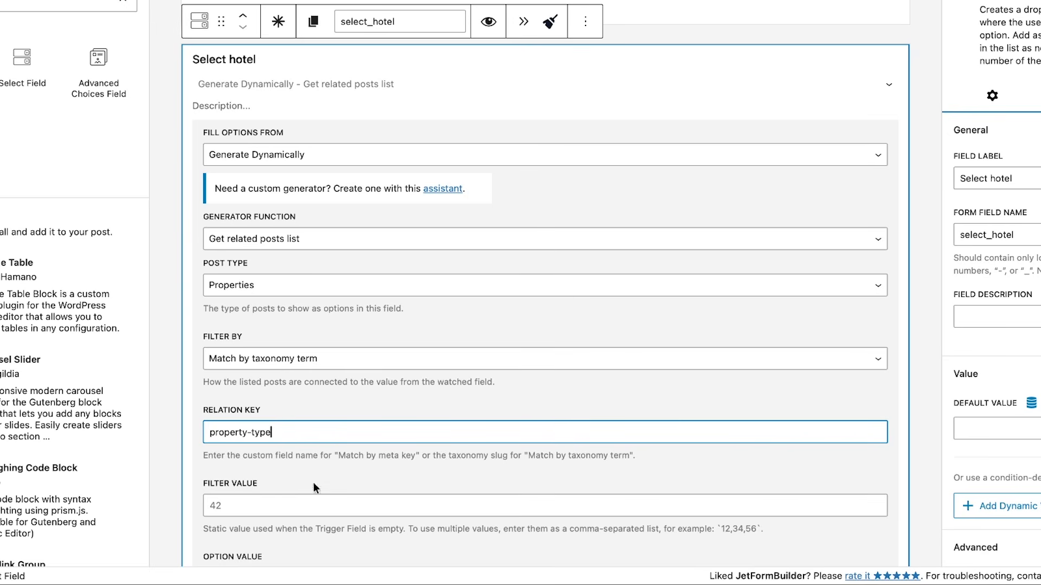
# Set the hotel field's static filter value to 6.
pyautogui.click(280, 507)
pyautogui.write('6')
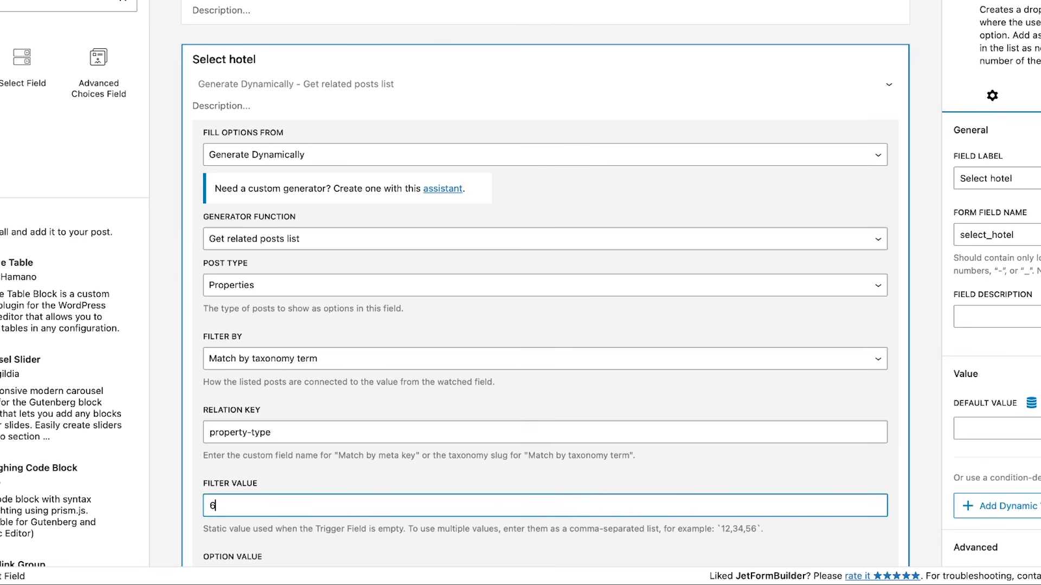
pyautogui.click(280, 509)
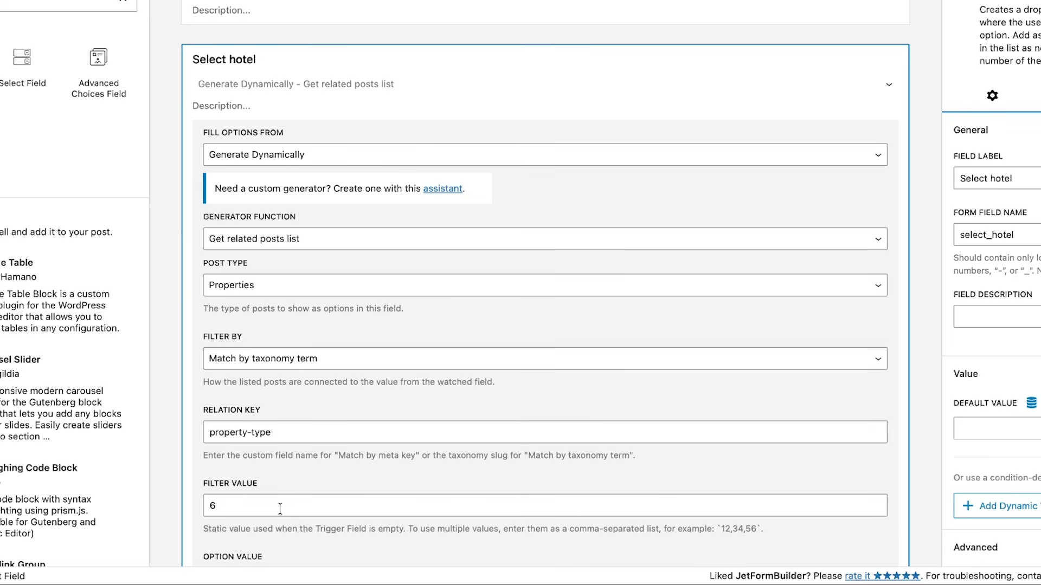
pyautogui.click(280, 509)
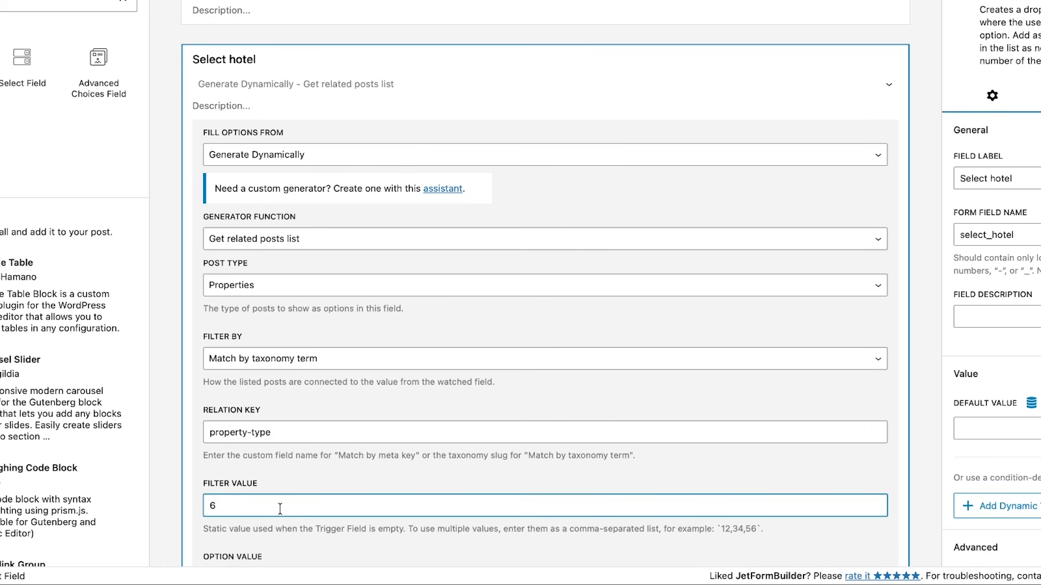
pyautogui.click(280, 530)
# Enable auto-update on the hotel field with Categories as the trigger field, and publish the form.
pyautogui.scroll(-6, 280, 530)
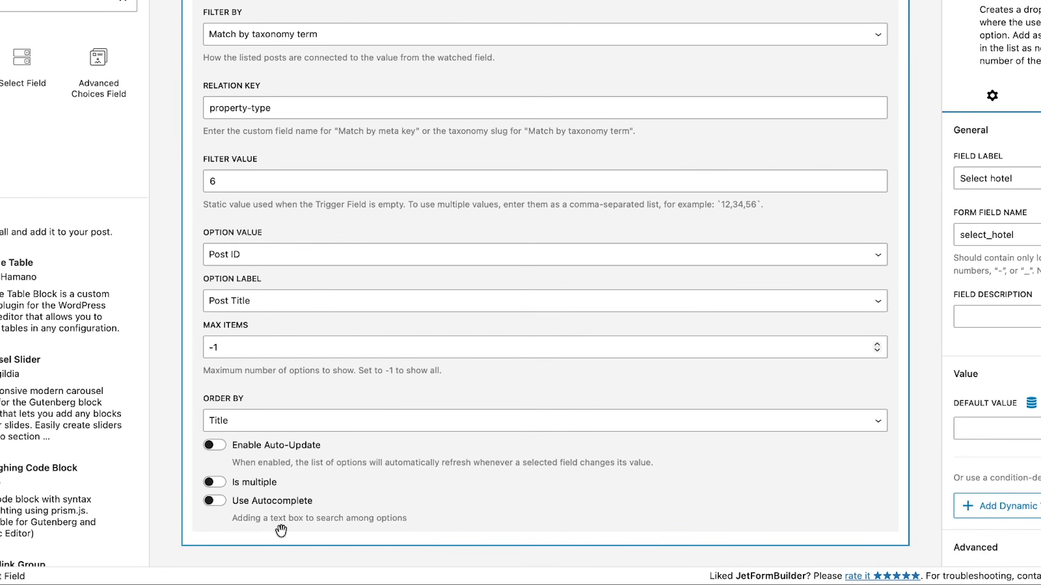
pyautogui.click(286, 450)
pyautogui.scroll(-5, 286, 450)
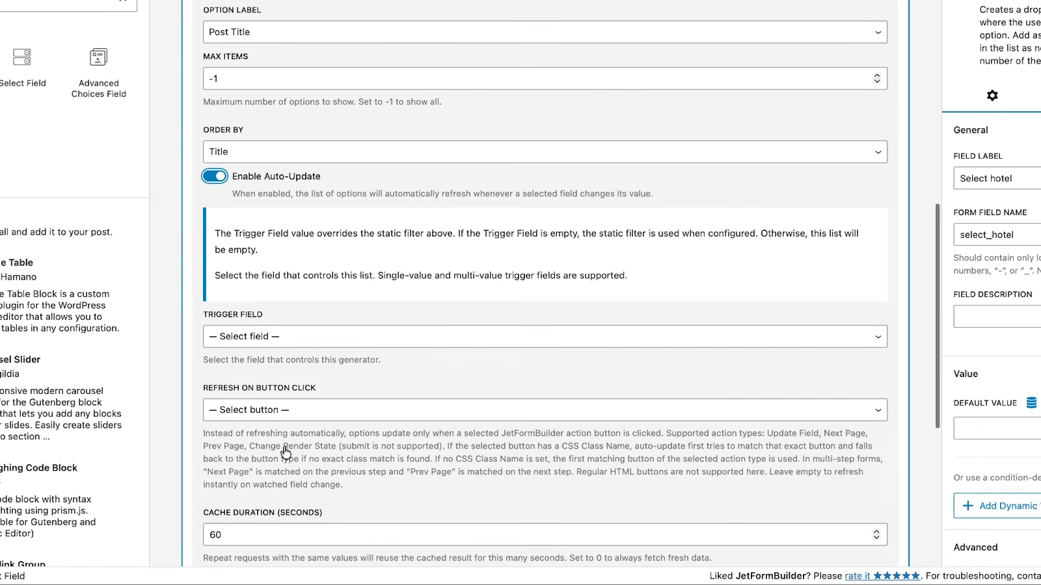
pyautogui.click(281, 338)
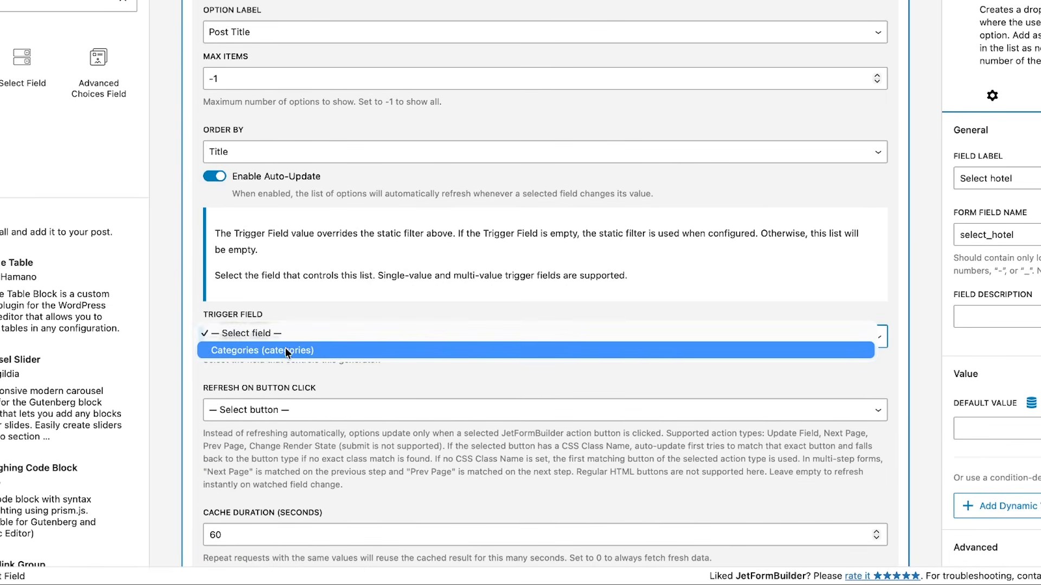
pyautogui.click(283, 350)
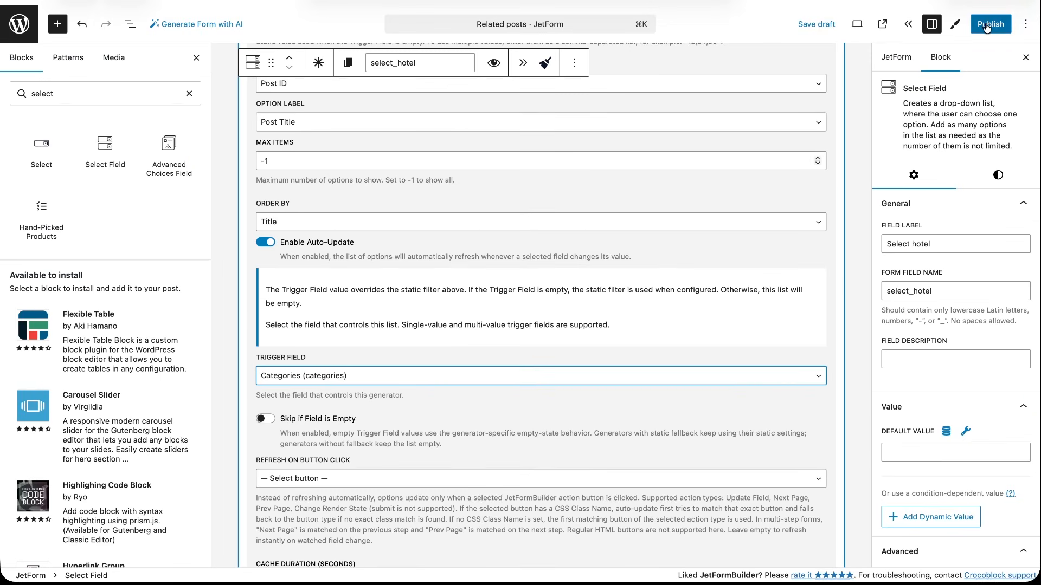
pyautogui.click(987, 26)
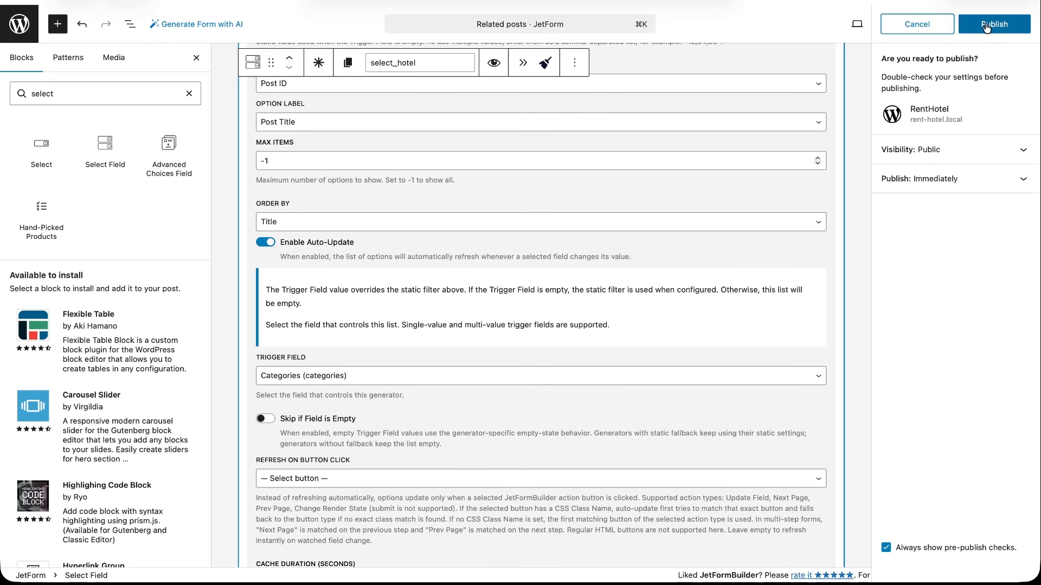
pyautogui.click(987, 25)
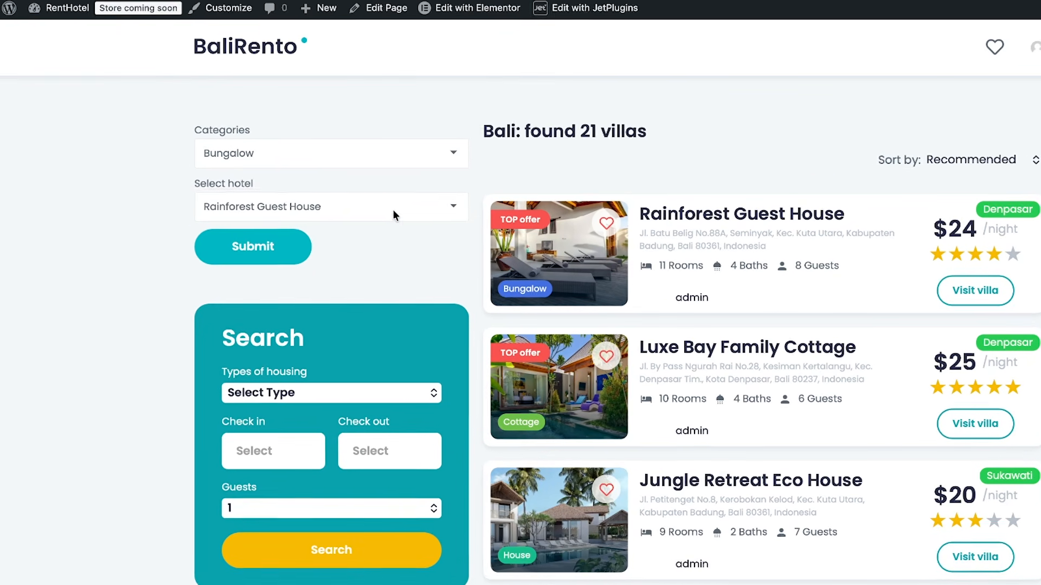
# On the listing page, check the hotel options for Bungalow, and switch the category to Cottage to compare them.
pyautogui.click(332, 205)
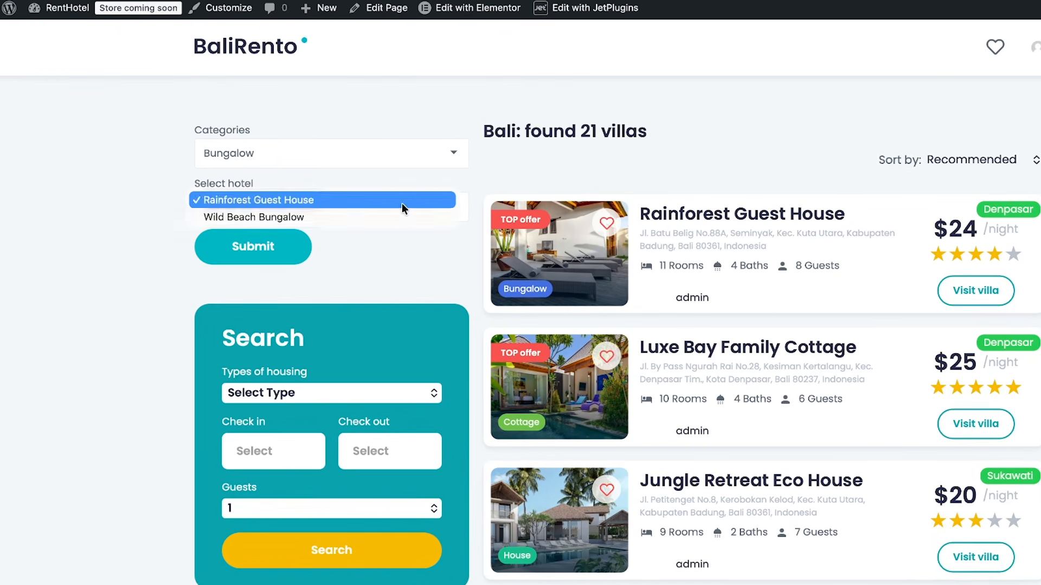
pyautogui.click(448, 154)
pyautogui.click(448, 154)
pyautogui.click(438, 164)
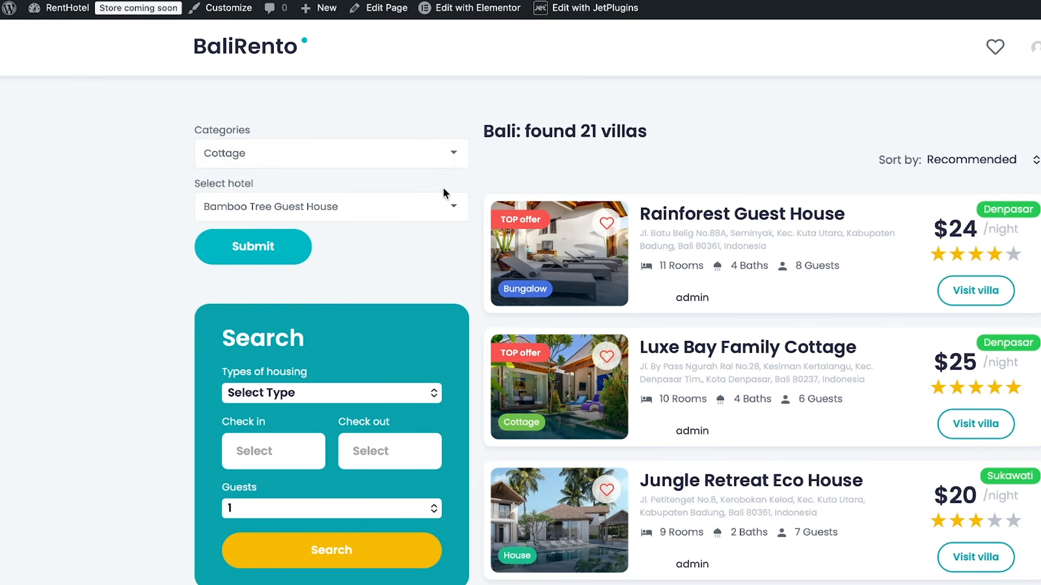
pyautogui.click(443, 208)
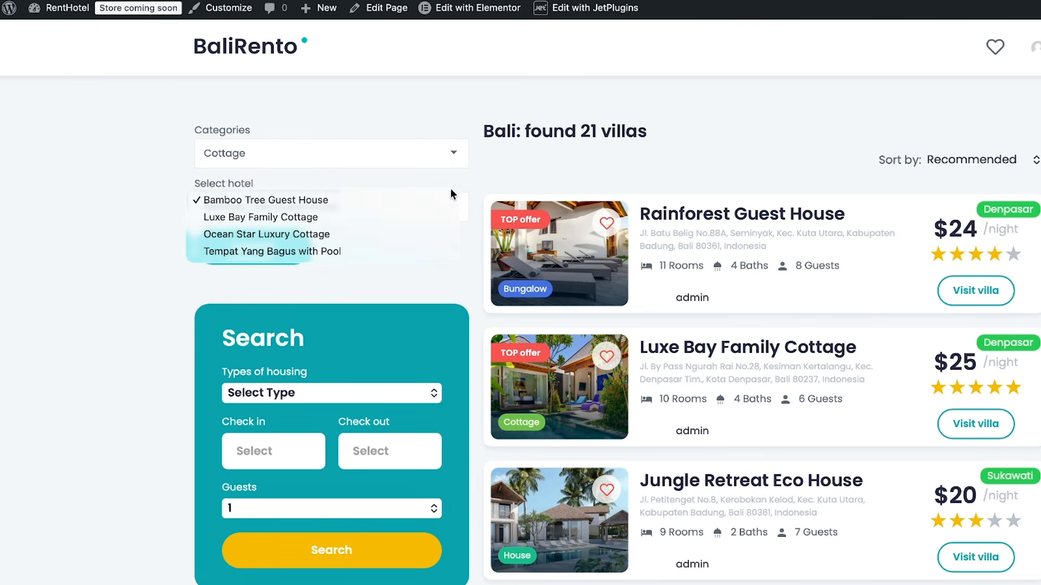
# Switch the category to Villa on the listing page and check the hotel options offered for it.
pyautogui.click(454, 156)
pyautogui.click(453, 156)
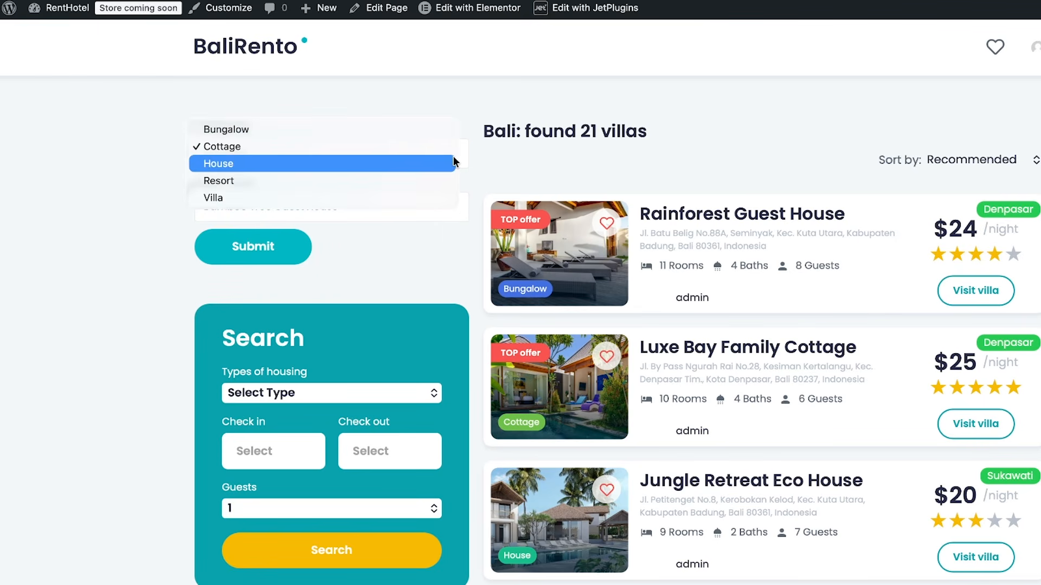
pyautogui.click(431, 201)
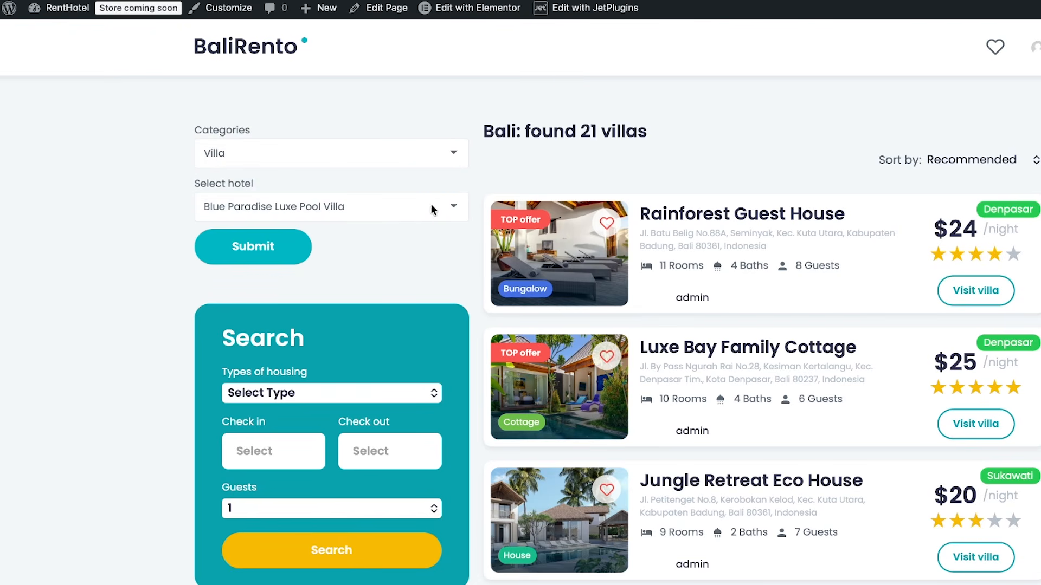
pyautogui.click(433, 209)
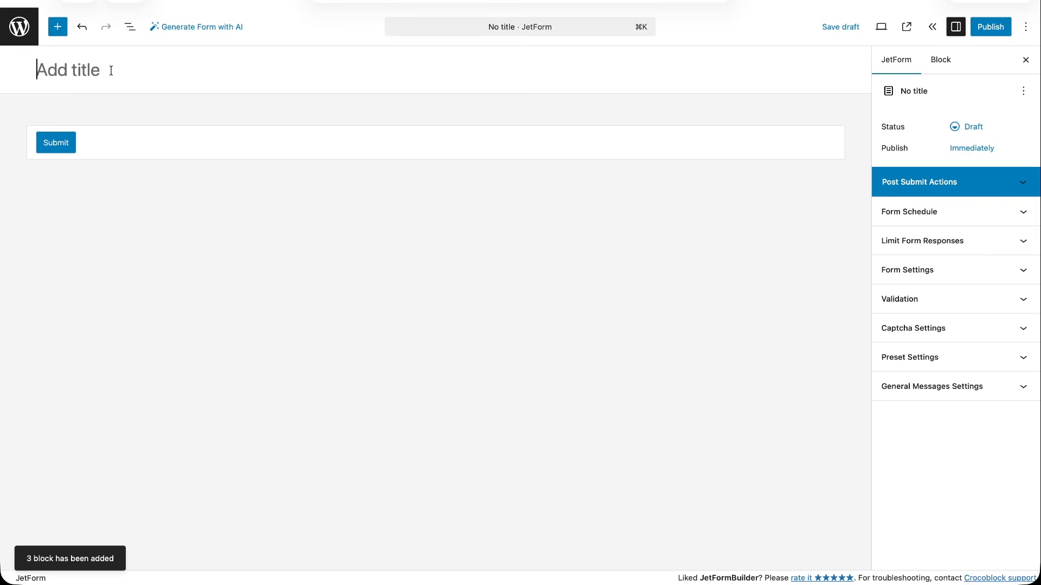
# Title the new form "Select users by role" and add a Checkbox Field above the submit button.
pyautogui.write('Select users by role')
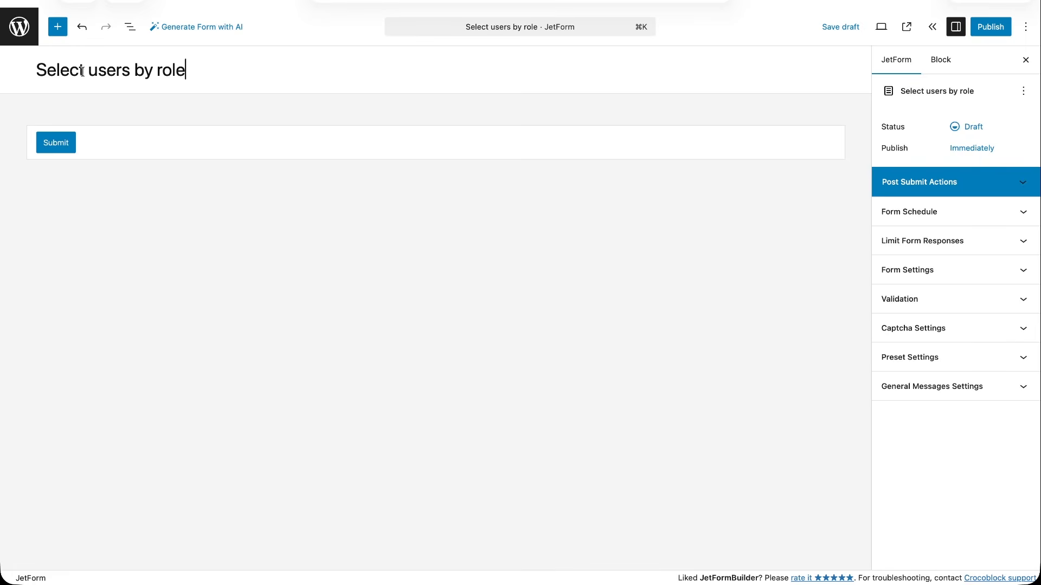
pyautogui.click(60, 34)
pyautogui.write('check')
pyautogui.moveTo(37, 157); pyautogui.dragTo(307, 85)
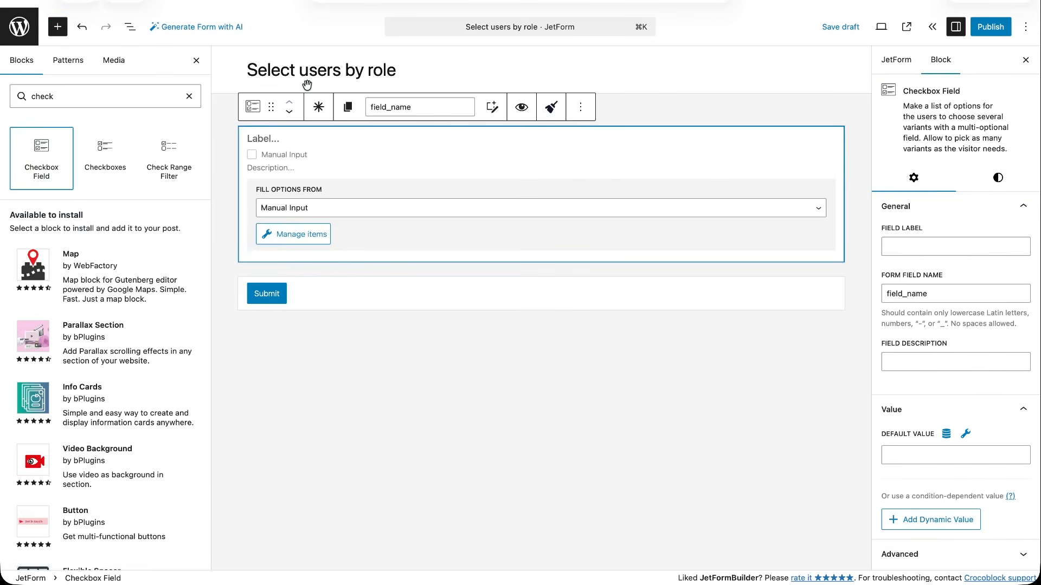
# Give the checkbox field manual options labelled Administrator and Editor, with the values administrator and editor.
pyautogui.click(285, 240)
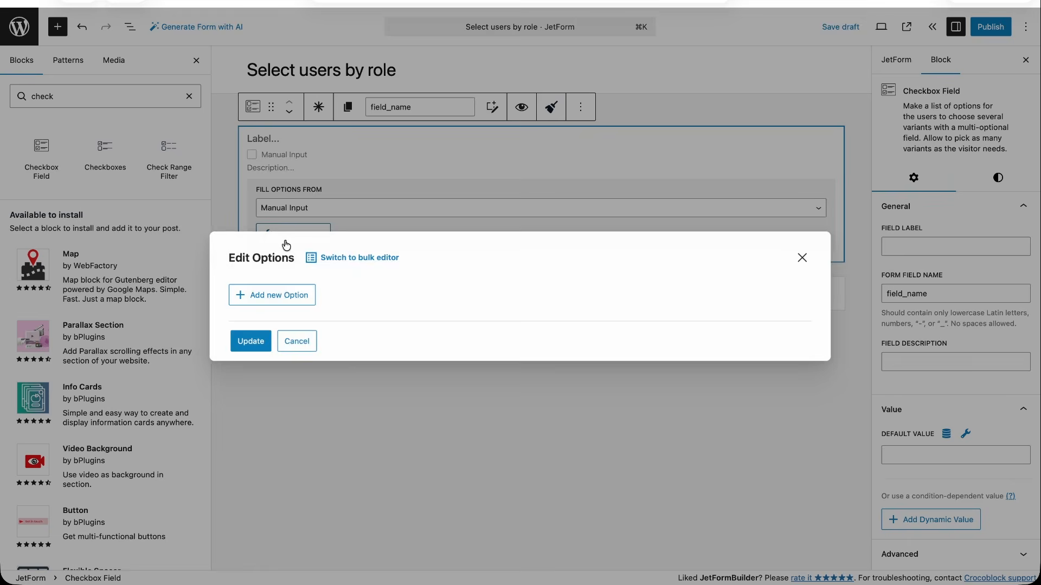
pyautogui.click(292, 296)
pyautogui.write('Administrator')
pyautogui.press('Tab')
pyautogui.write('administrator')
pyautogui.click(301, 371)
pyautogui.write('Editor')
pyautogui.press('Tab')
pyautogui.write('editor')
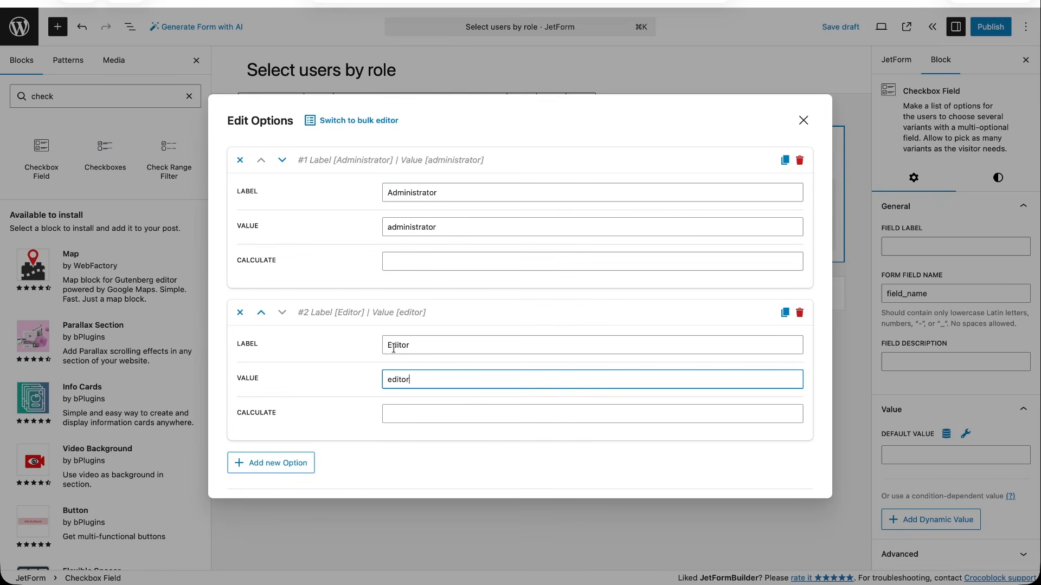
# Add a Subscriber option with the value subscriber, update the options, and label the checkbox field "Select roles".
pyautogui.click(273, 461)
pyautogui.write('Subscriber')
pyautogui.press('Tab')
pyautogui.write('subscriber')
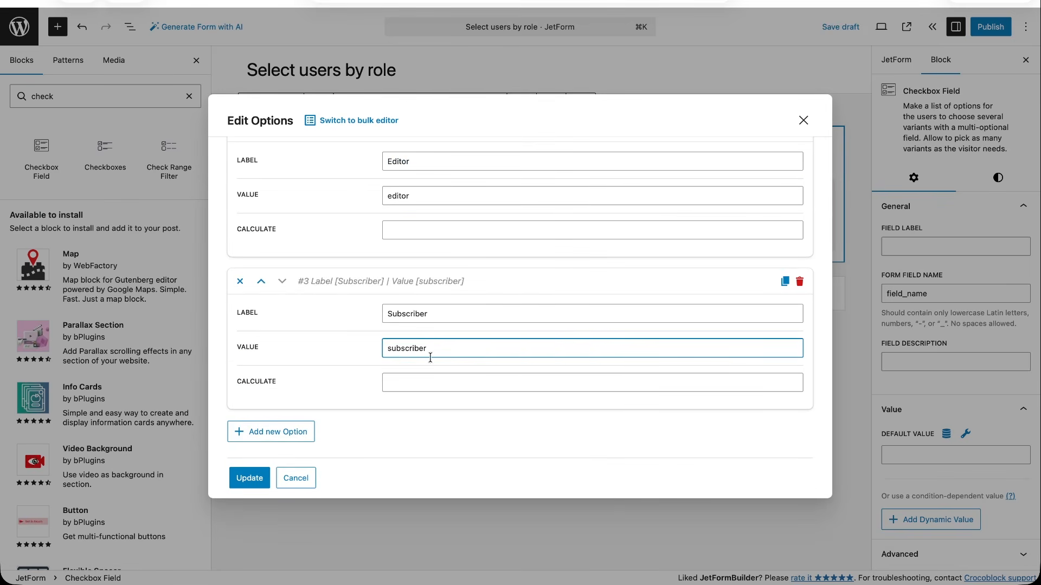
pyautogui.click(250, 478)
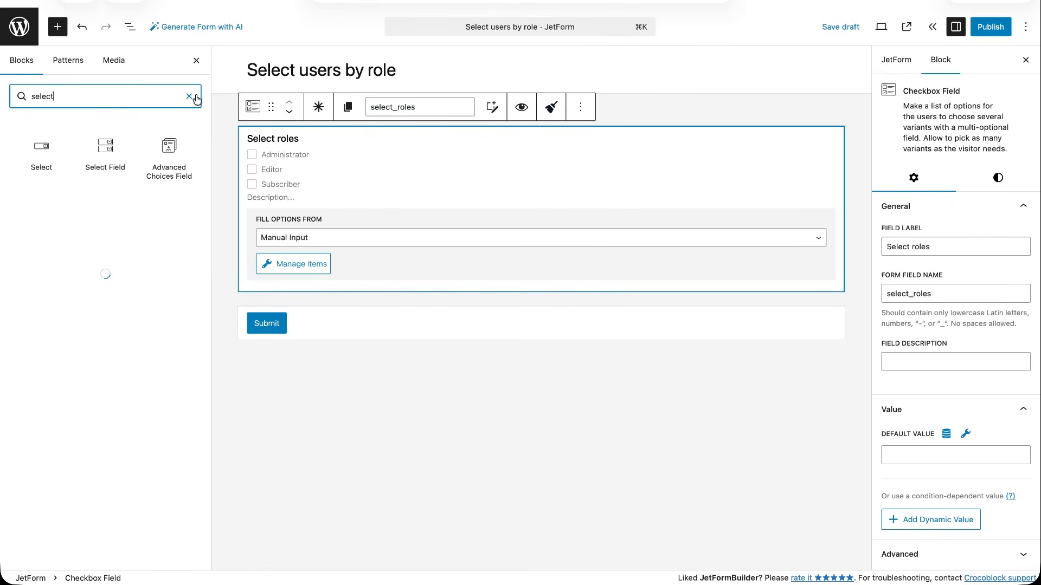
# Add a Select Field labelled "Select users" below the roles field, generating its options dynamically with Get values list from WordPress Users.
pyautogui.moveTo(105, 158); pyautogui.dragTo(320, 309)
pyautogui.click(298, 320)
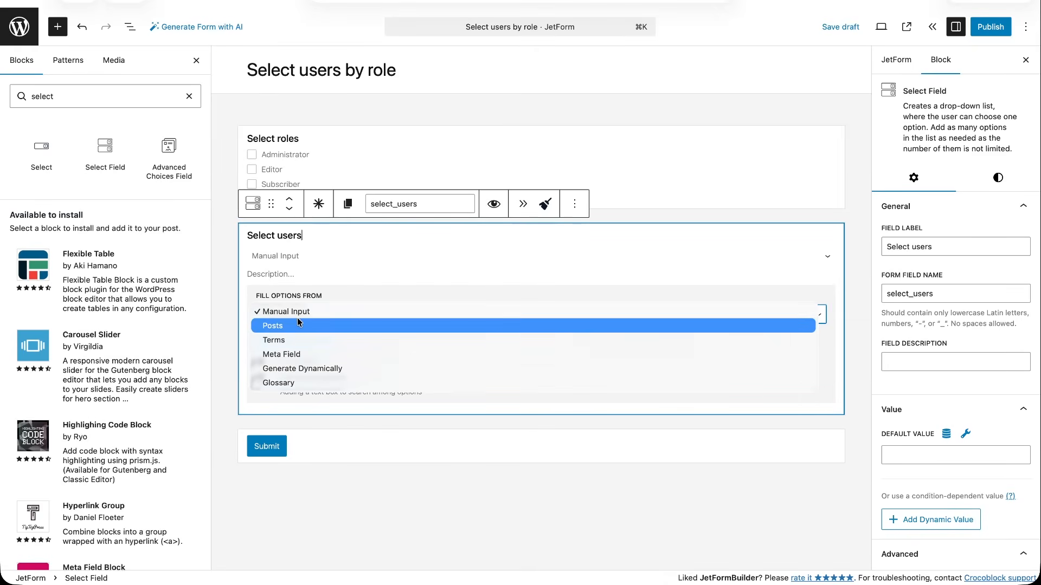
pyautogui.click(302, 368)
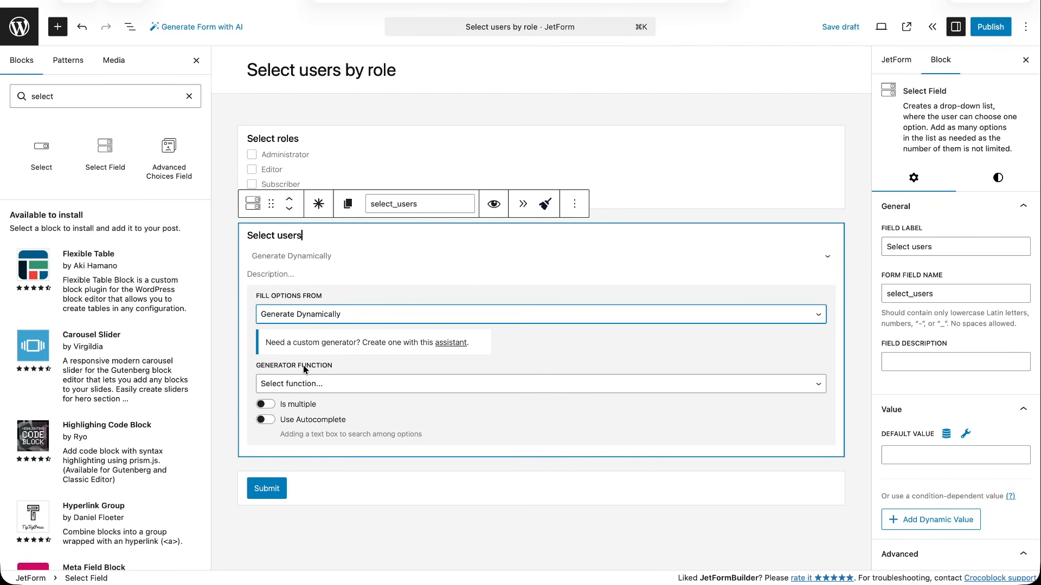
pyautogui.click(313, 384)
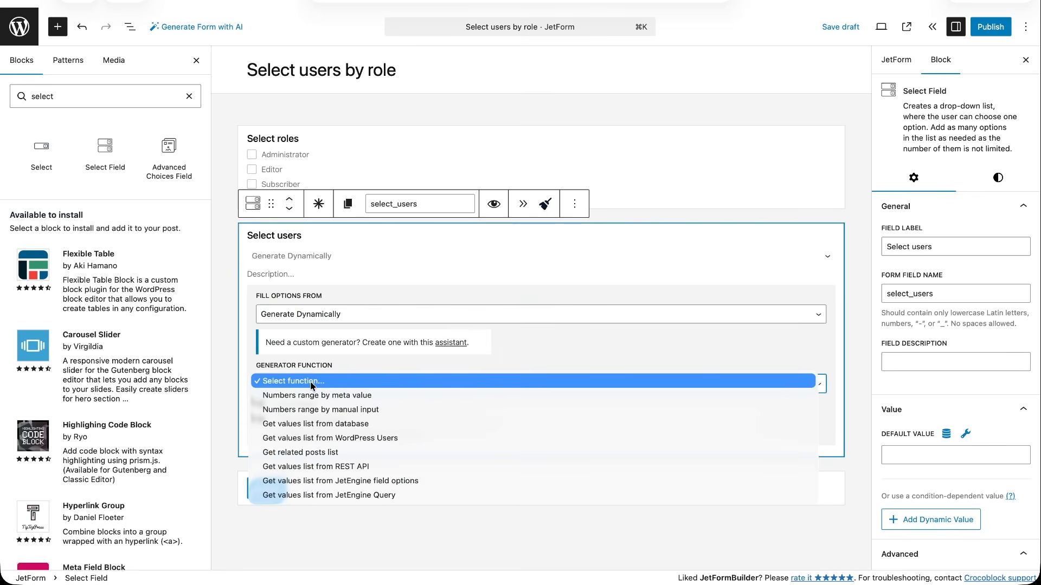
pyautogui.click(326, 438)
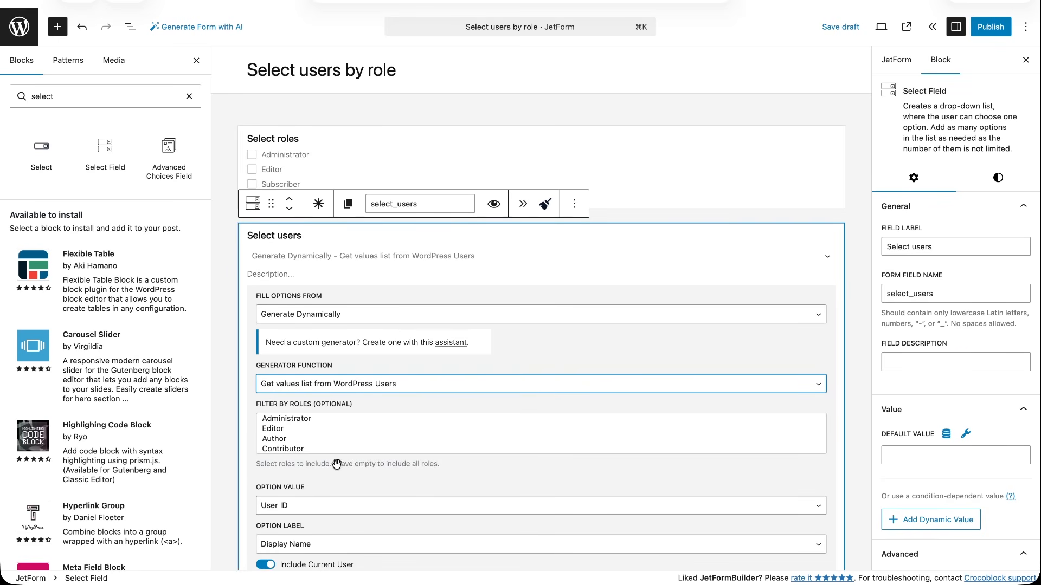
# Exclude the current user from the Select users field's options.
pyautogui.scroll(-3, 336, 466)
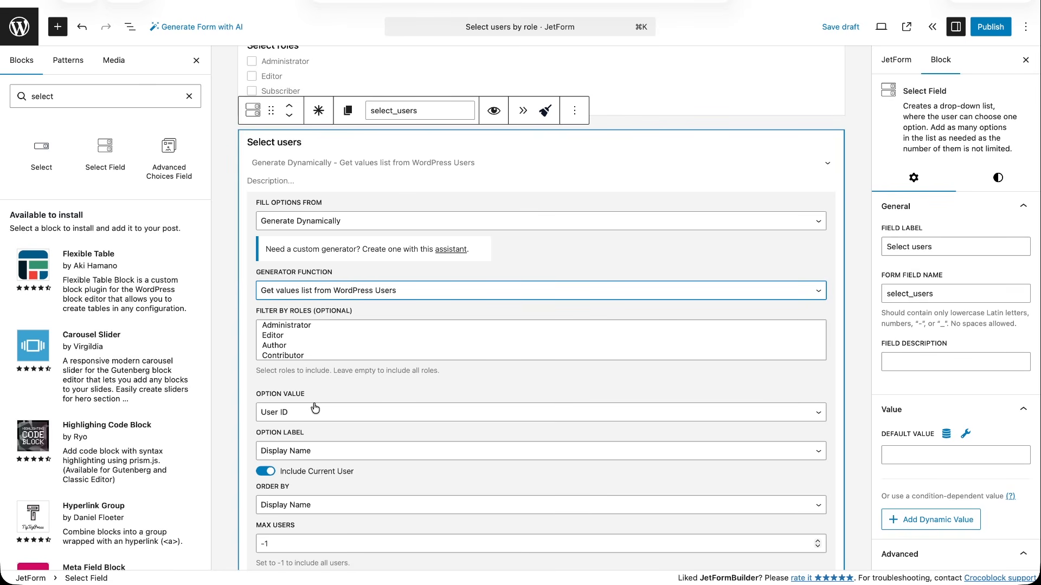
pyautogui.scroll(-3, 314, 408)
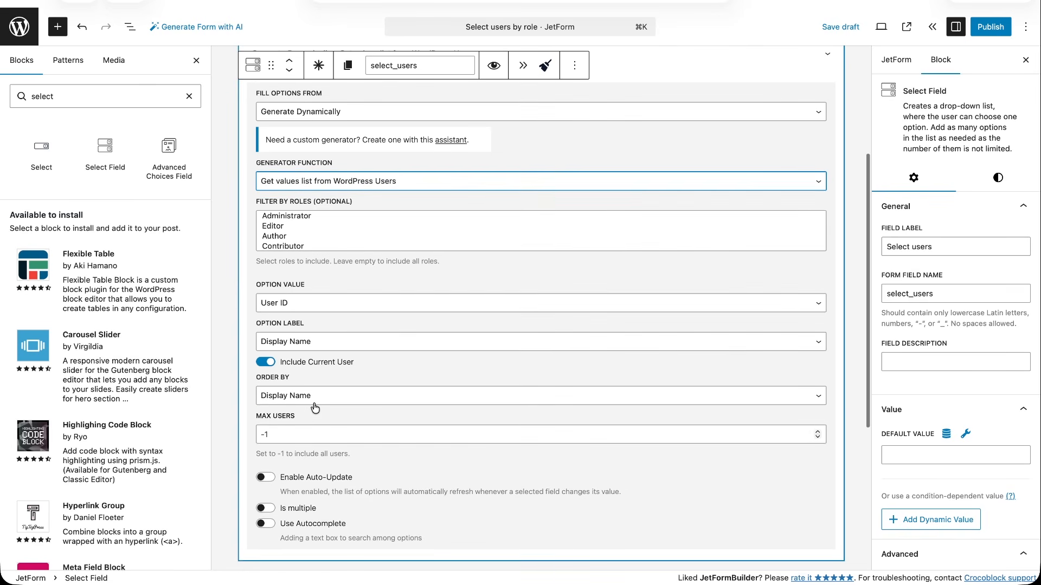
pyautogui.click(264, 363)
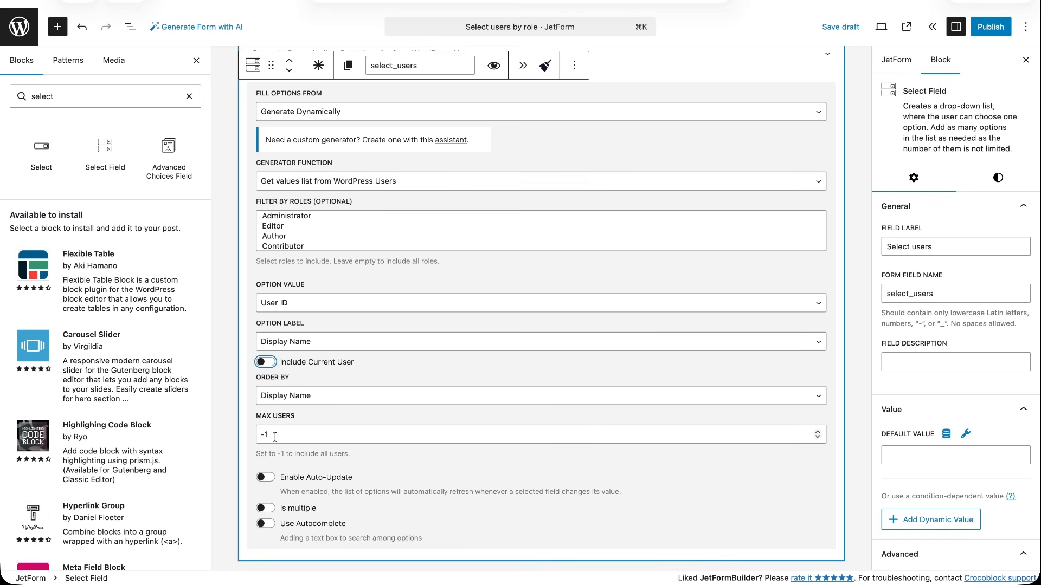
# Enable auto-update on the Select users field with Select roles (select_roles) as its trigger field.
pyautogui.click(271, 477)
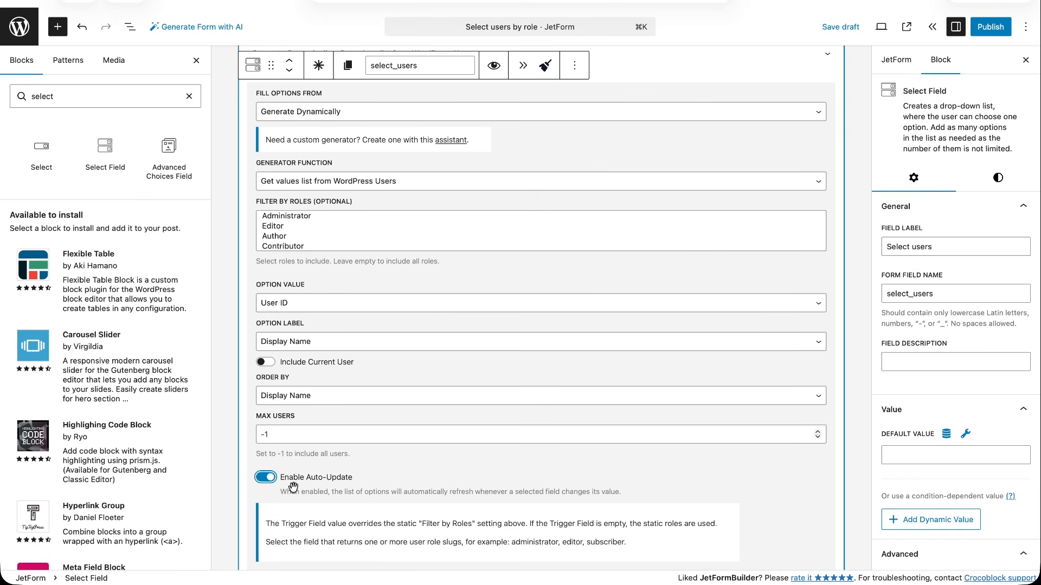
pyautogui.scroll(-3, 298, 490)
pyautogui.click(340, 428)
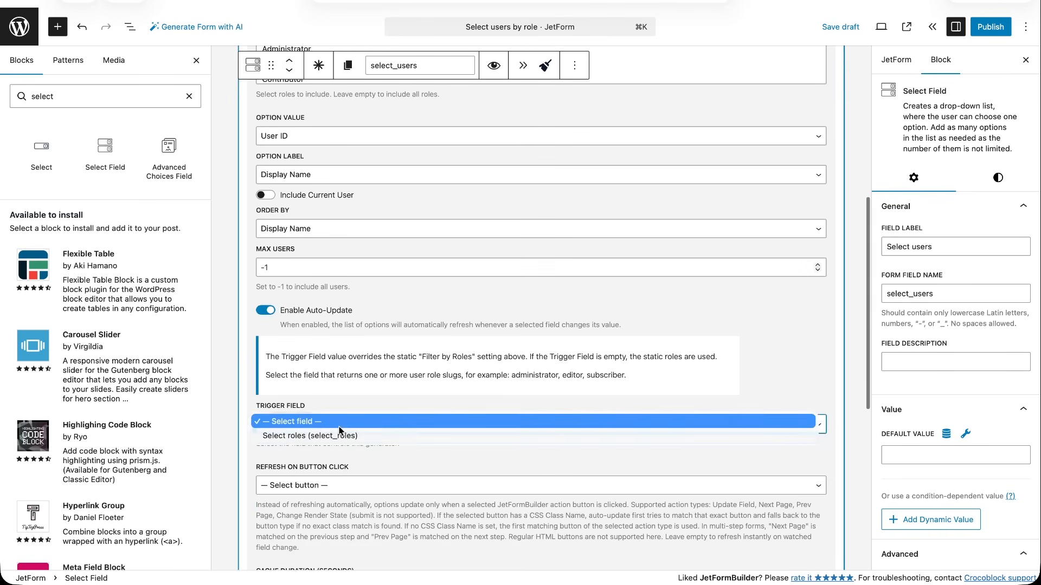
pyautogui.click(336, 435)
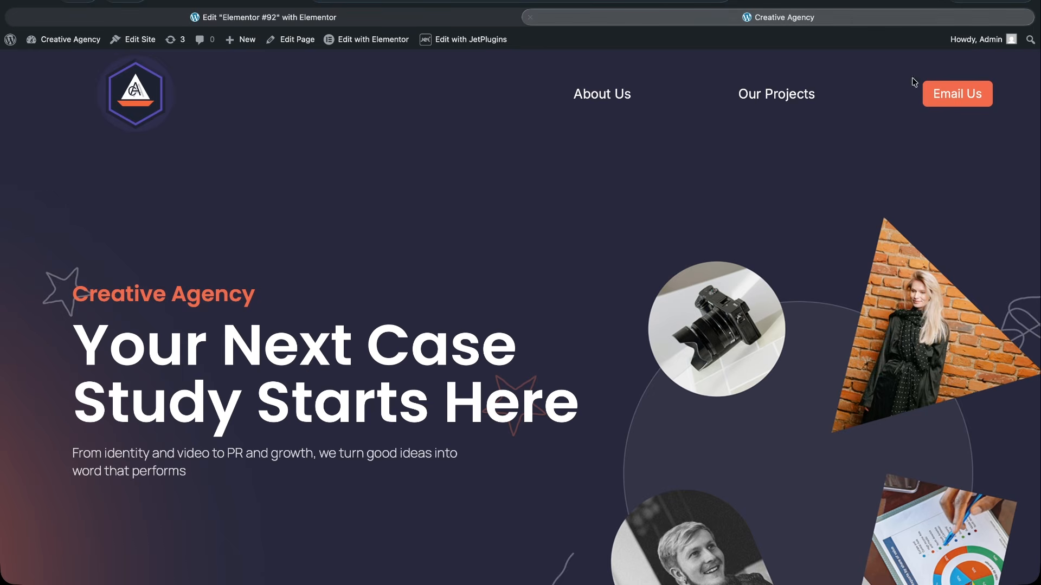
pyautogui.scroll(-10, 857, 295)
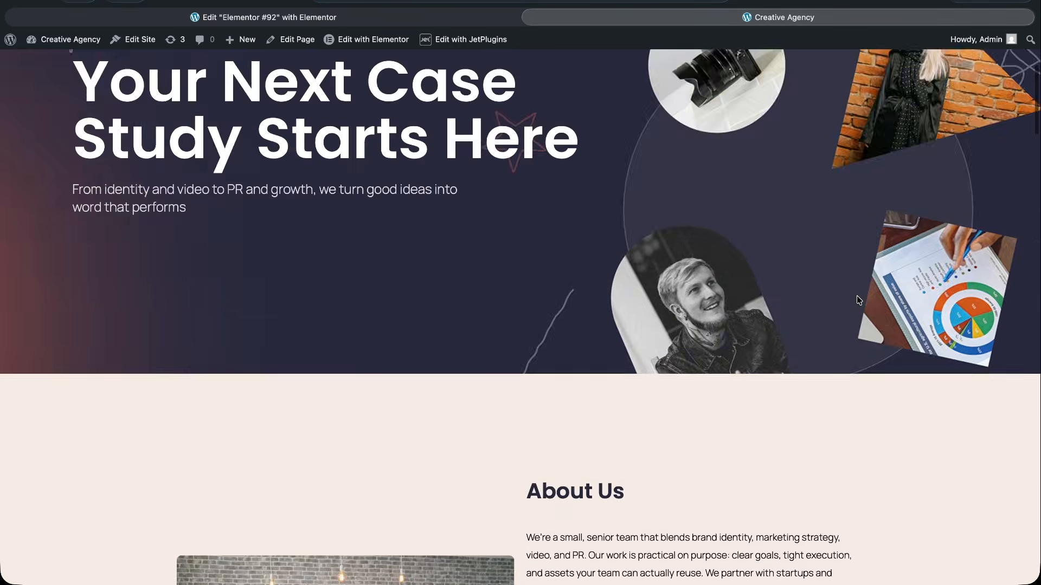
# On the Creative Agency page, check the user options with no role chosen, and compare them with Editor ticked.
pyautogui.scroll(-3, 858, 298)
pyautogui.scroll(1, 863, 320)
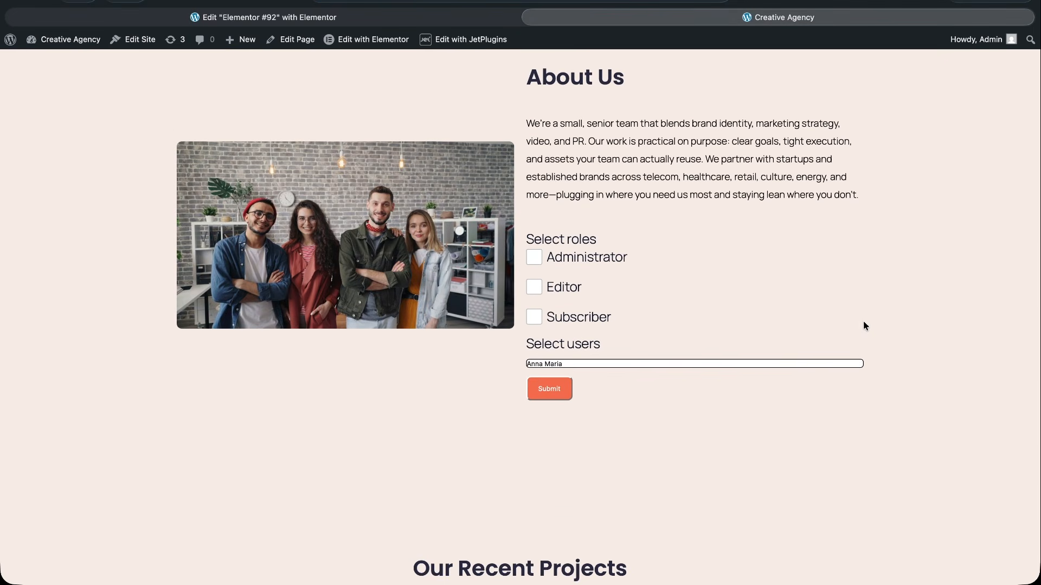
pyautogui.click(773, 364)
pyautogui.click(773, 363)
pyautogui.click(534, 286)
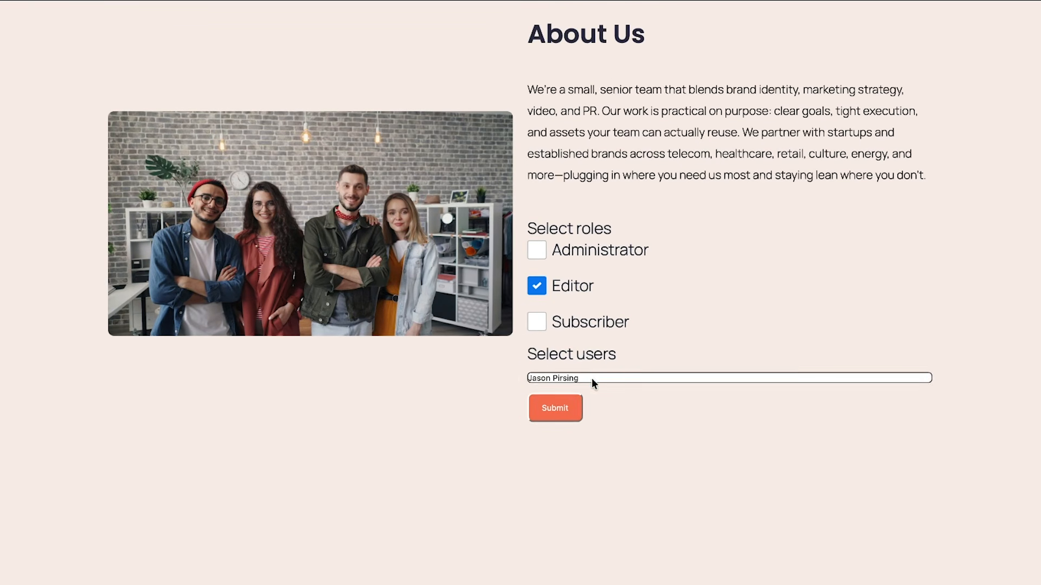
pyautogui.click(591, 378)
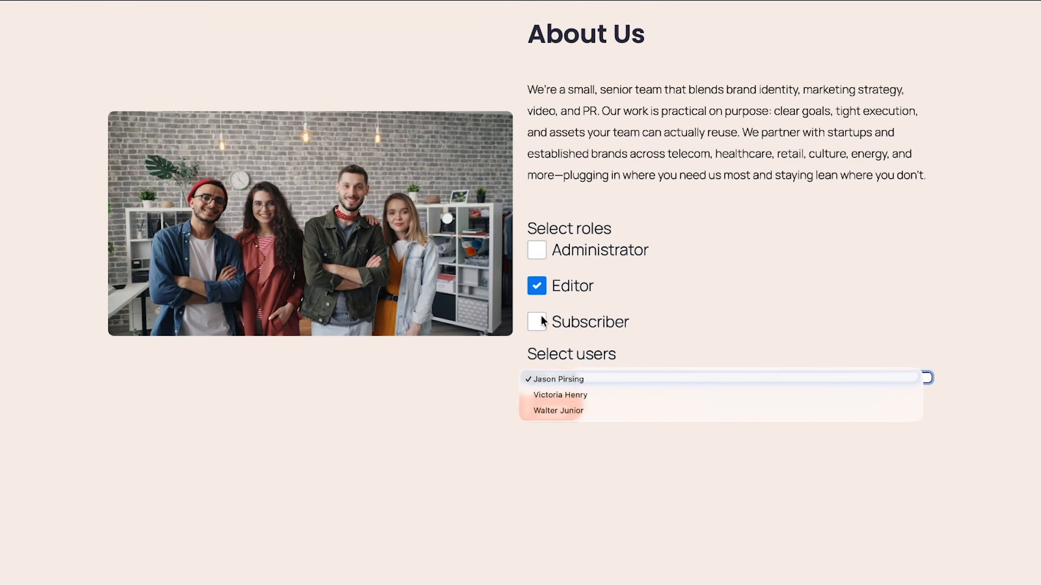
# Check the user options with Subscriber also ticked, and check them again with Administrator ticked instead of Editor.
pyautogui.click(538, 321)
pyautogui.click(580, 378)
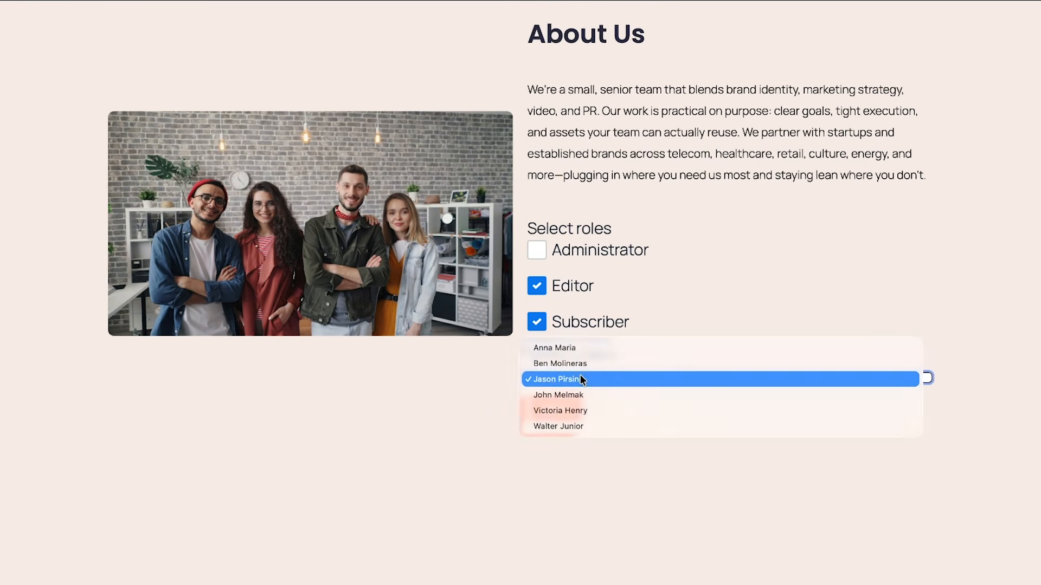
pyautogui.click(580, 348)
pyautogui.click(538, 285)
pyautogui.click(539, 249)
pyautogui.click(596, 377)
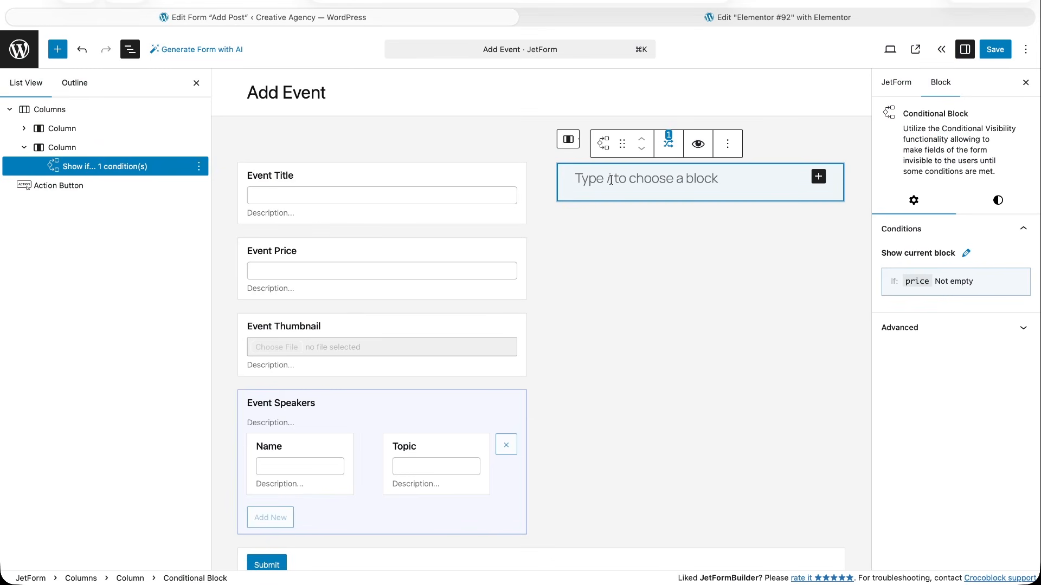
# Insert a Fields Preview block inside the conditional block in the Add Event form's second column.
pyautogui.click(59, 50)
pyautogui.click(62, 120)
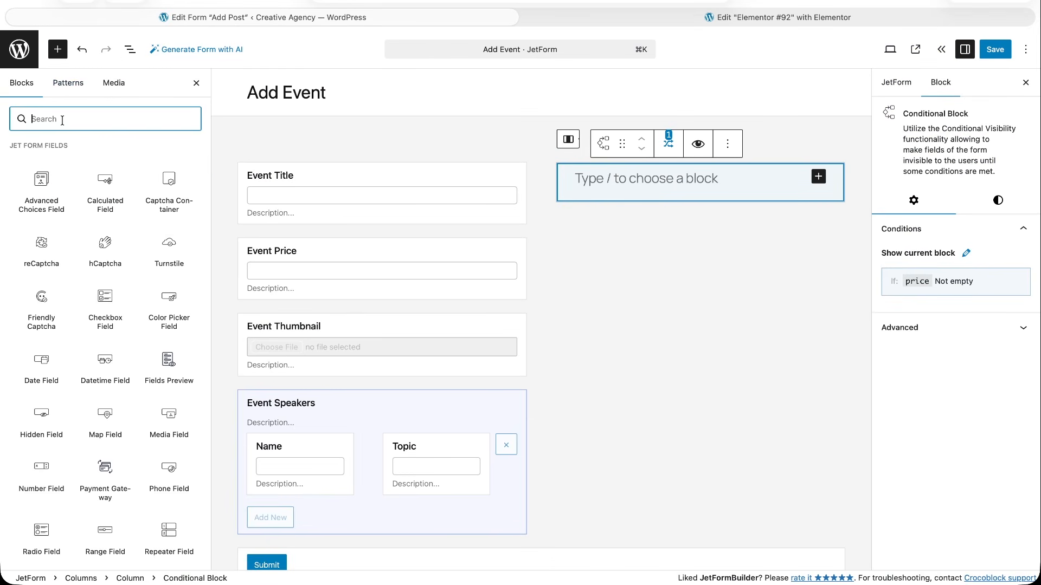
pyautogui.write('fields preview')
pyautogui.moveTo(39, 175)
pyautogui.moveTo(39, 175); pyautogui.dragTo(653, 184)
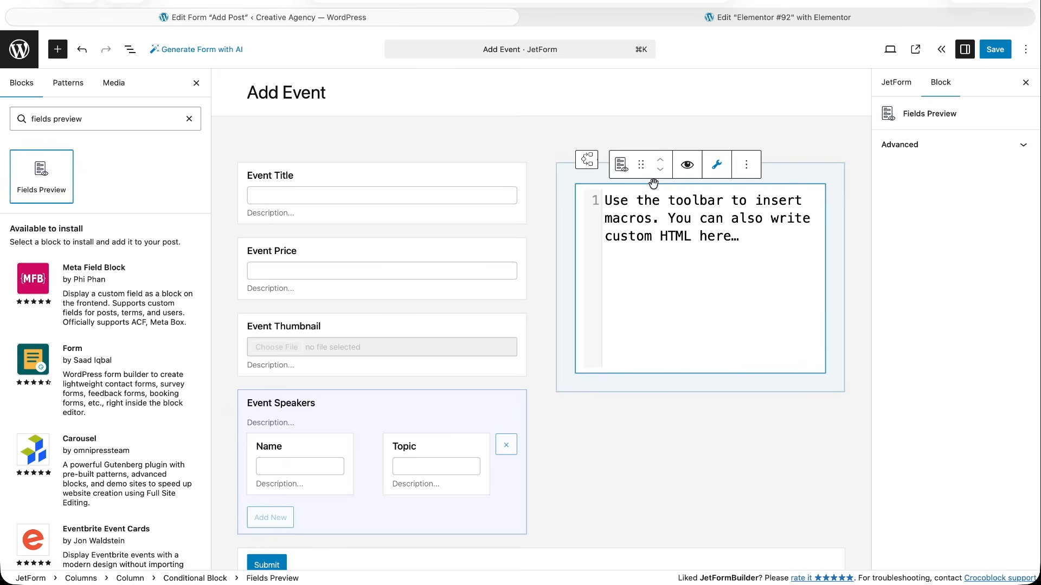
# Paste the HTML template with the post_thumbnail, post_title, price and event_speakers macros into the Fields Preview block and review its code.
pyautogui.click(670, 226)
pyautogui.press('super+v')
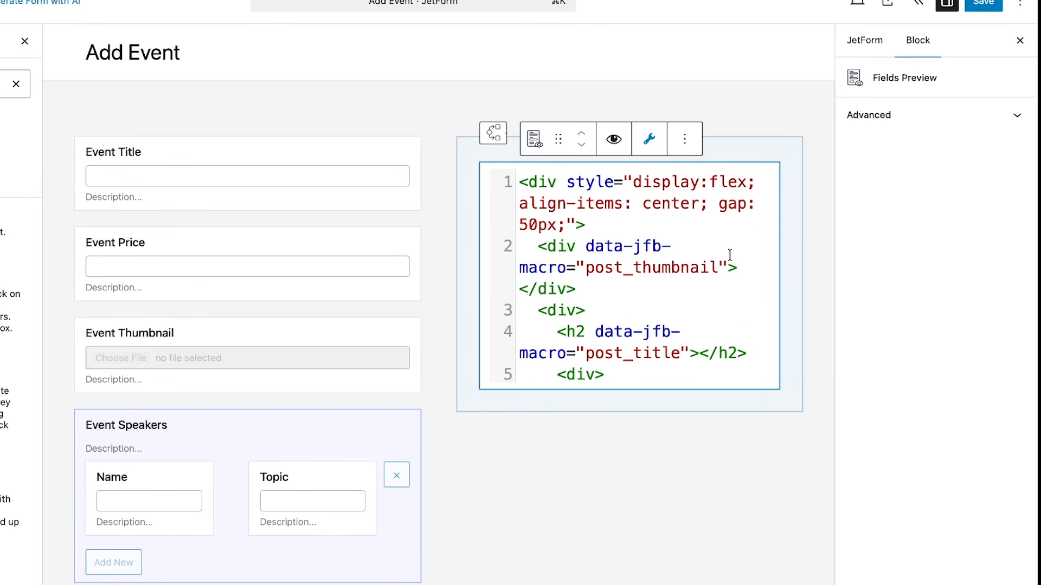
pyautogui.scroll(-4, 729, 256)
pyautogui.scroll(-10, 729, 256)
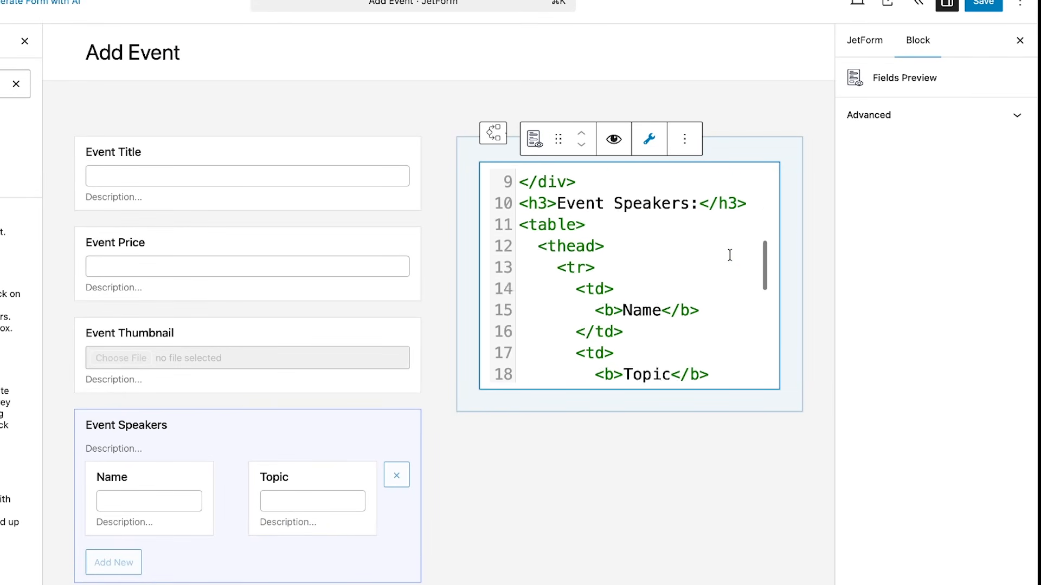
pyautogui.scroll(-6, 729, 255)
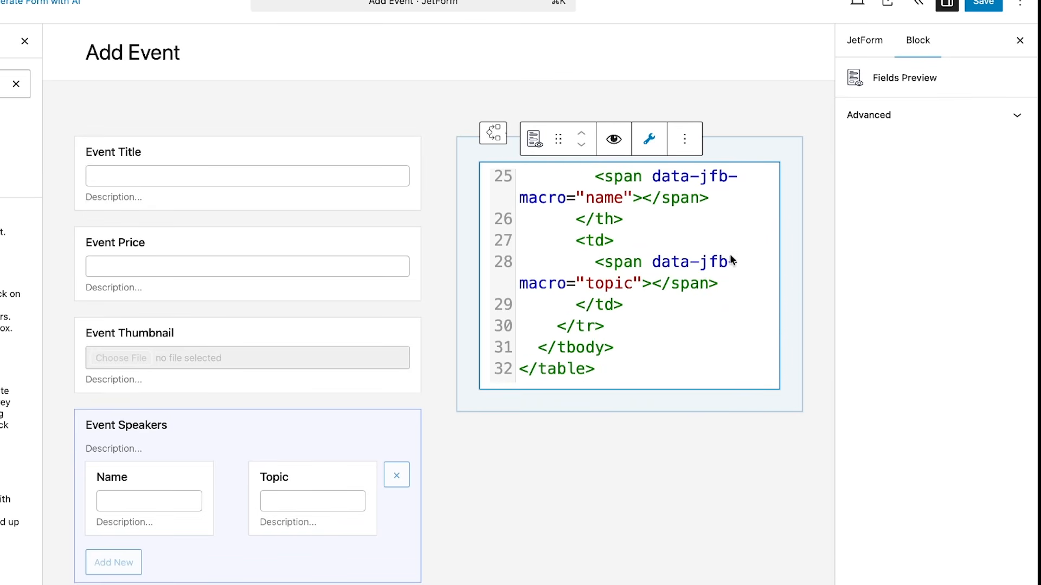
pyautogui.scroll(6, 733, 251)
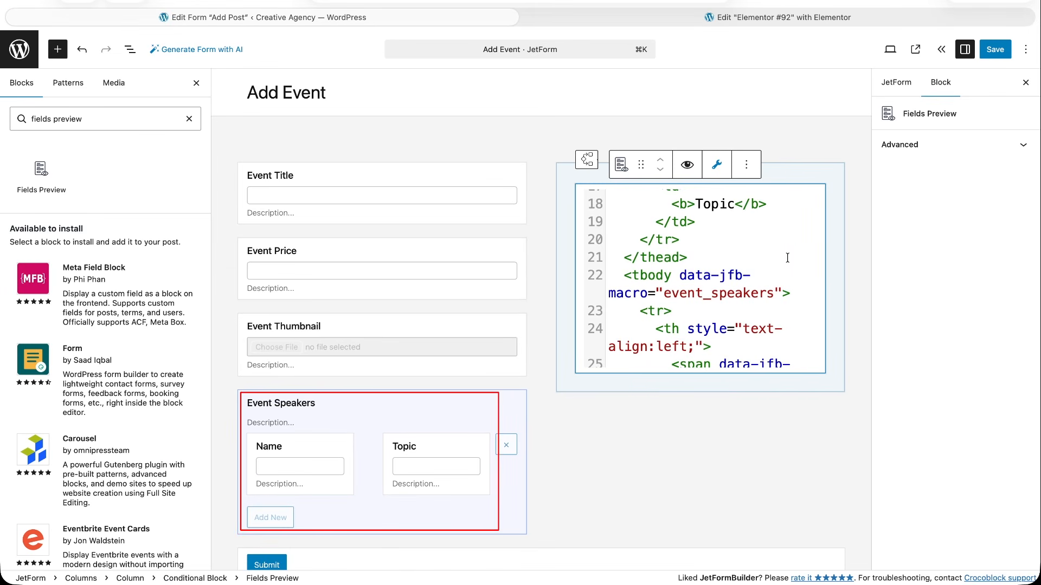
pyautogui.scroll(5, 787, 258)
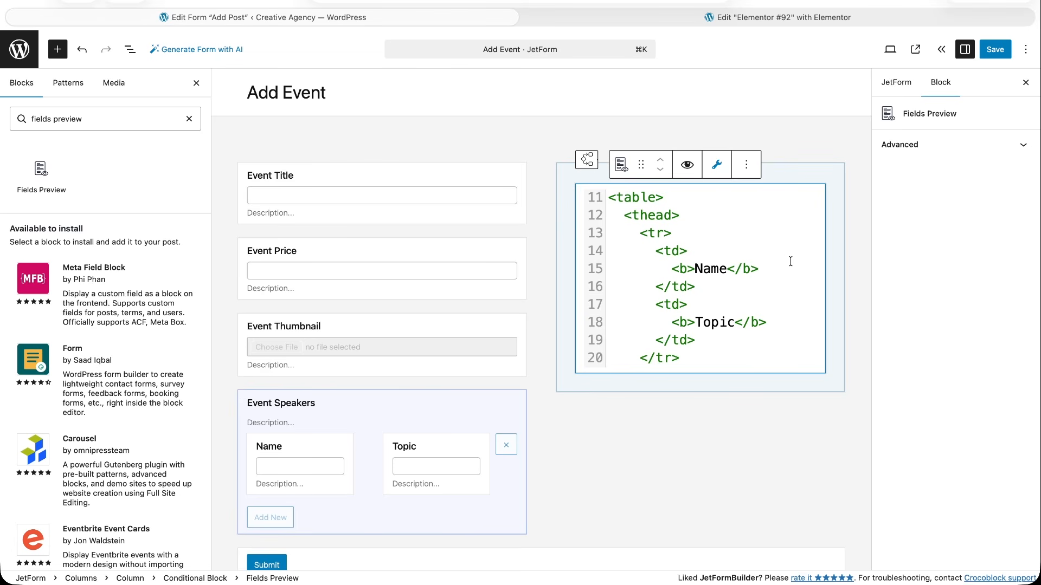
pyautogui.scroll(4, 791, 262)
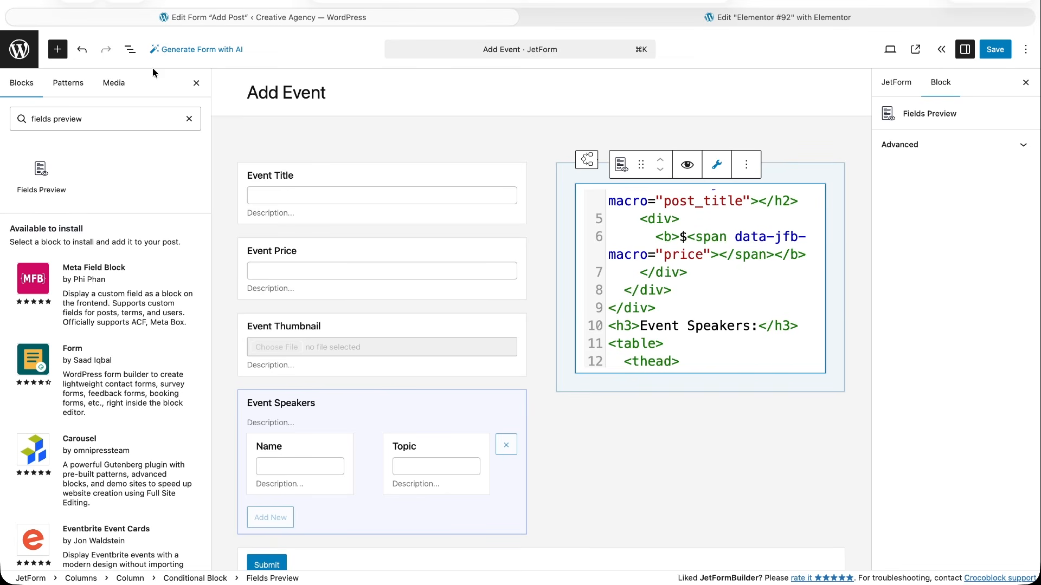
# Open the conditional logic of the block that wraps Fields Preview to examine its display condition.
pyautogui.click(131, 55)
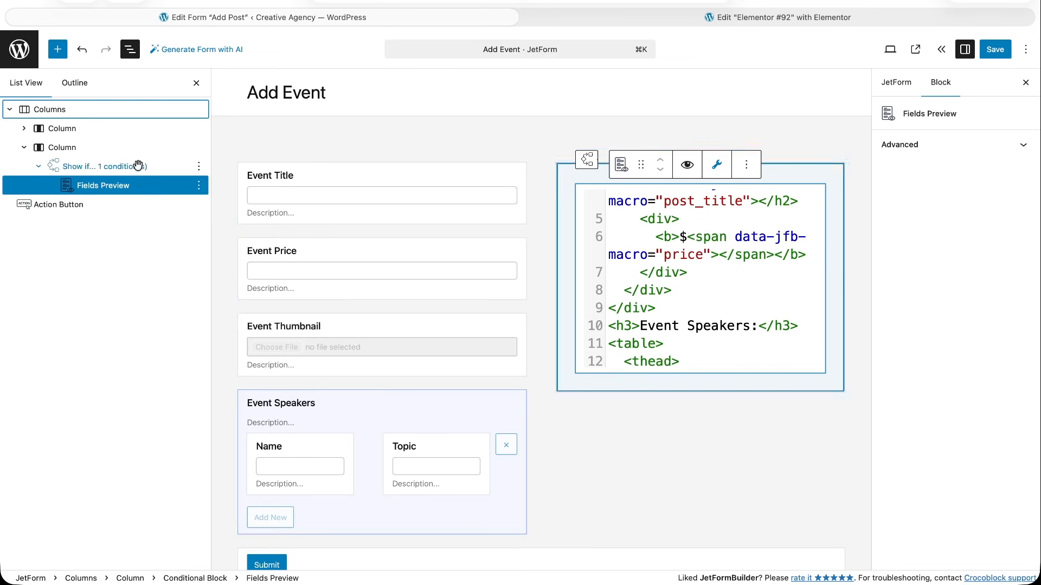
pyautogui.click(137, 166)
pyautogui.click(669, 144)
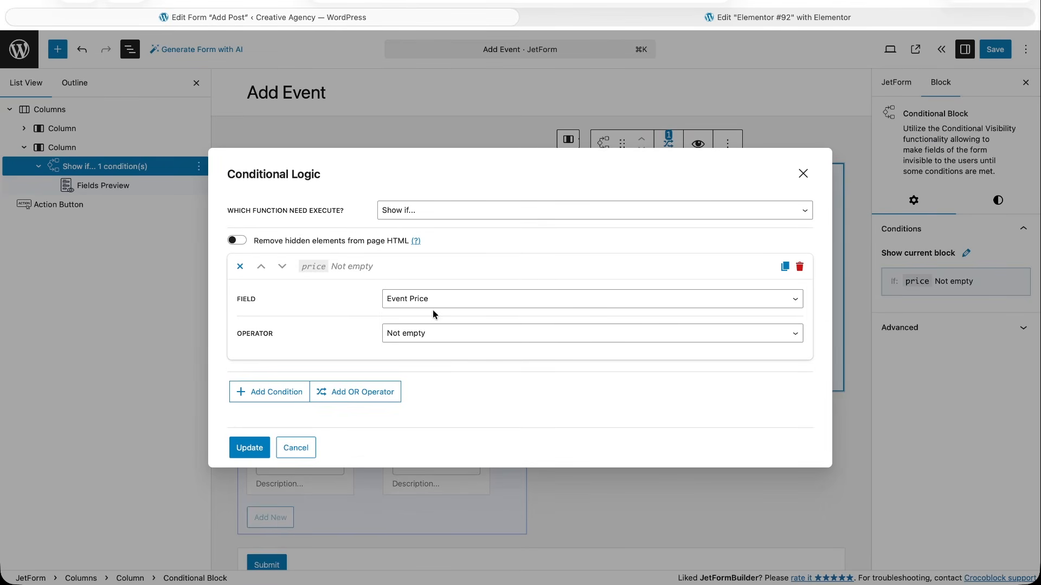
# Fill in the Add Event form on the site with title Presentation, price 100 and the thumbnail jet_woobuilder.png.
pyautogui.click(803, 174)
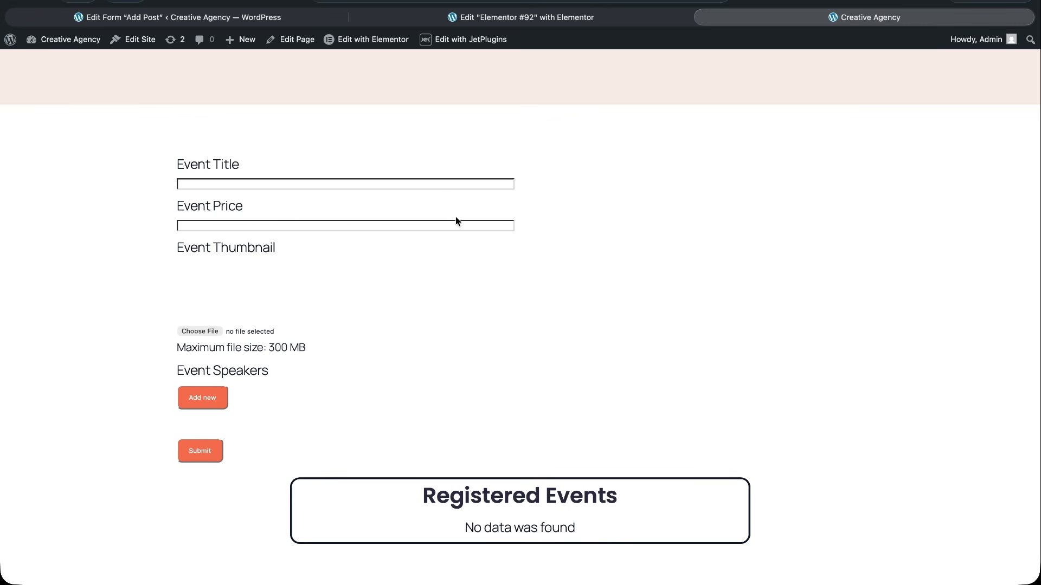
pyautogui.click(456, 189)
pyautogui.write('Presentation')
pyautogui.press('Tab')
pyautogui.write('100')
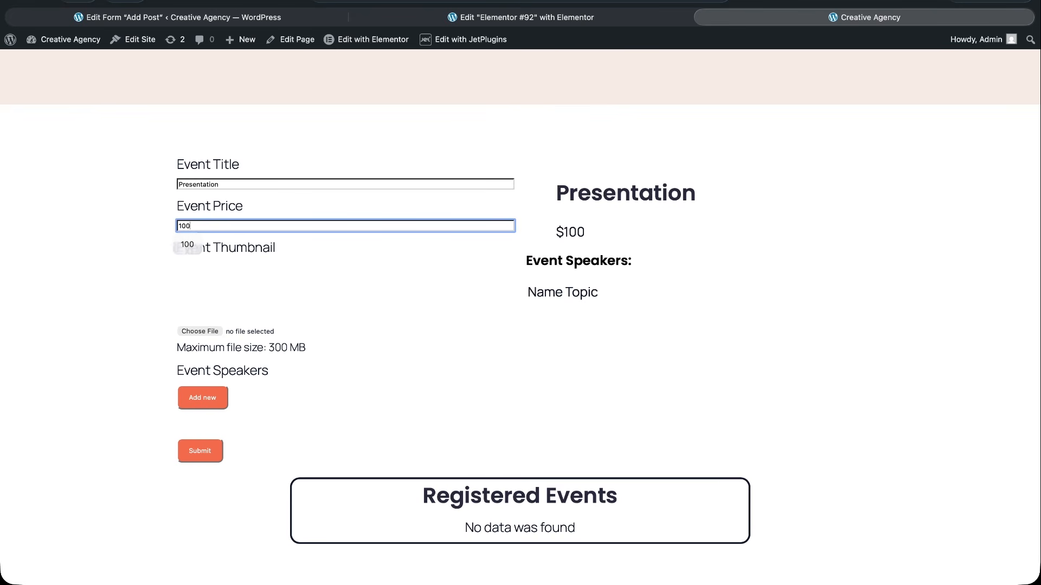
pyautogui.click(204, 332)
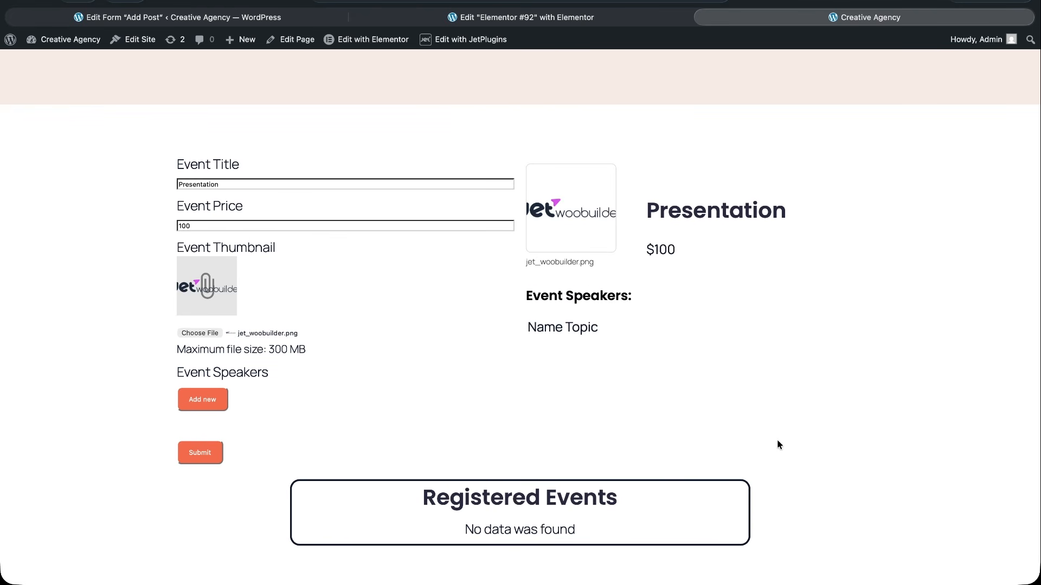
# Add a first event speaker row with the speaker's full name and the topic Intro.
pyautogui.click(202, 399)
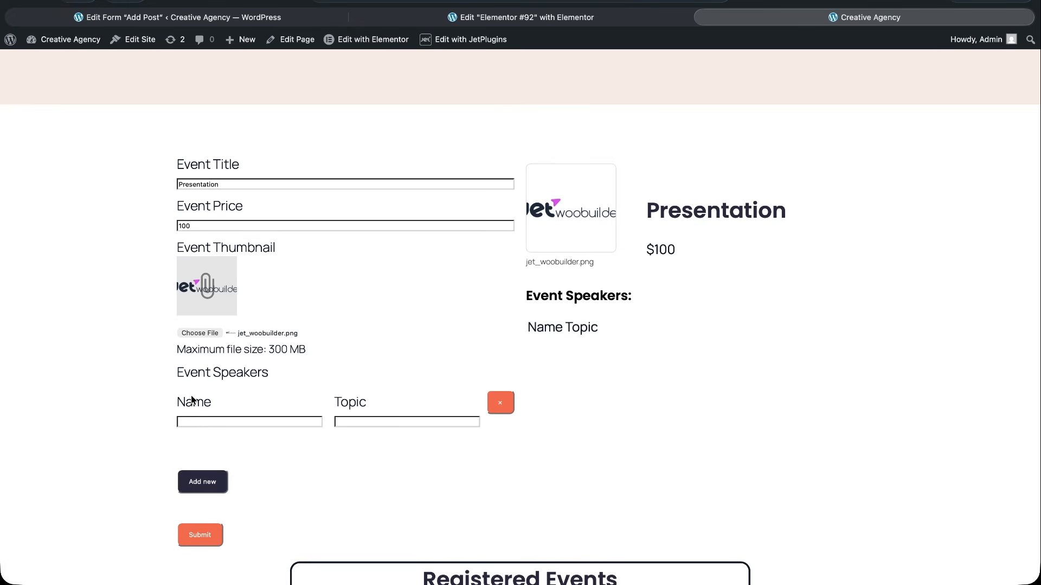
pyautogui.click(203, 421)
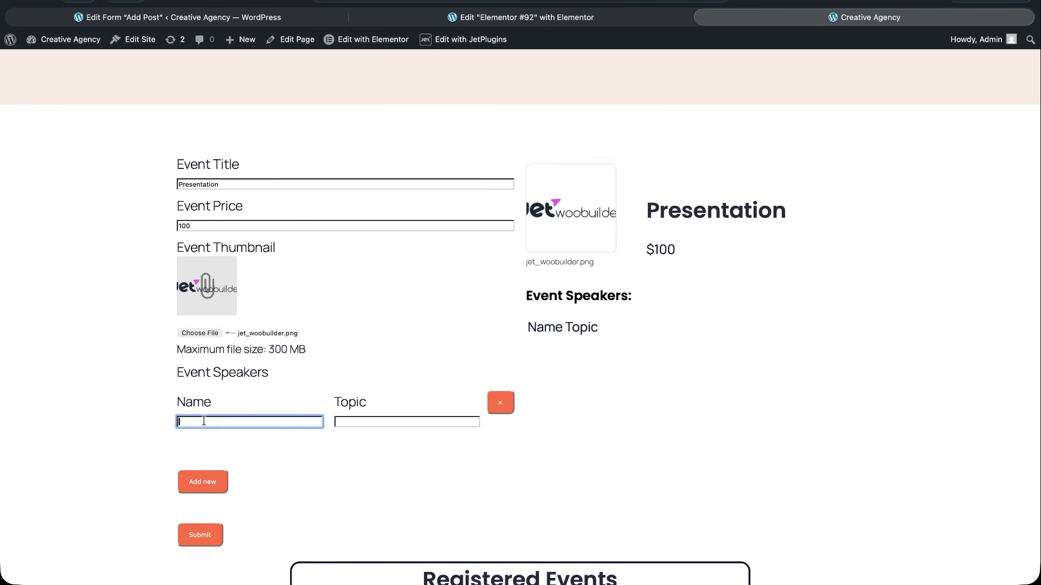
pyautogui.press('Tab')
pyautogui.write('Intro')
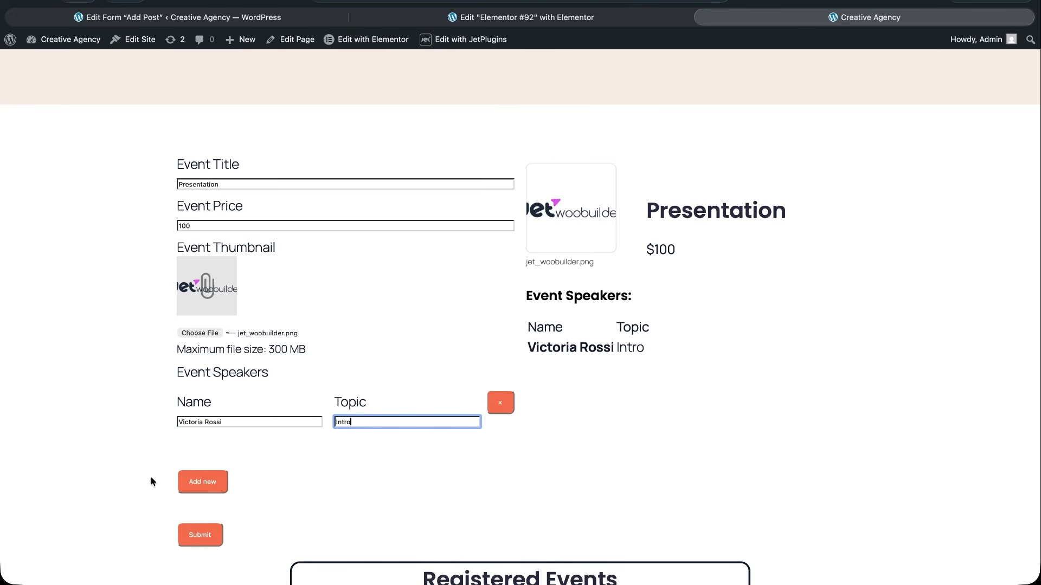
# Add a second event speaker row with the speaker's full name and the topic Advantages.
pyautogui.click(195, 486)
pyautogui.click(200, 503)
pyautogui.press('Tab')
pyautogui.write('Advantages')
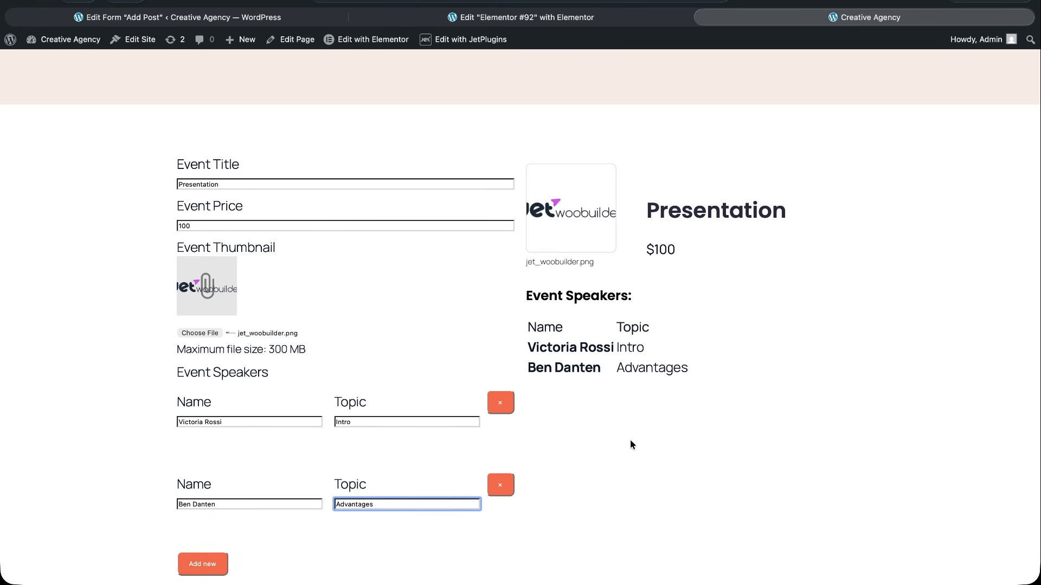
# Submit the completed event form and check the Registered Events section on the reloaded page.
pyautogui.scroll(-3, 628, 443)
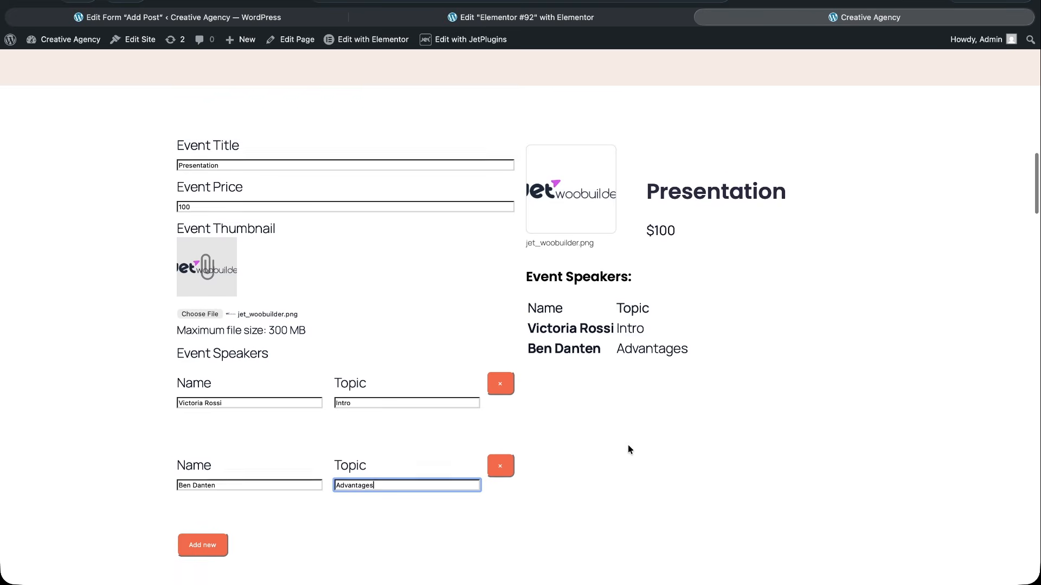
pyautogui.scroll(-3, 226, 567)
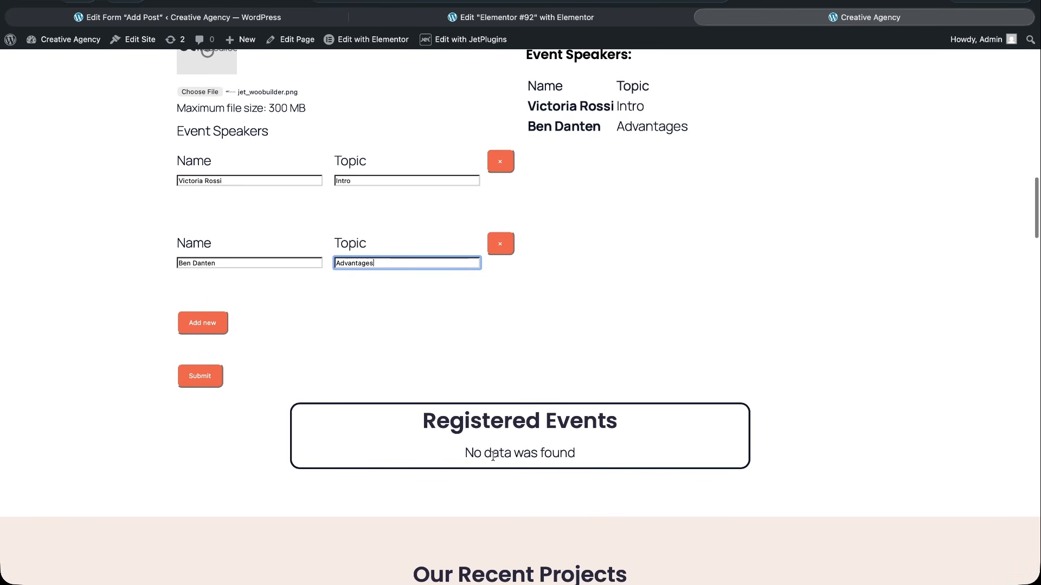
pyautogui.click(196, 379)
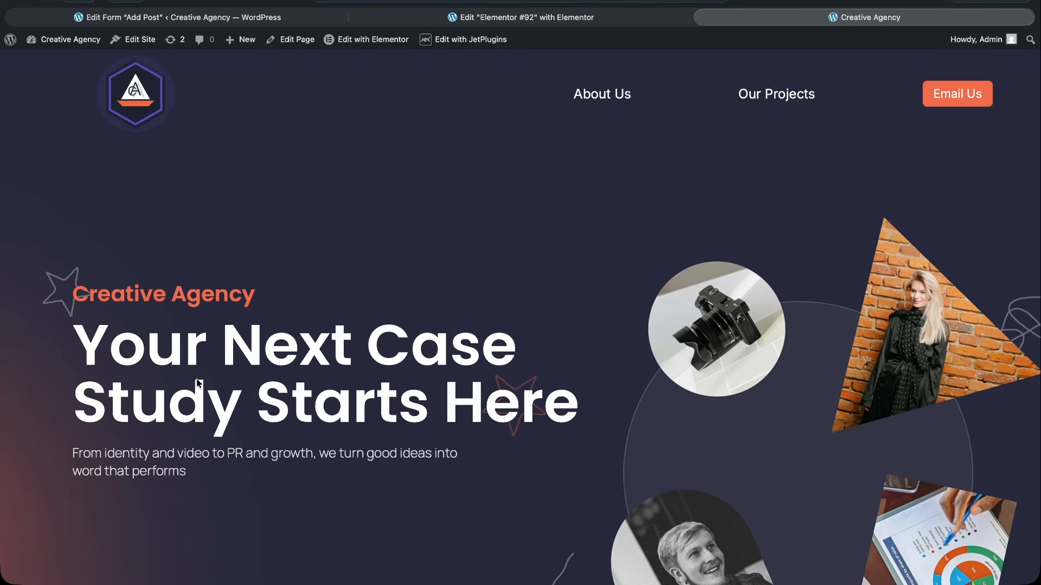
pyautogui.scroll(-10, 196, 382)
pyautogui.scroll(-13, 196, 383)
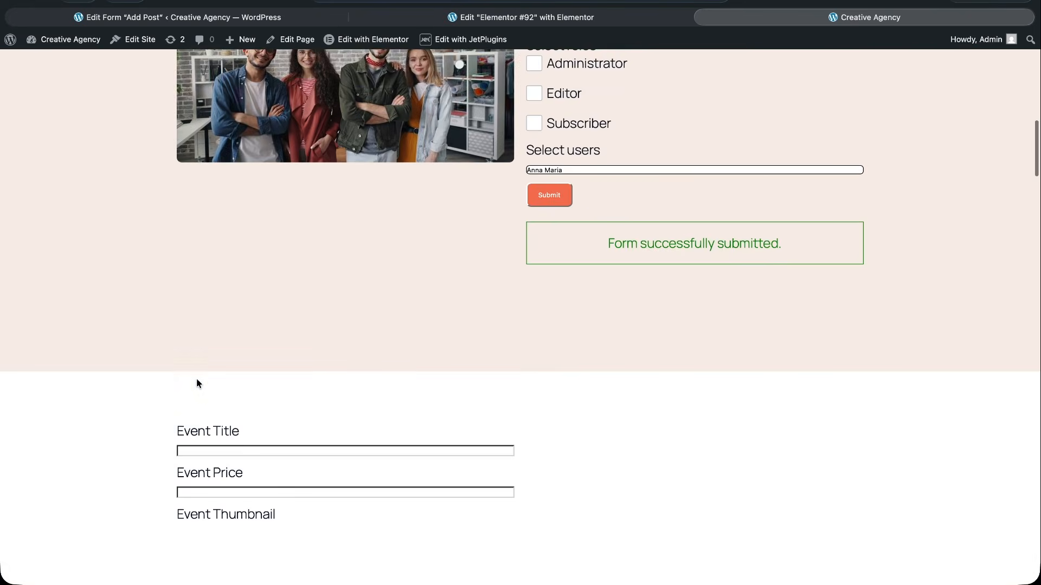
pyautogui.scroll(-4, 196, 383)
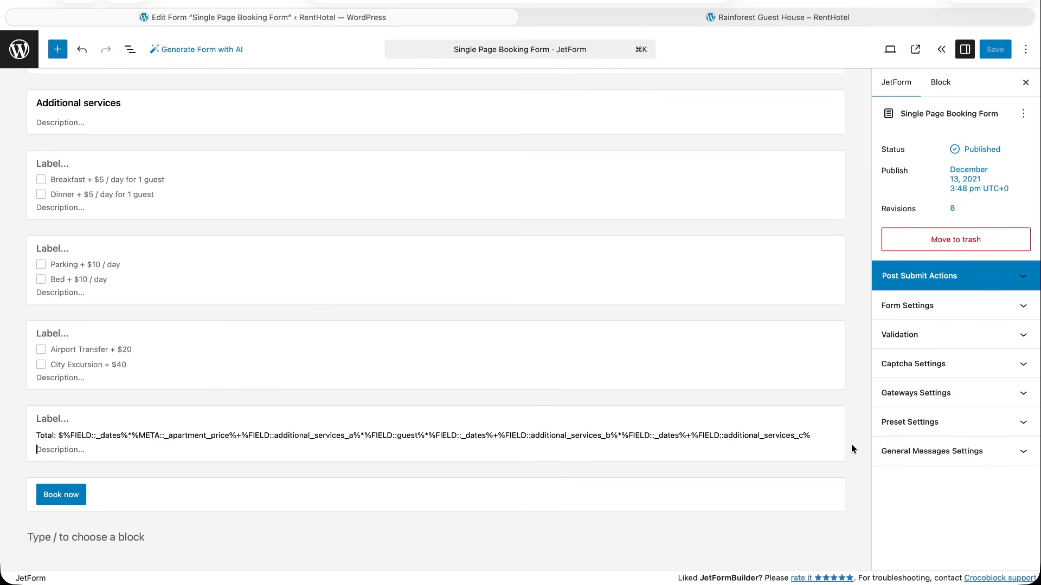
# Set the Single Page Booking Form's gateways to Manual and show both PayPal Checkout and Stripe Checkout on the frontend.
pyautogui.click(1023, 395)
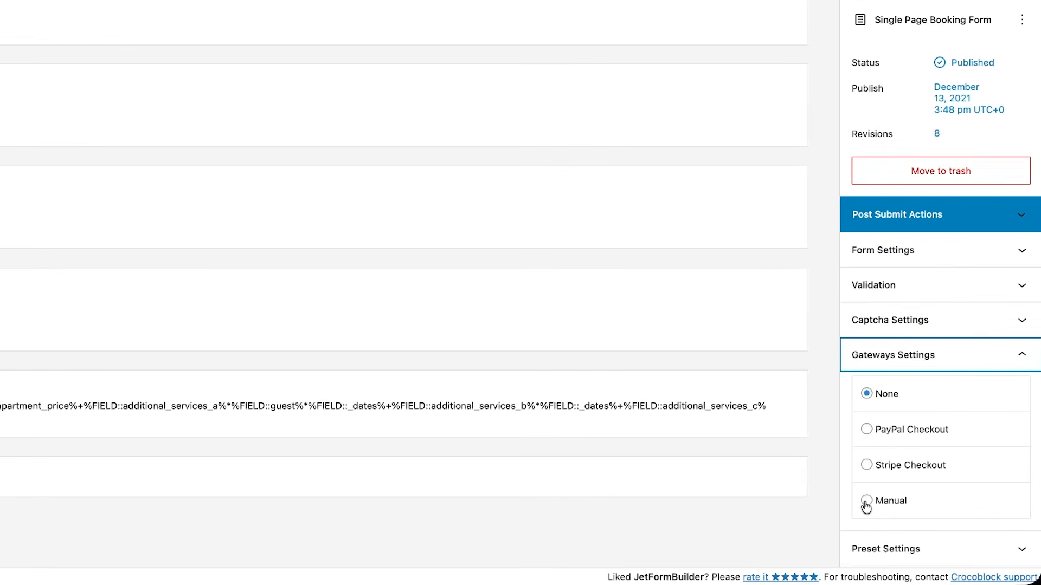
pyautogui.click(865, 501)
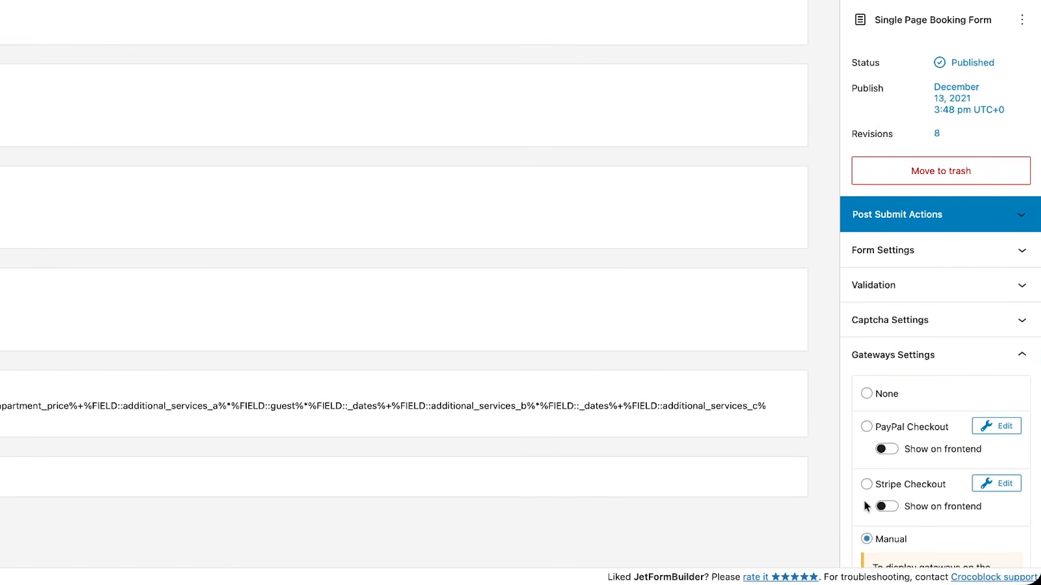
pyautogui.scroll(-3, 866, 500)
pyautogui.click(887, 312)
pyautogui.click(893, 369)
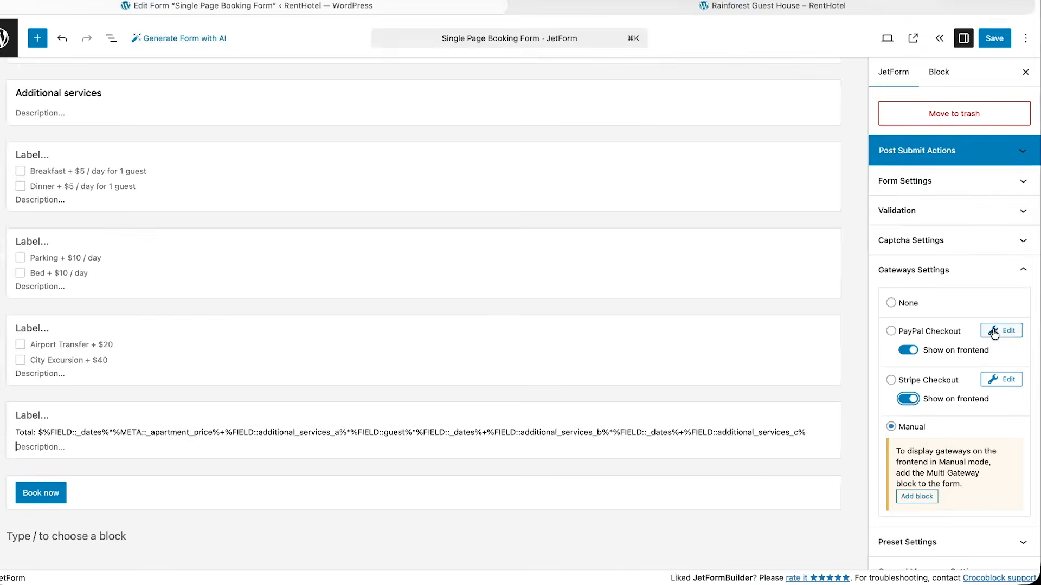
# Review the PayPal Checkout settings and the Stripe Checkout settings of the booking form.
pyautogui.click(987, 288)
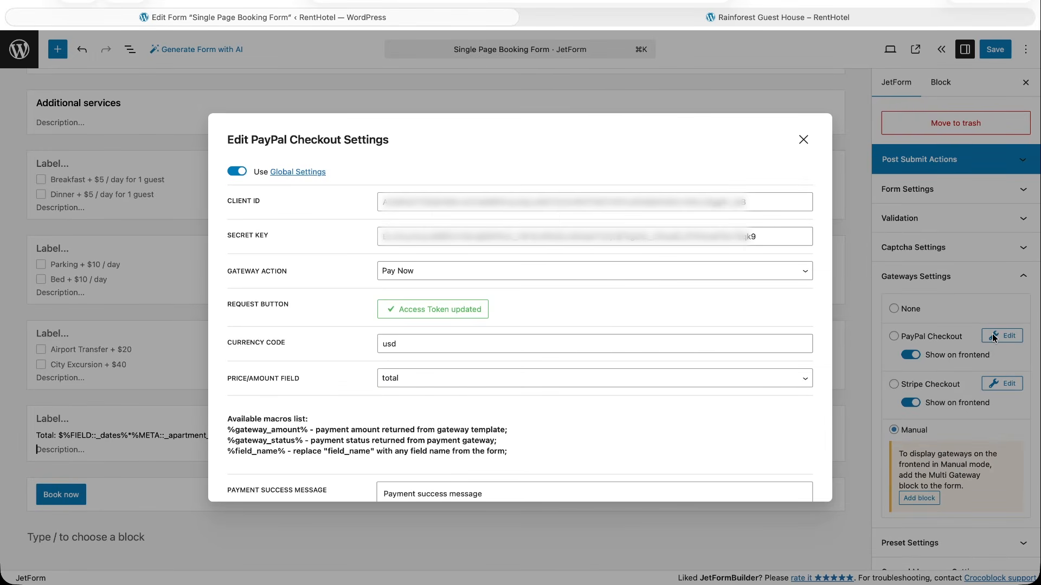
pyautogui.click(802, 142)
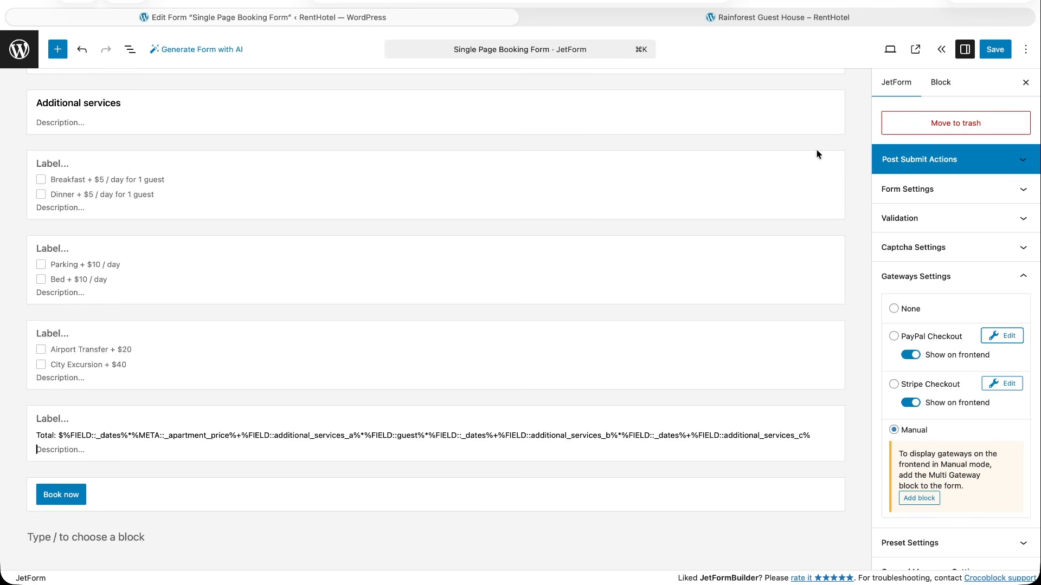
pyautogui.click(992, 384)
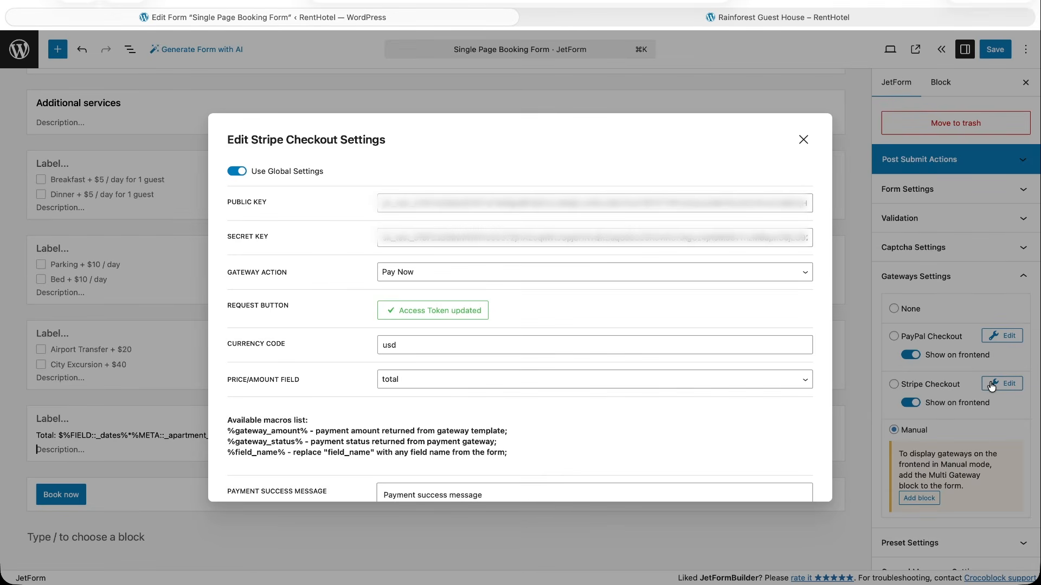
pyautogui.click(803, 141)
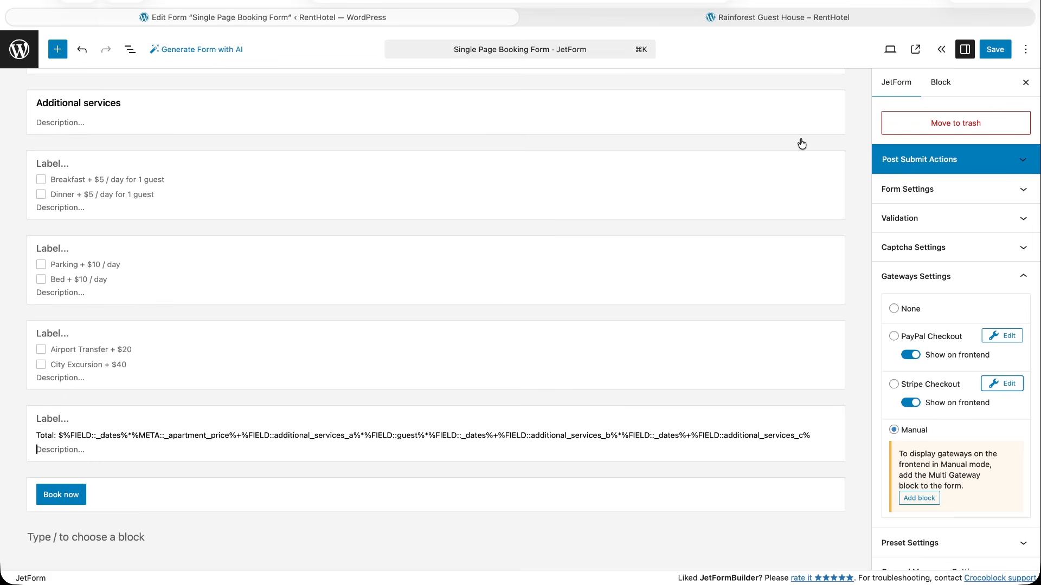
# Add the Payment Gateway block to the form, place it above the Book now button and save the form.
pyautogui.click(920, 499)
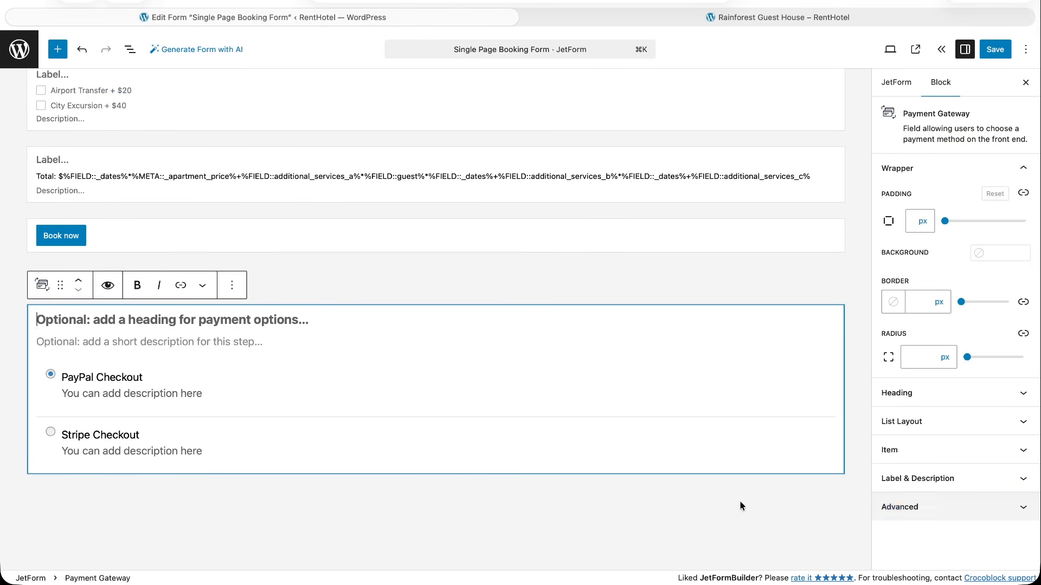
pyautogui.click(79, 281)
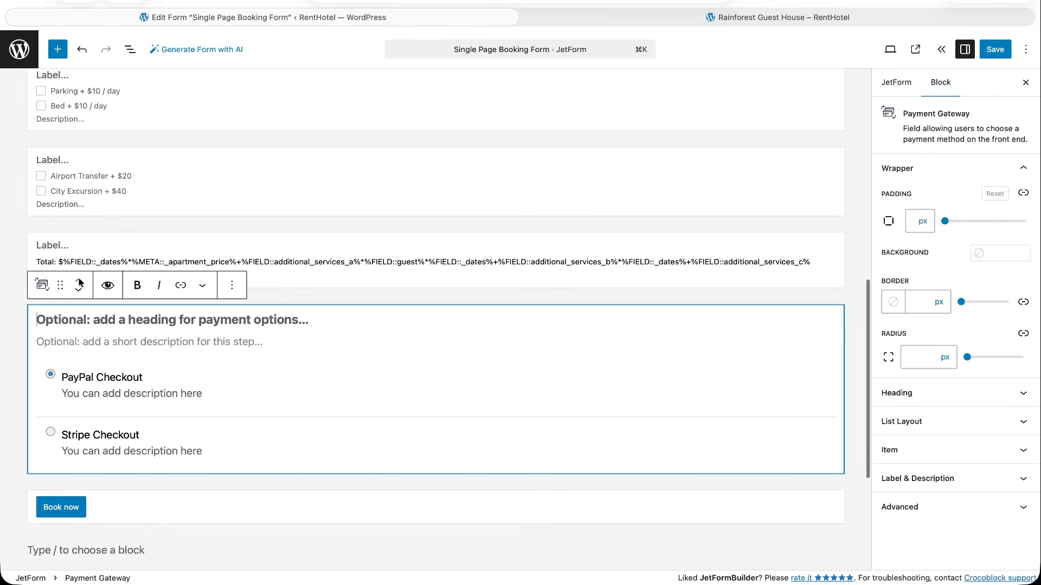
pyautogui.click(996, 49)
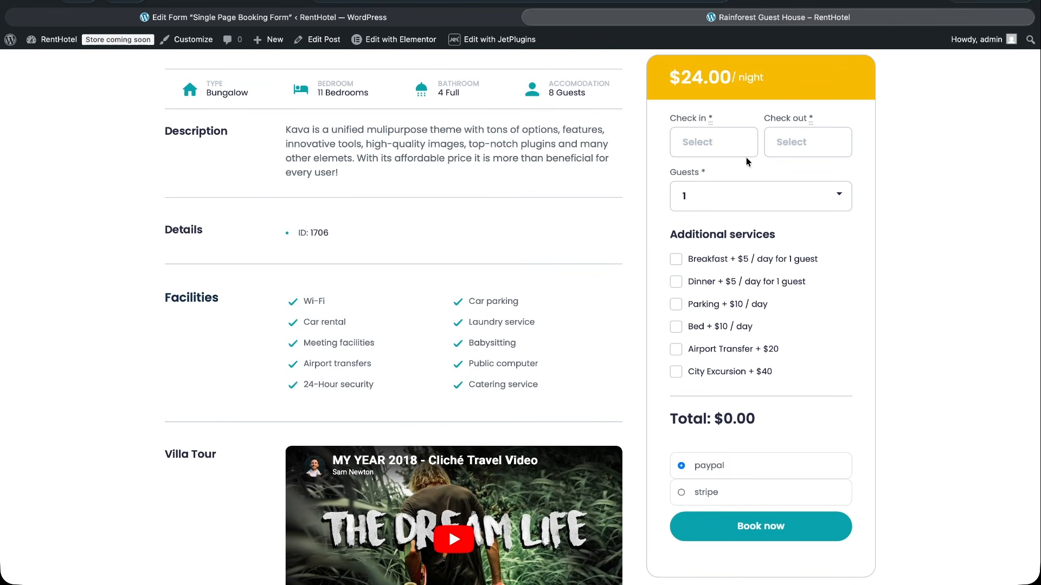
# Book Rainforest Guest House through PayPal from 24.04.2026 to 27.04.2026 for 2 guests with the Dinner service.
pyautogui.click(720, 149)
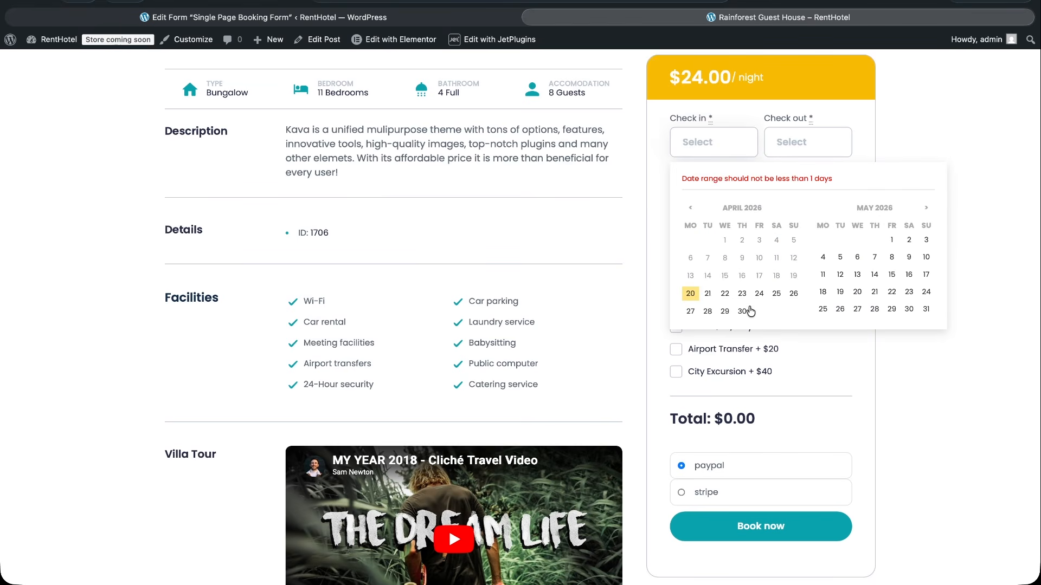
pyautogui.click(759, 293)
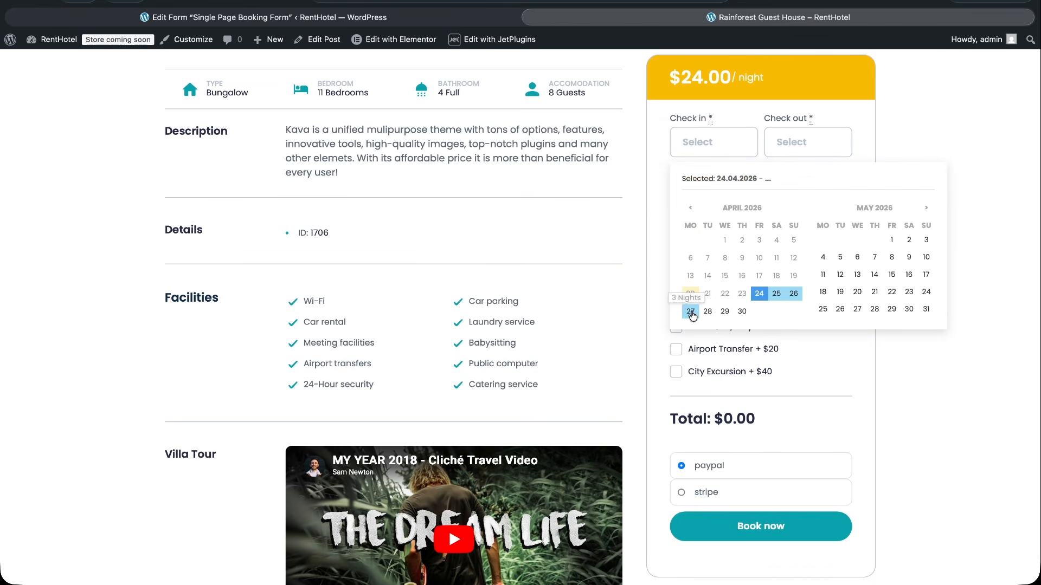
pyautogui.click(691, 312)
pyautogui.click(677, 282)
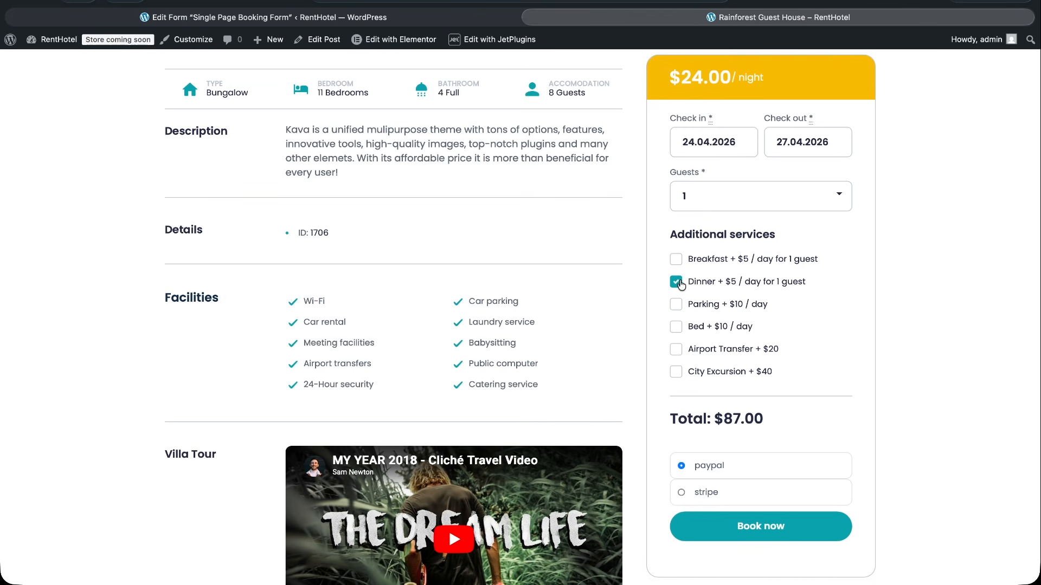
pyautogui.click(710, 202)
pyautogui.click(704, 203)
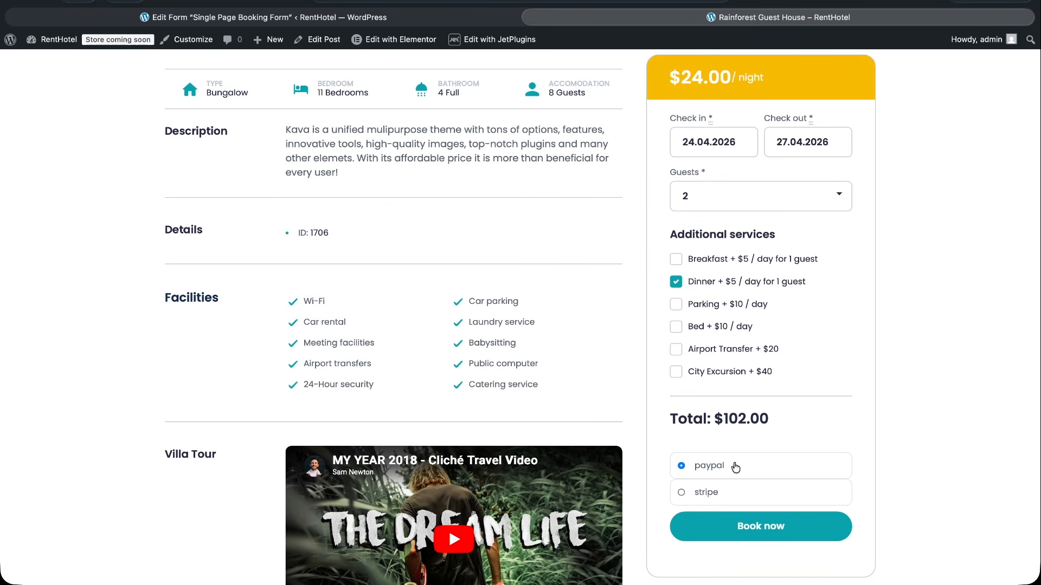
pyautogui.click(761, 538)
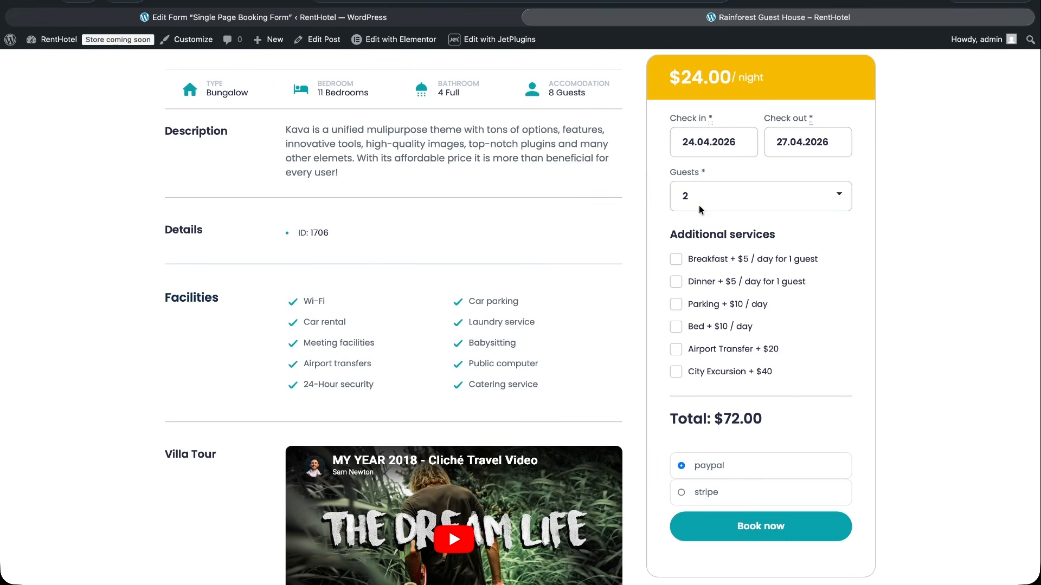
# Submit the same stay again with Dinner ticked and Stripe as the payment method.
pyautogui.click(677, 283)
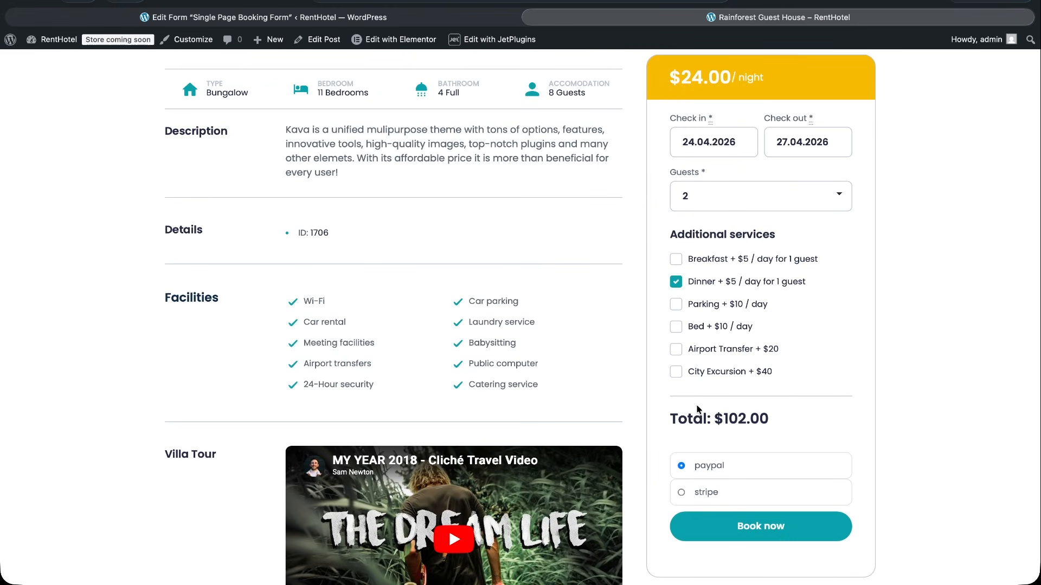
pyautogui.click(703, 494)
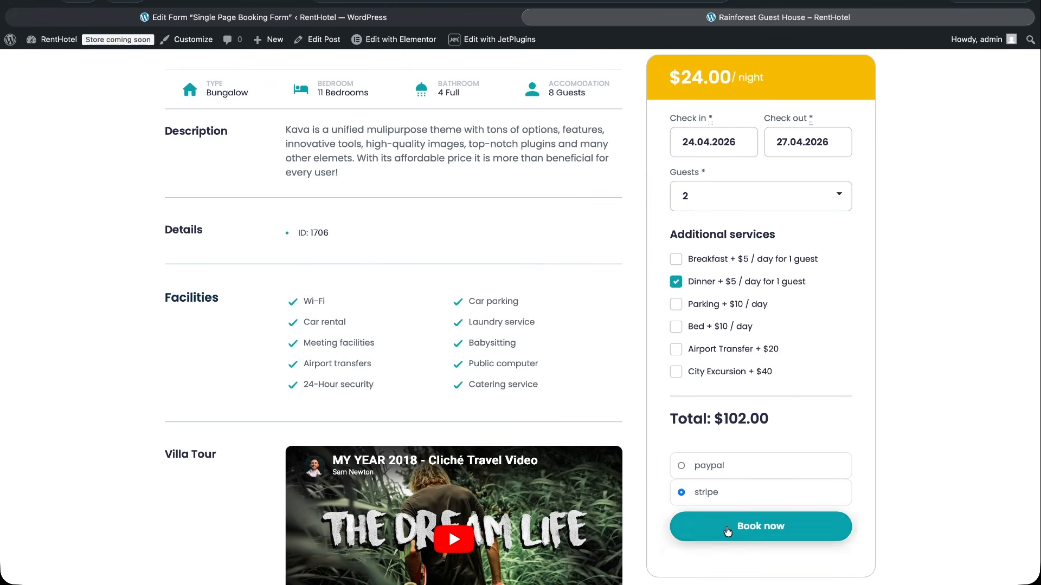
pyautogui.click(726, 526)
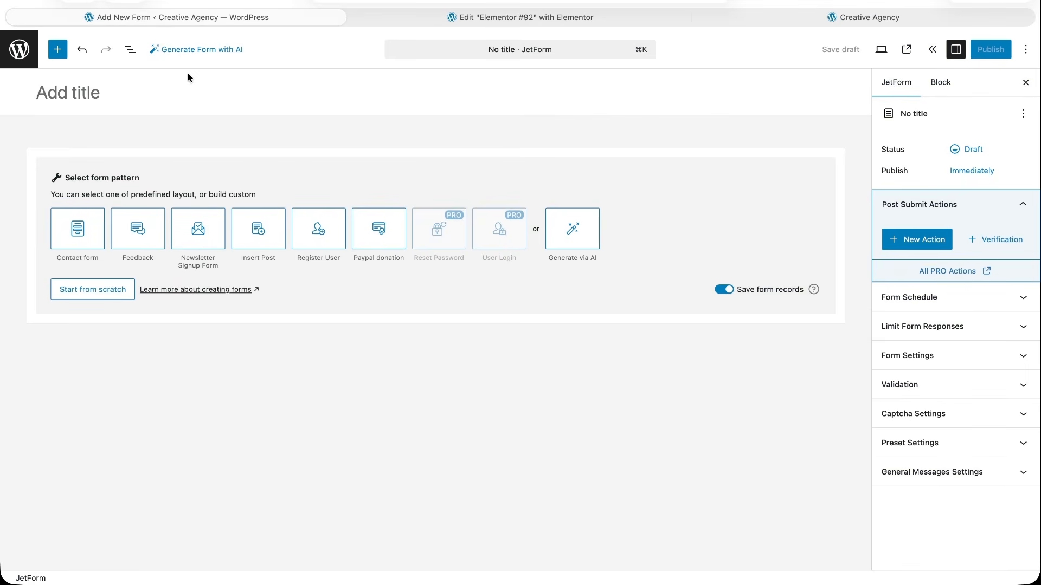
# Title the new form Contact Us and insert the ready-made contact layout with Email, Subject and Message fields.
pyautogui.write('Contact Us')
pyautogui.click(84, 225)
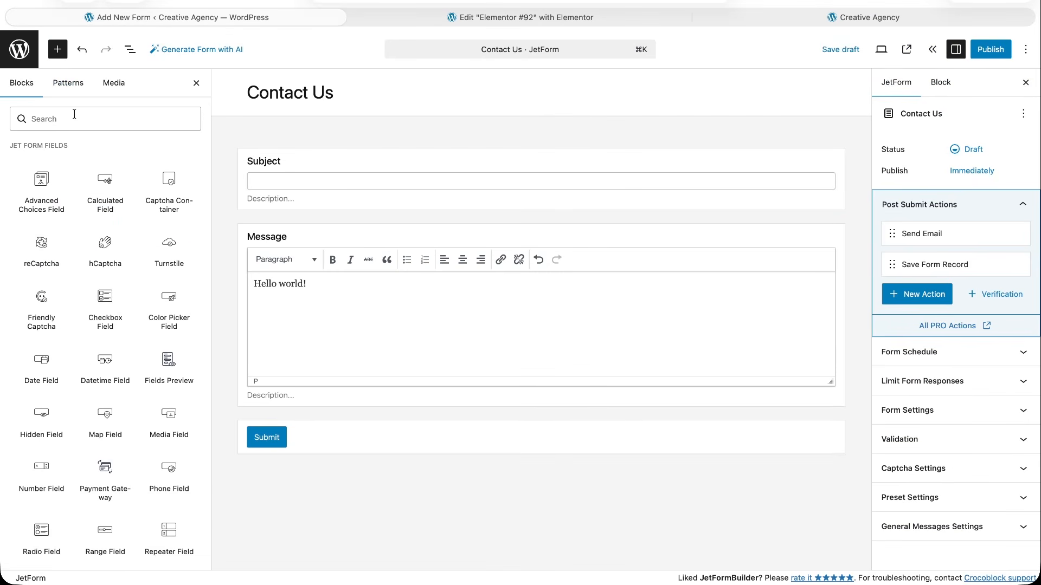
# Replace the Email field with a Phone Field block placed between the Message field and the Submit button.
pyautogui.click(75, 118)
pyautogui.write('phone')
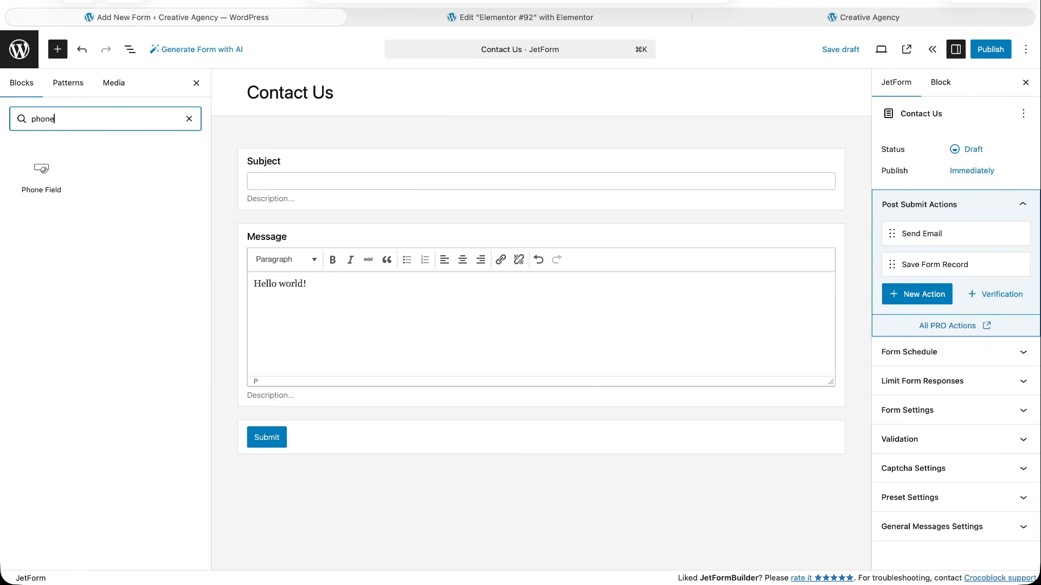
pyautogui.moveTo(41, 171); pyautogui.dragTo(304, 408)
pyautogui.scroll(-3, 329, 437)
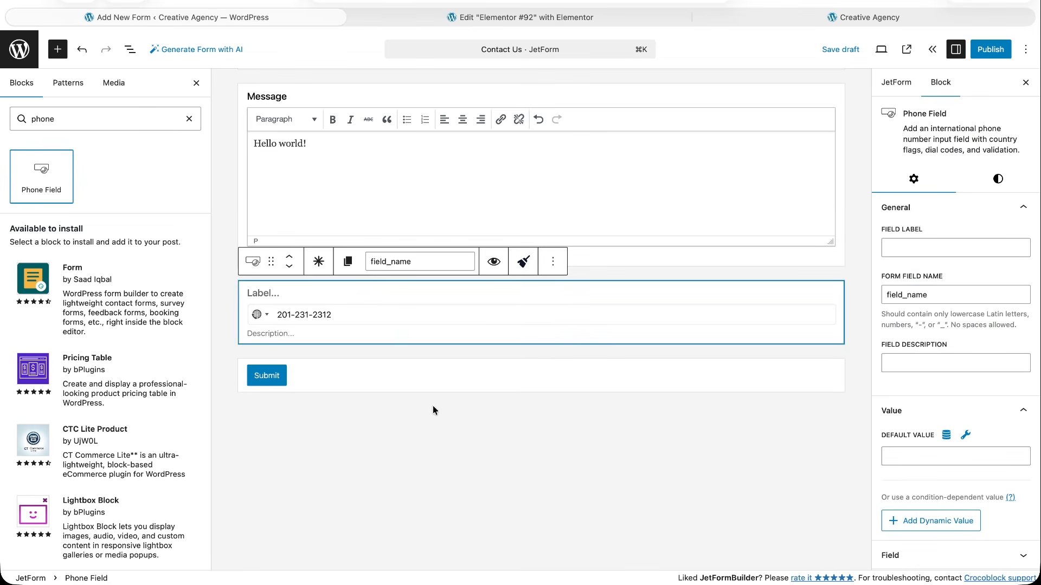
# Set the phone field's preferred countries to UA.
pyautogui.scroll(-2, 1008, 460)
pyautogui.click(1022, 469)
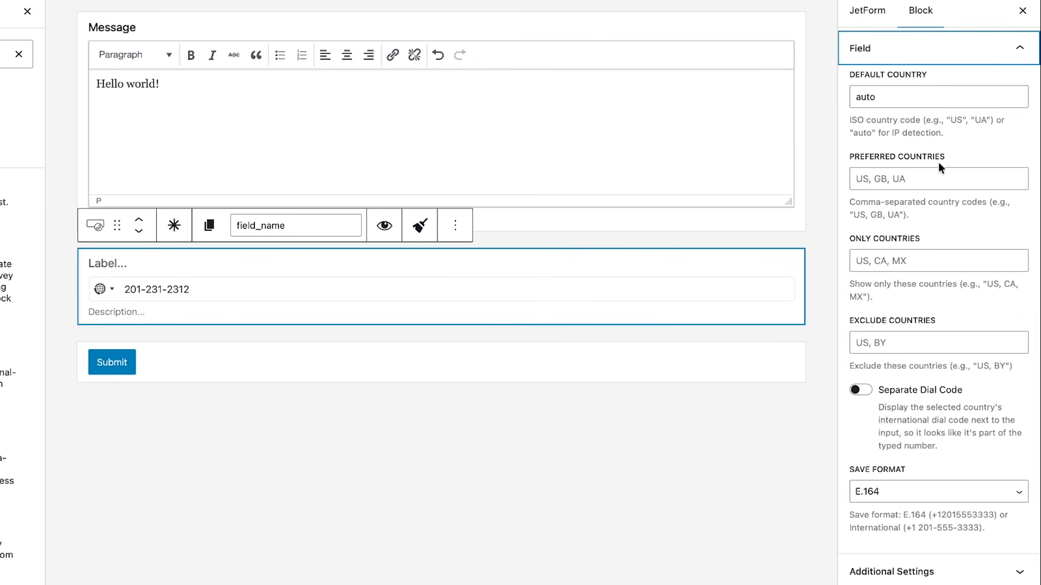
pyautogui.click(929, 176)
pyautogui.write('UA')
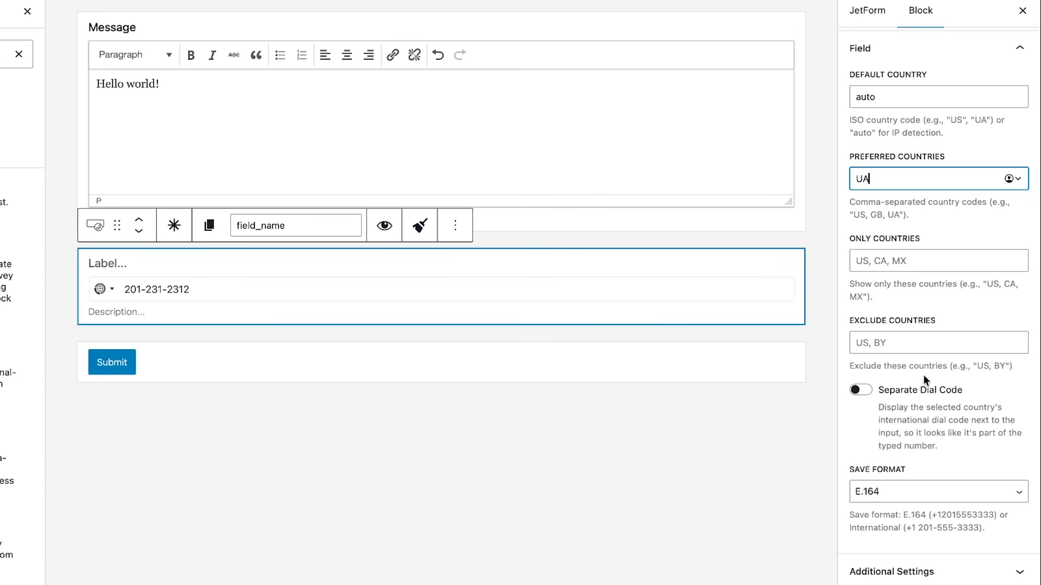
# Try the phone field's Separate Dial Code option, switch it back off, and publish the Contact Us form.
pyautogui.click(866, 393)
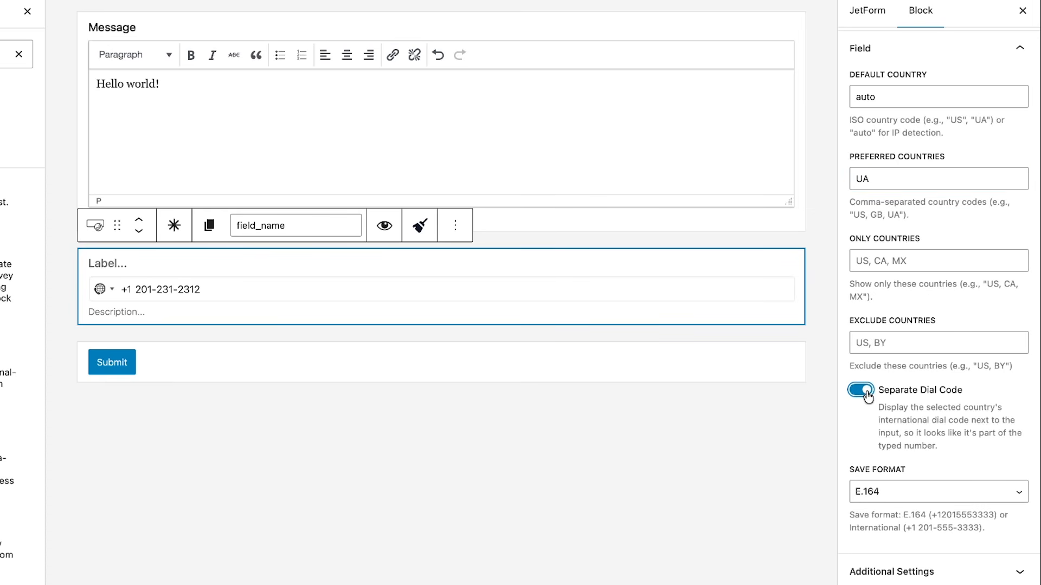
pyautogui.click(866, 391)
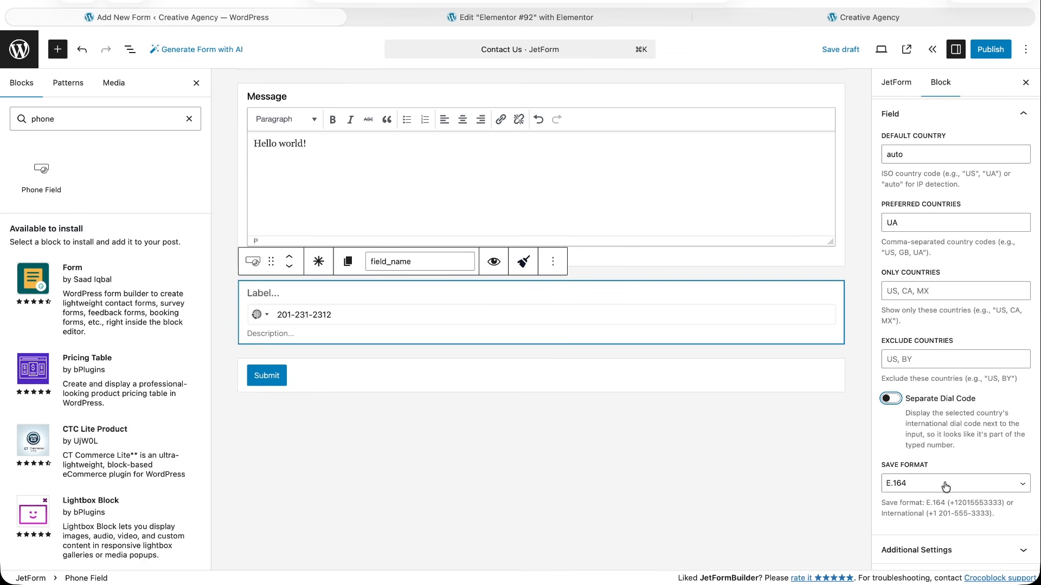
pyautogui.click(989, 50)
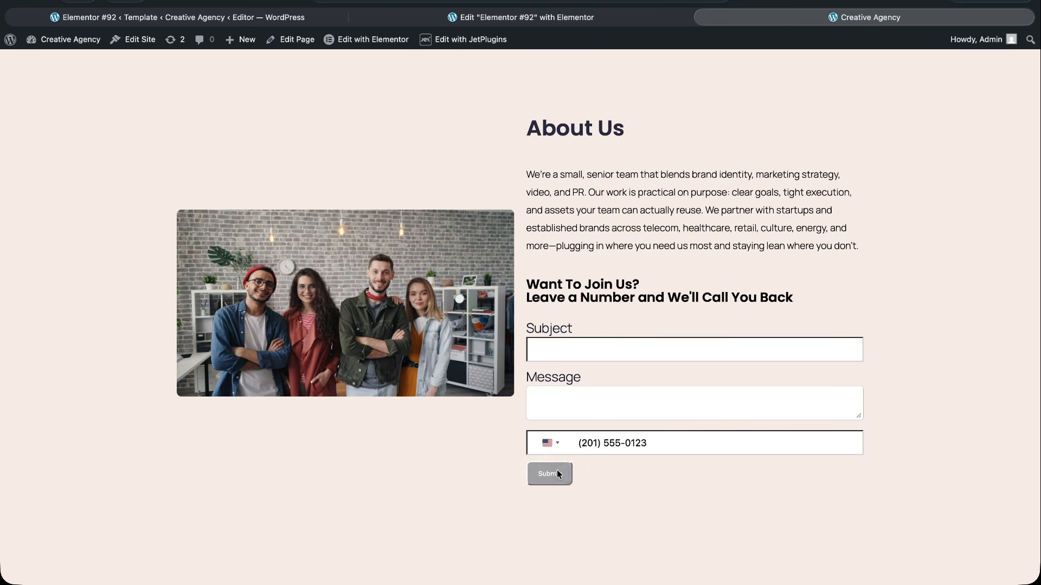
# In the published form on the About Us page, choose Ukraine as the phone country and enter a phone number.
pyautogui.click(557, 444)
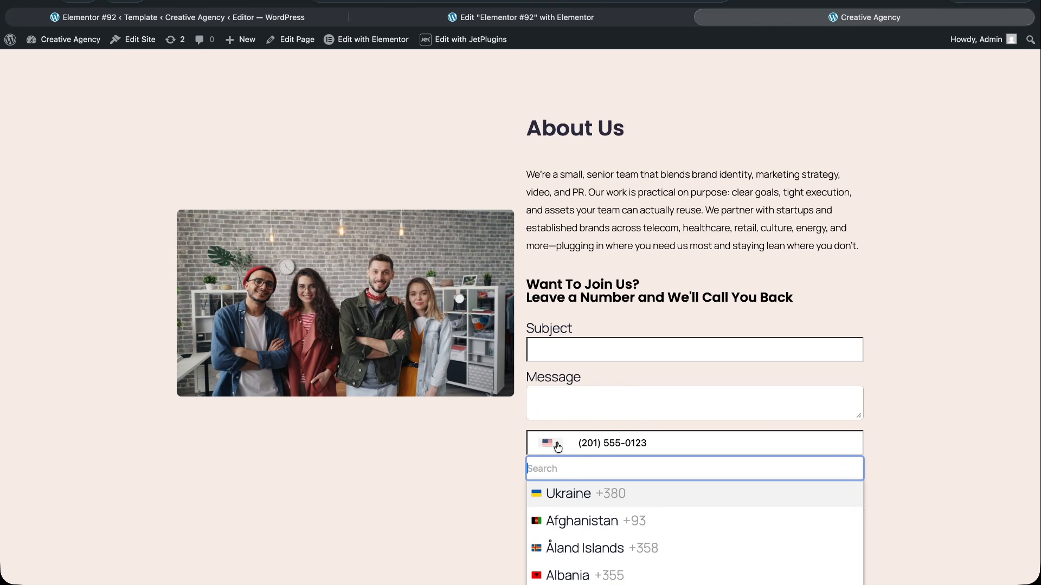
pyautogui.click(588, 496)
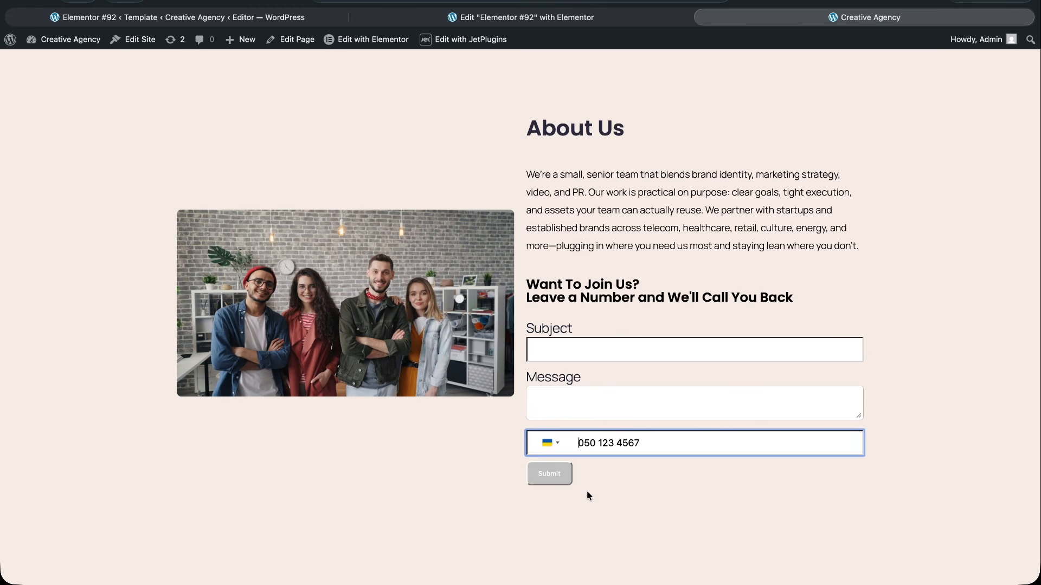
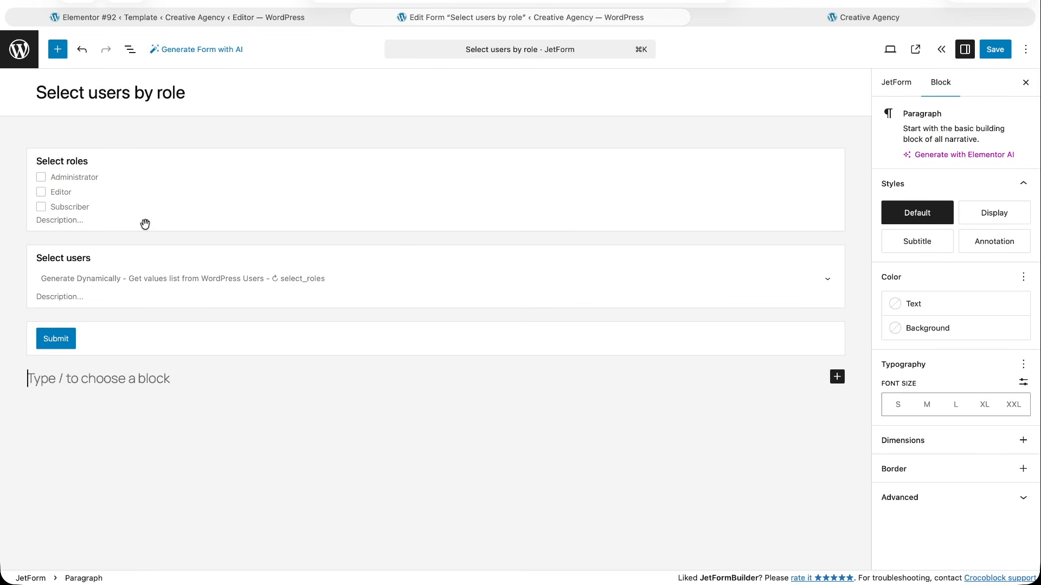
# Give the option items of the Select roles checkbox field a light pink background, #FAE2E2.
pyautogui.click(114, 174)
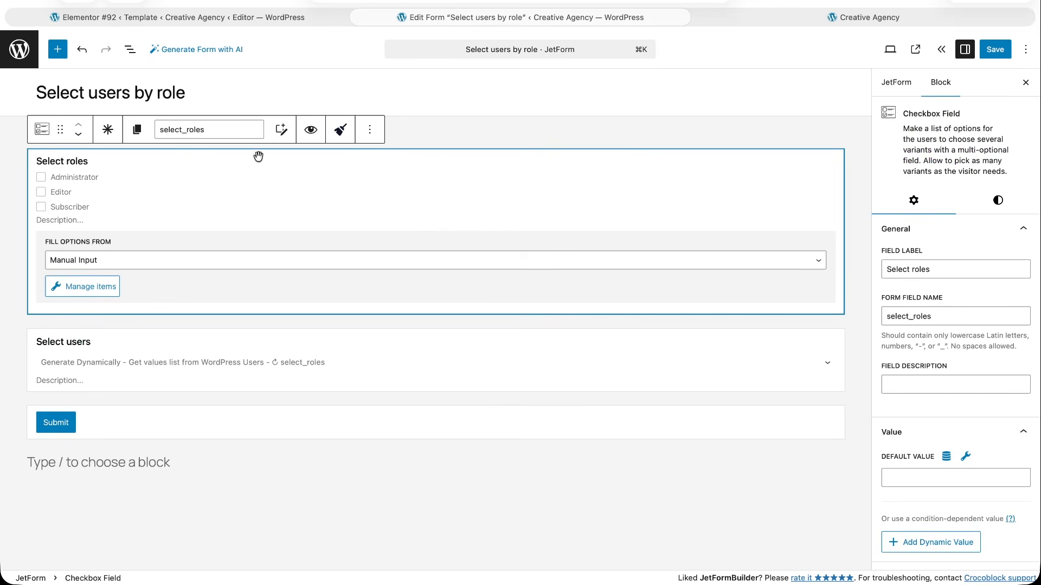
pyautogui.click(1002, 200)
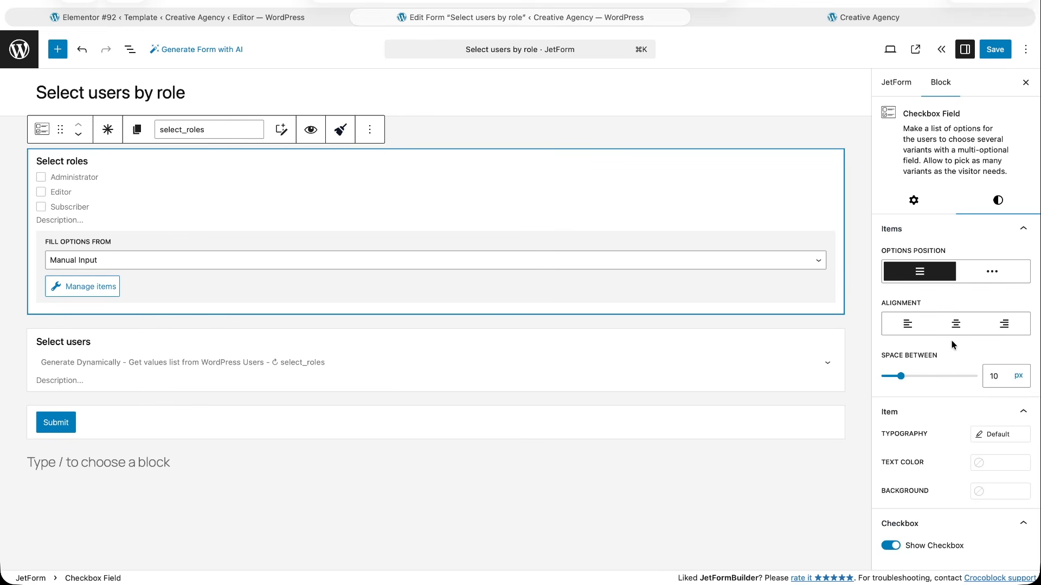
pyautogui.scroll(-3, 950, 360)
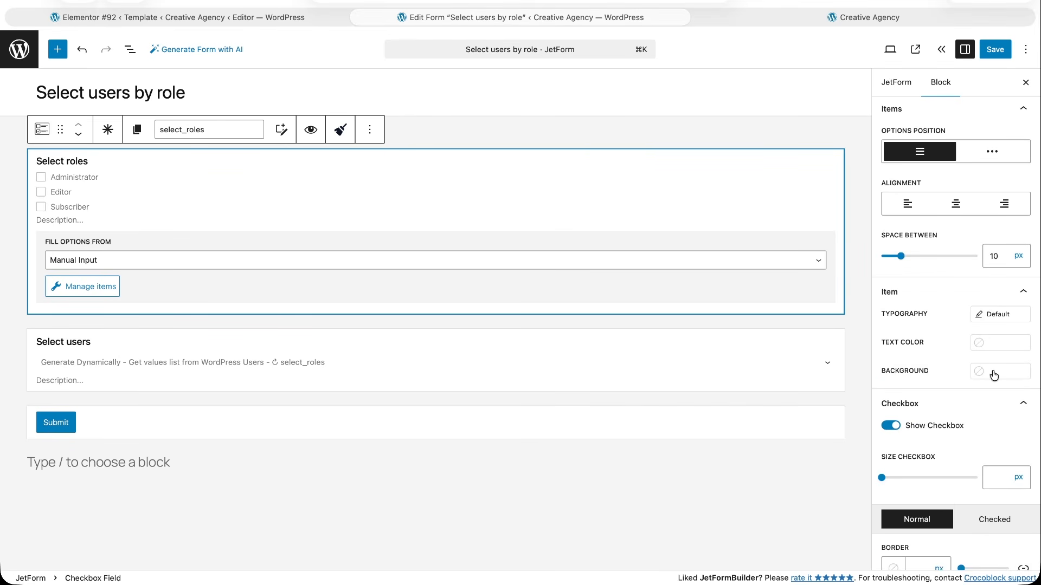
pyautogui.click(994, 374)
pyautogui.click(747, 245)
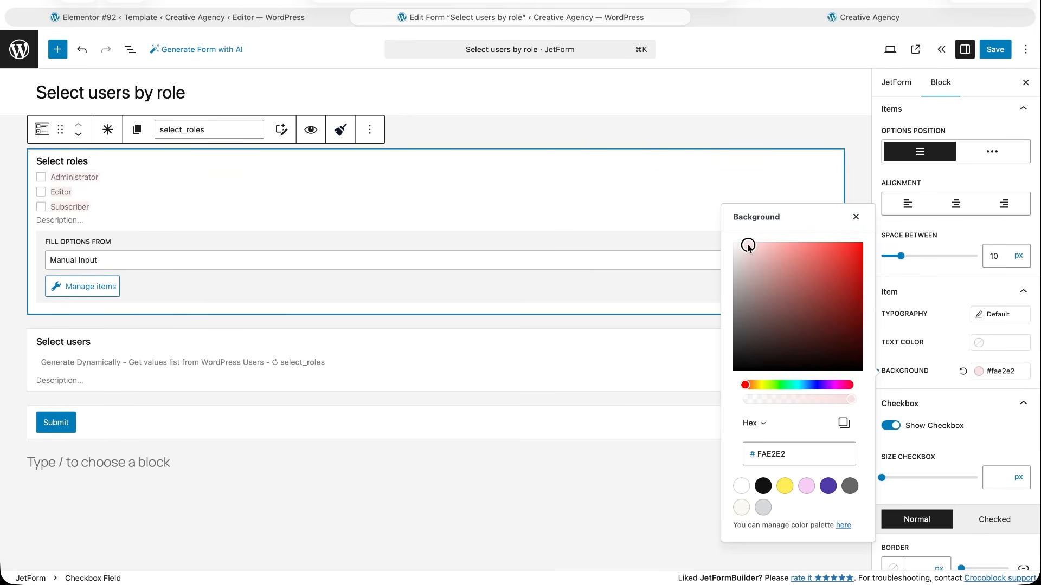
pyautogui.click(915, 374)
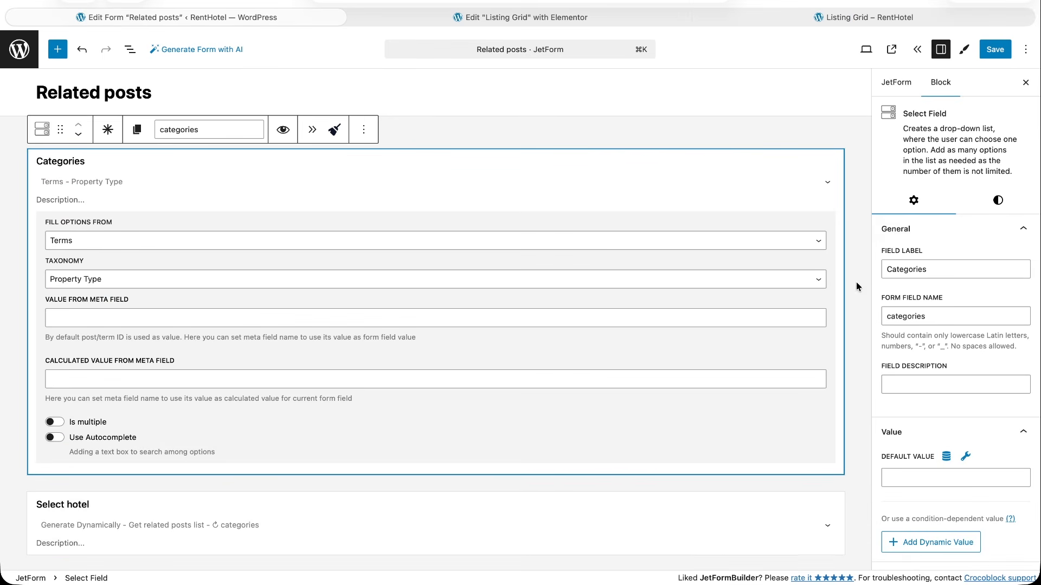
# Style the Categories select field with a light green 5 px border and a 58 px corner radius.
pyautogui.click(999, 202)
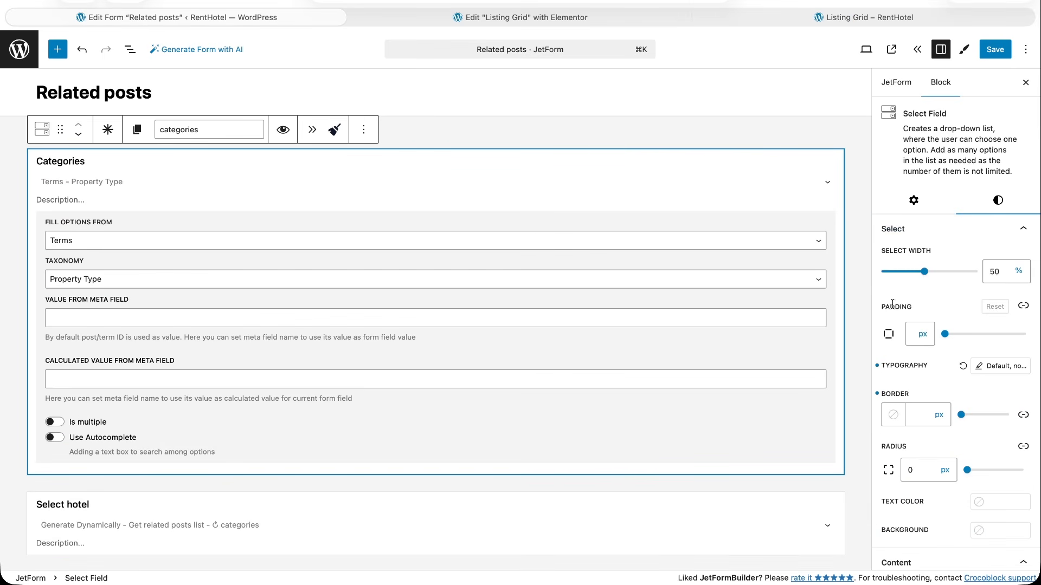
pyautogui.click(894, 415)
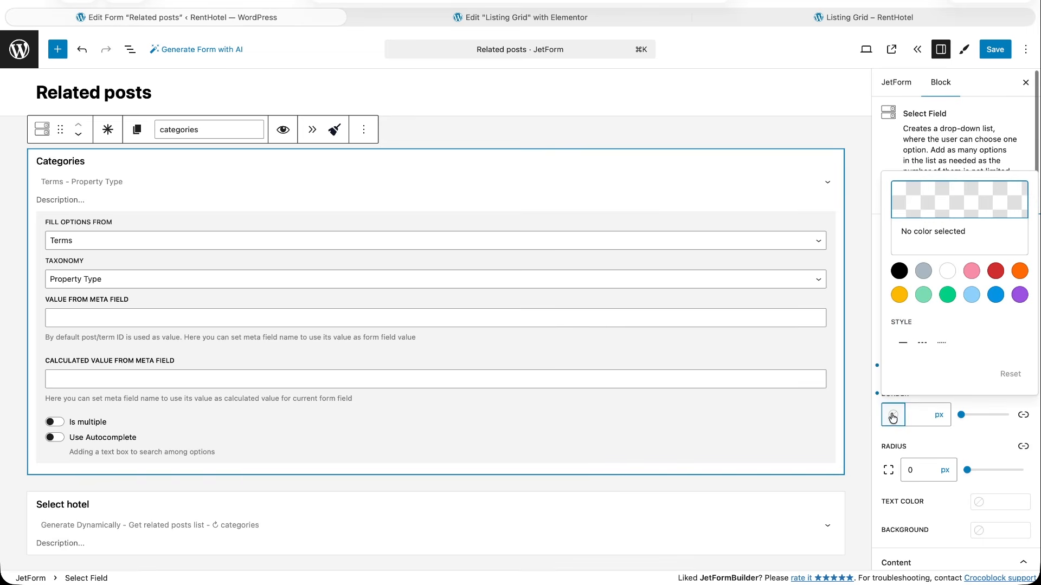
pyautogui.click(923, 295)
pyautogui.click(949, 420)
pyautogui.write('5')
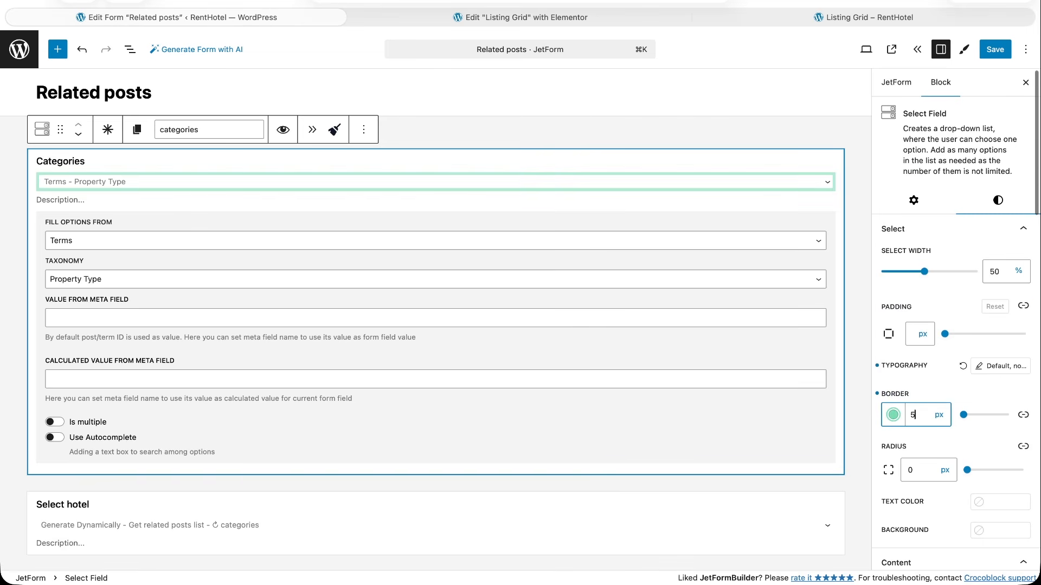
pyautogui.click(948, 471)
pyautogui.moveTo(967, 470); pyautogui.dragTo(999, 470)
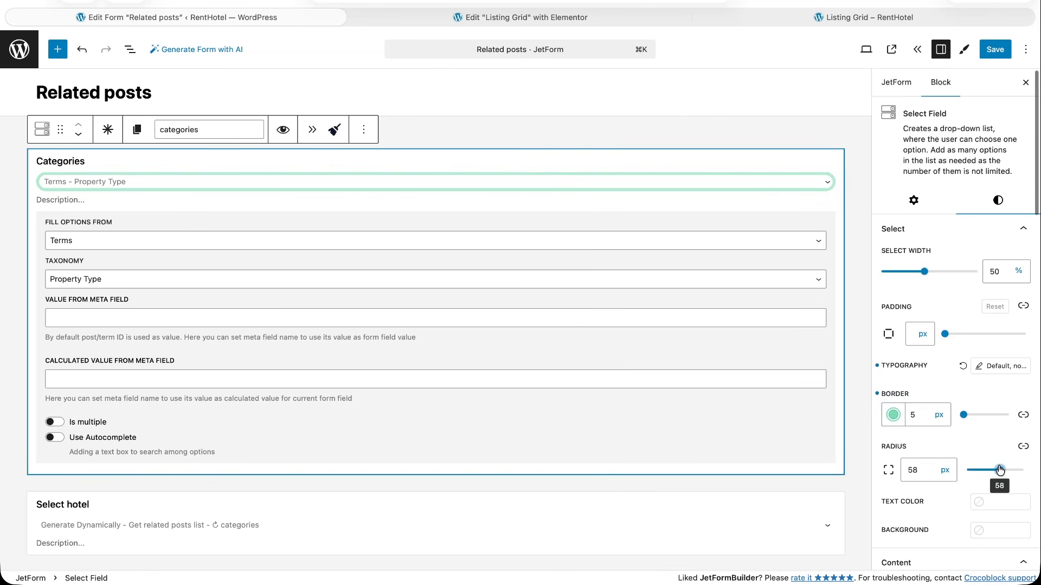
# Set the Categories select's letter case to uppercase and open its font weight choices.
pyautogui.click(1000, 369)
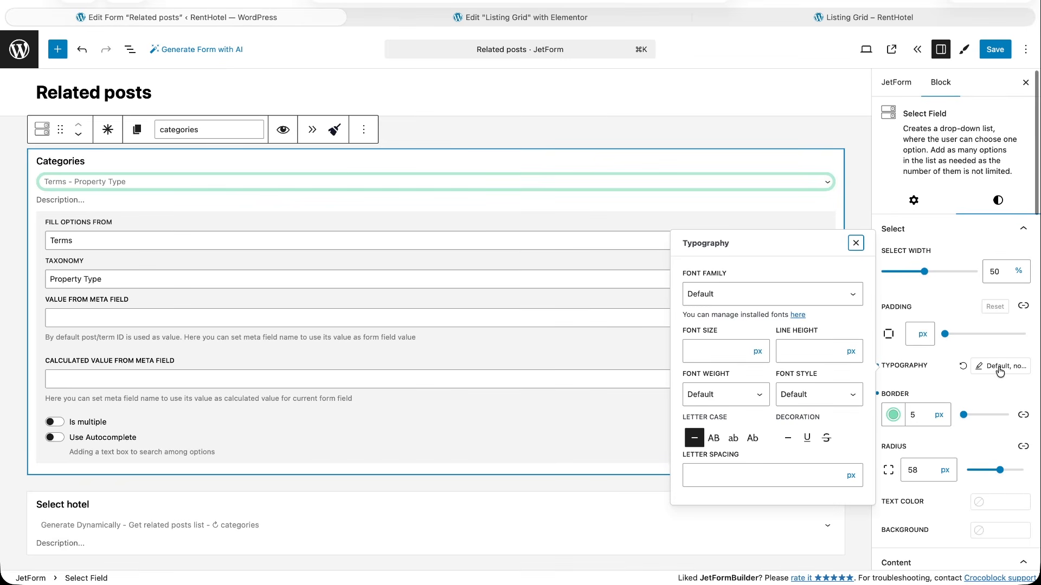
pyautogui.click(713, 438)
pyautogui.click(765, 398)
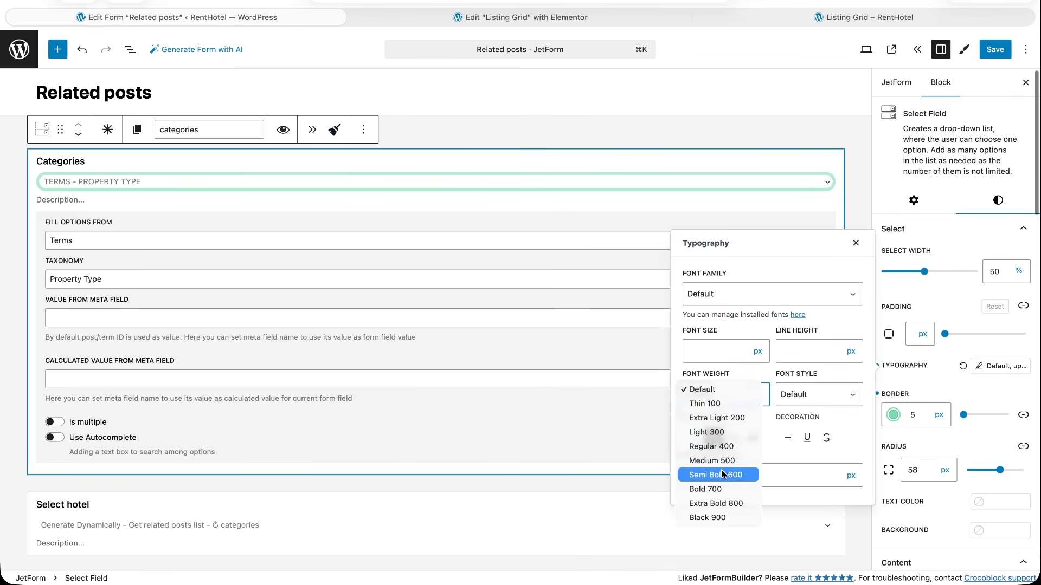